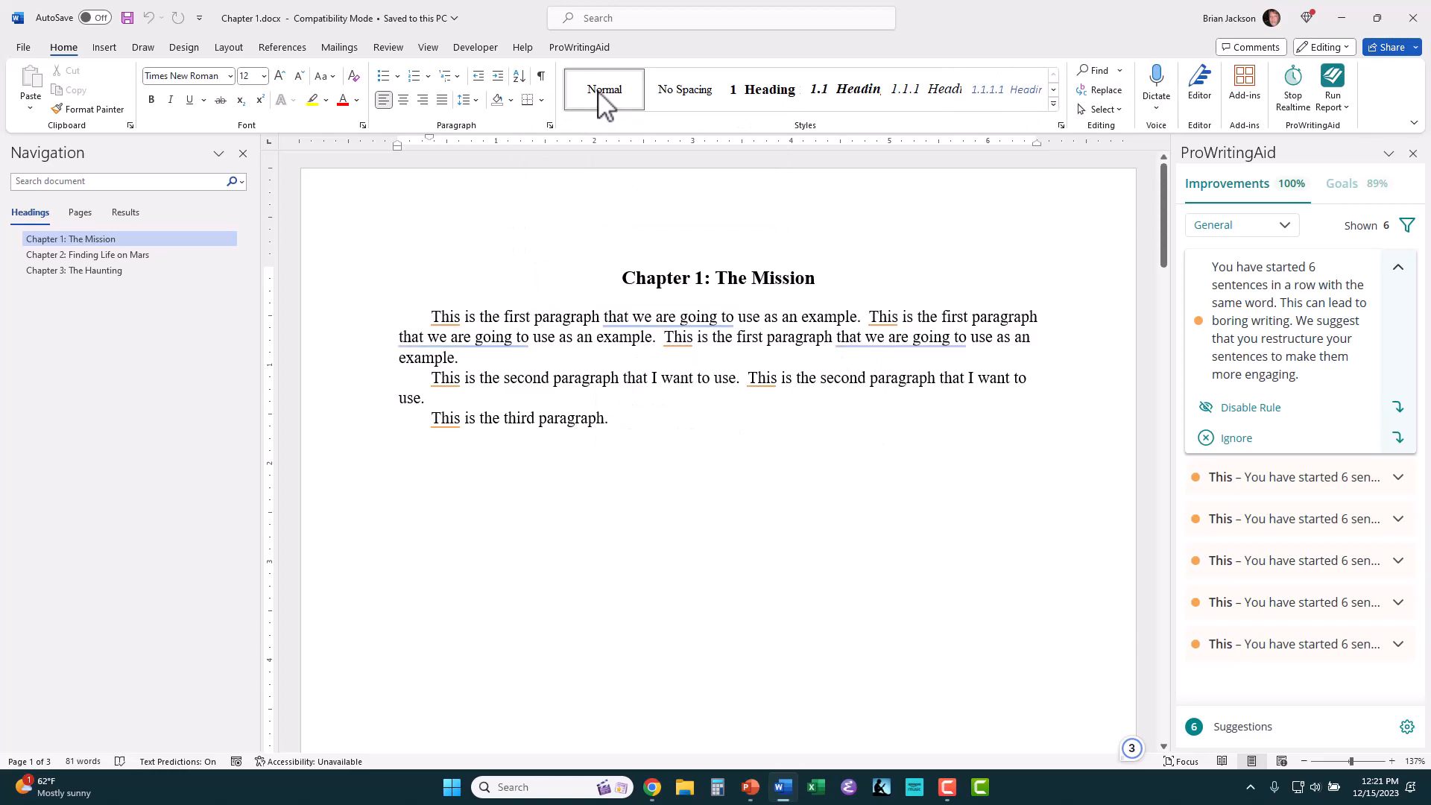
# Step: Change the font of the Normal style to Arial
pyautogui.rightClick(604, 106)
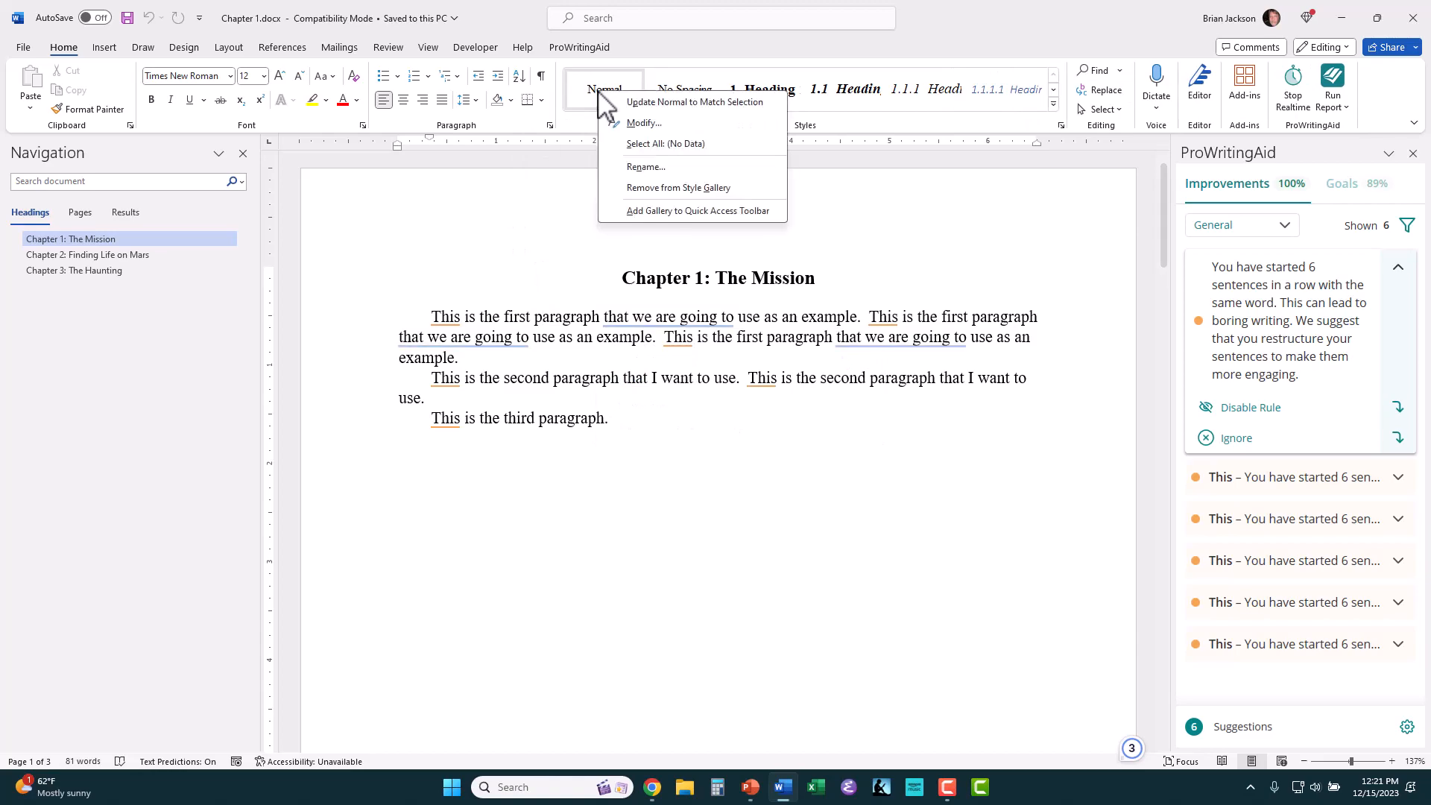
pyautogui.click(642, 124)
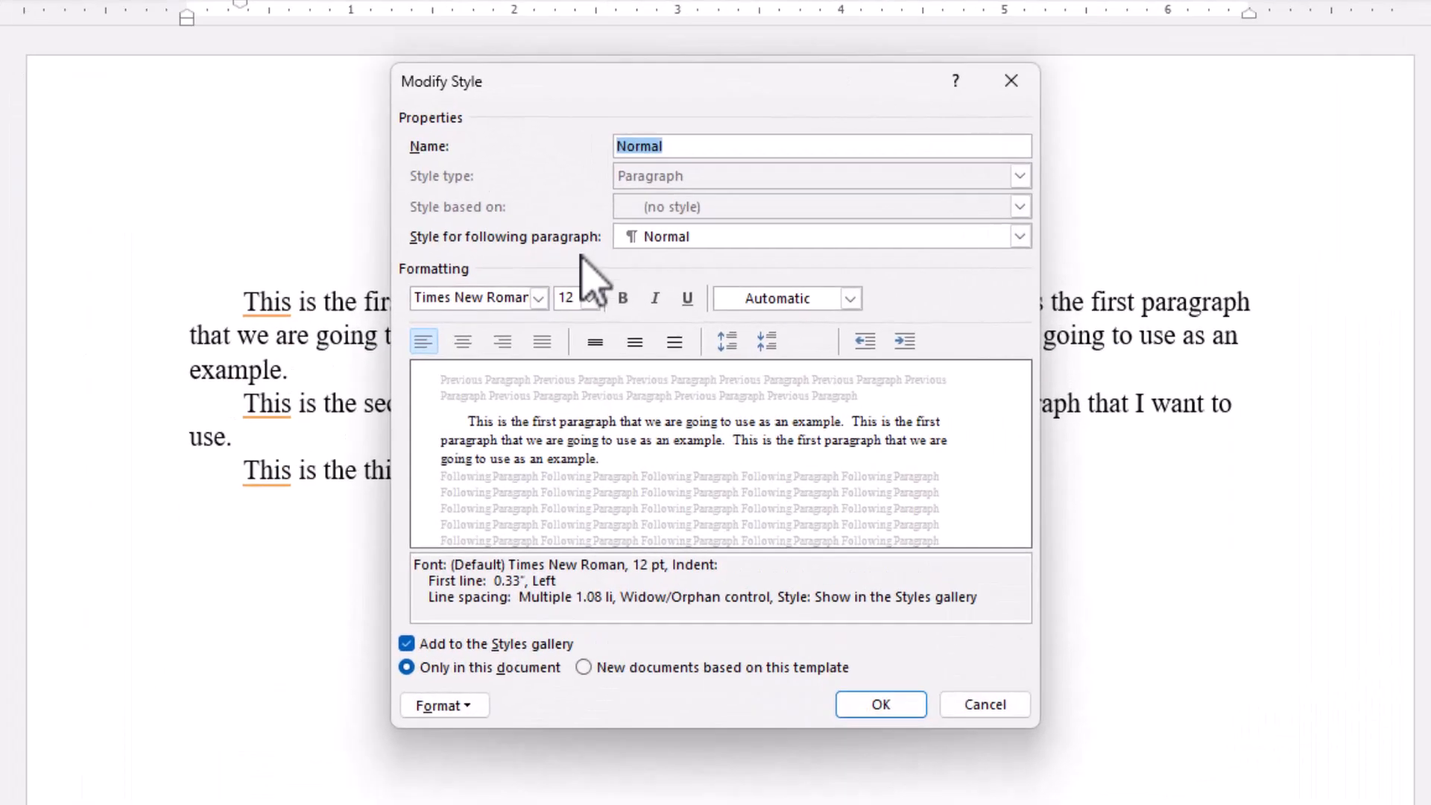
pyautogui.click(540, 298)
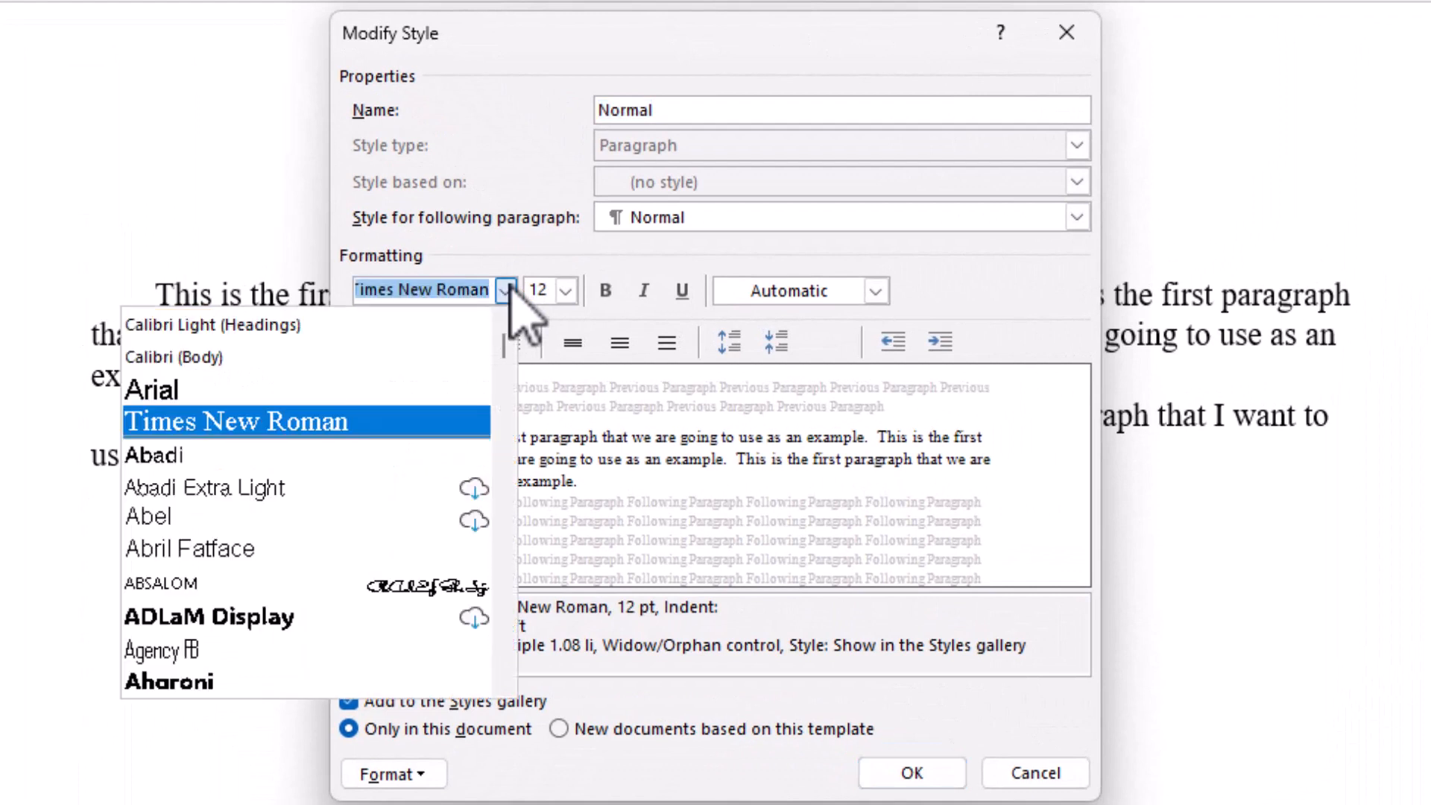
pyautogui.click(408, 390)
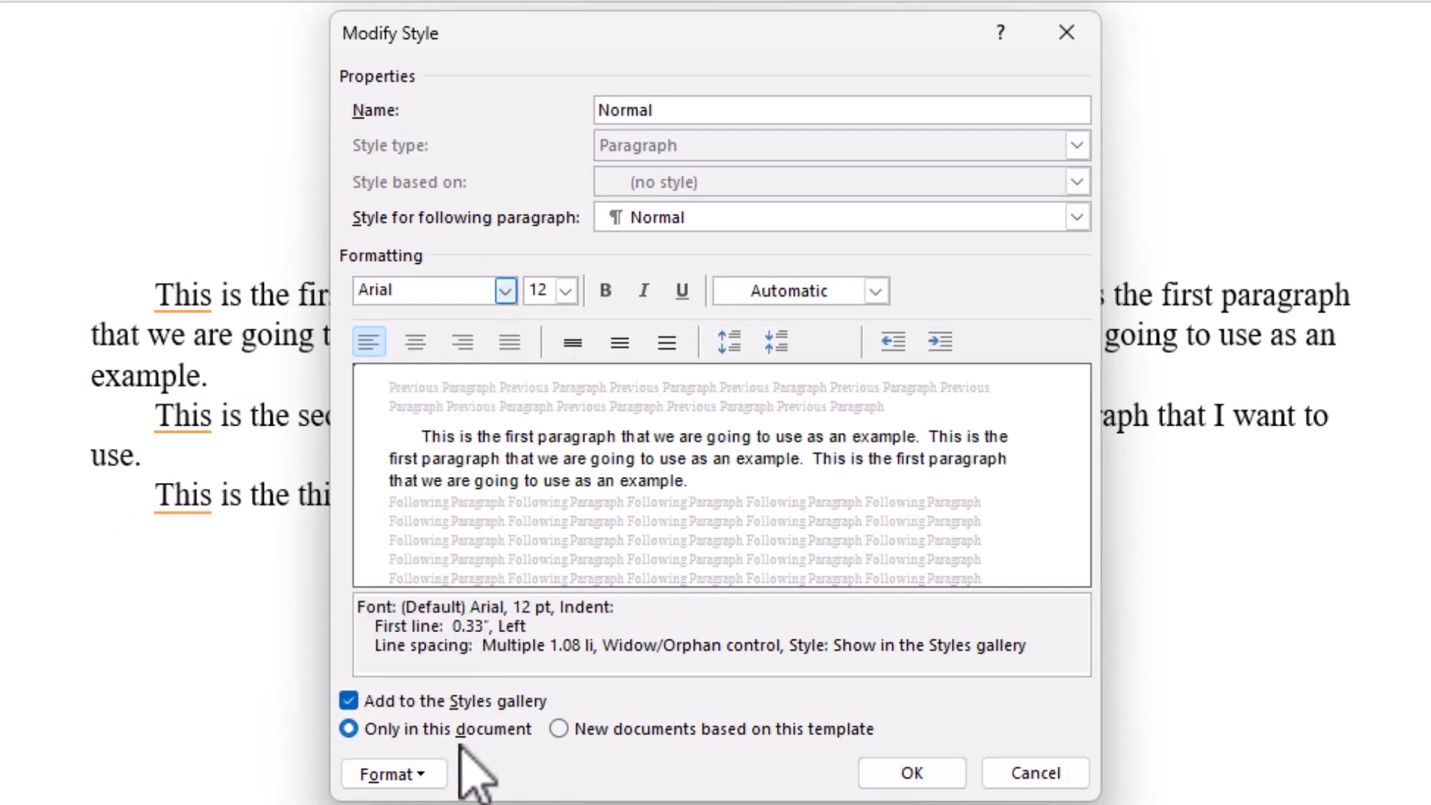
# Step: Give the Normal style 12 pt spacing after paragraphs and no special indentation, and apply the style changes
pyautogui.click(436, 771)
pyautogui.click(425, 750)
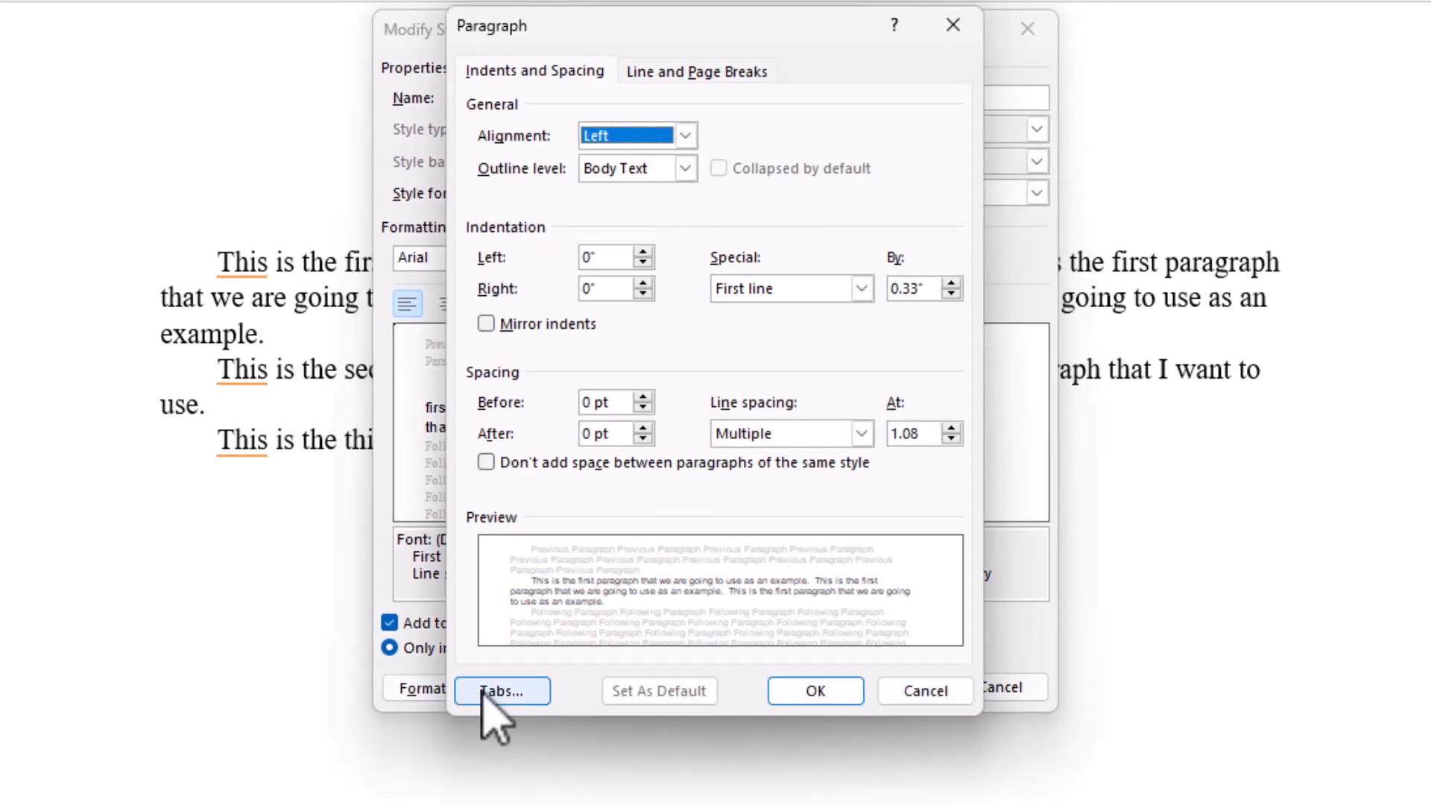
pyautogui.doubleClick(642, 429)
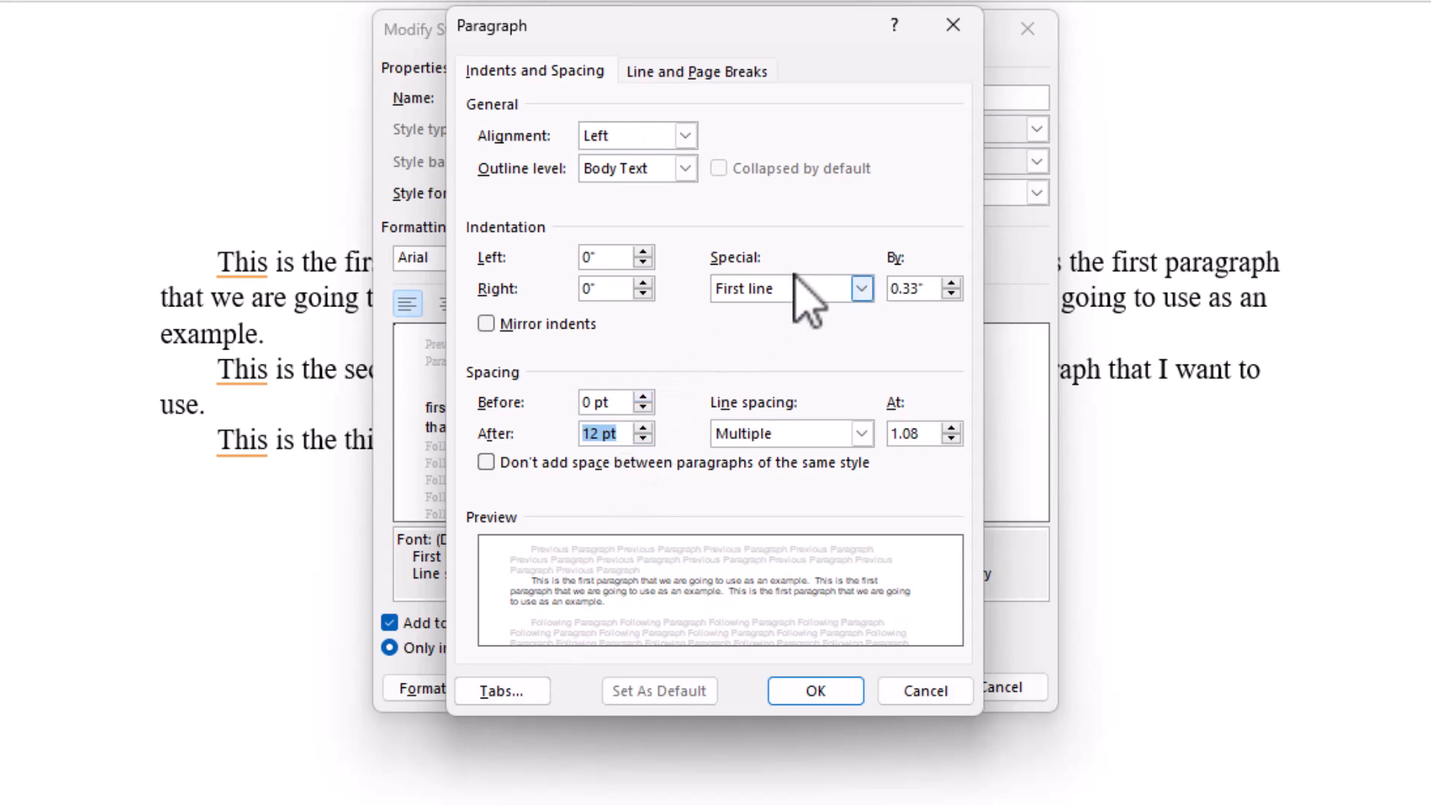
pyautogui.click(861, 289)
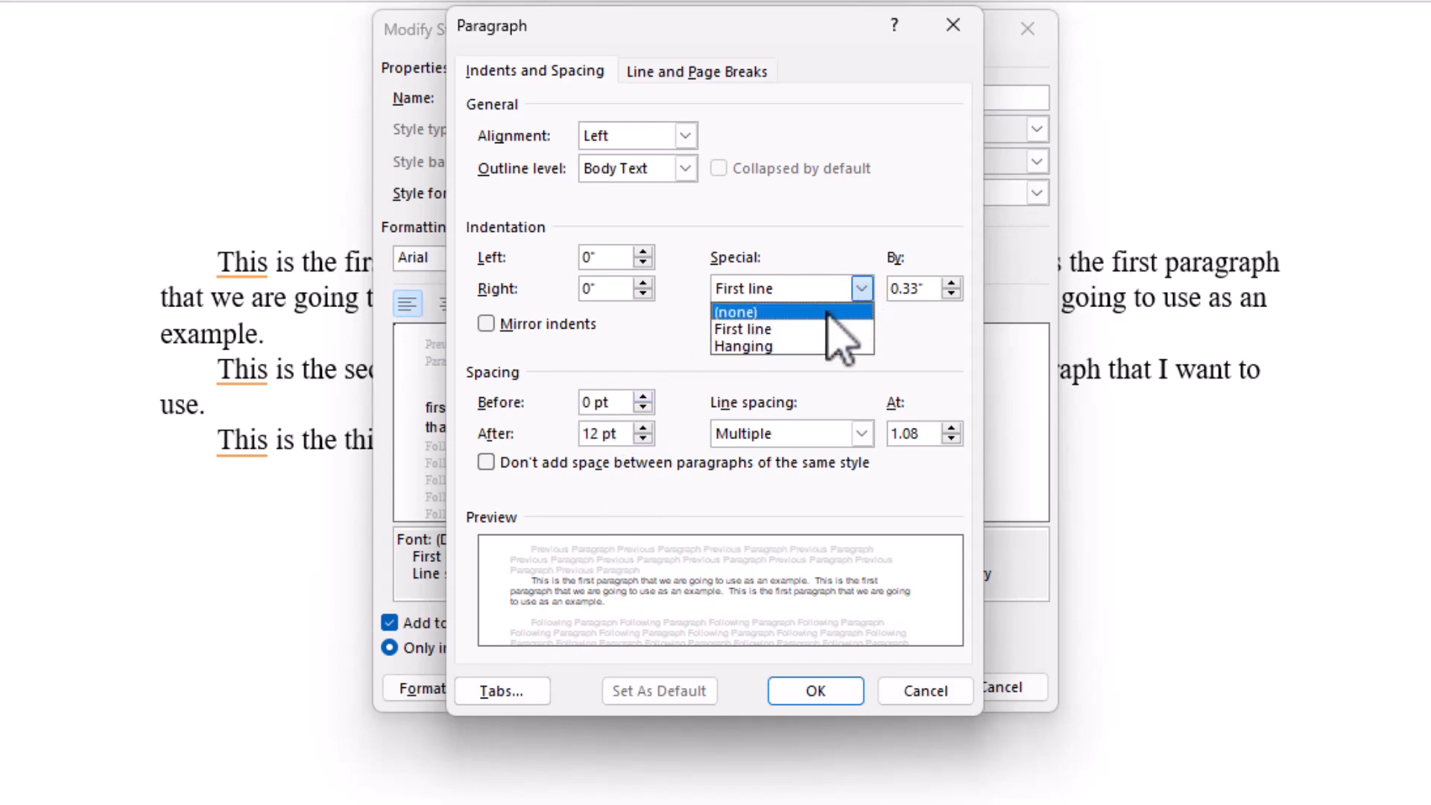
pyautogui.click(828, 314)
pyautogui.click(811, 697)
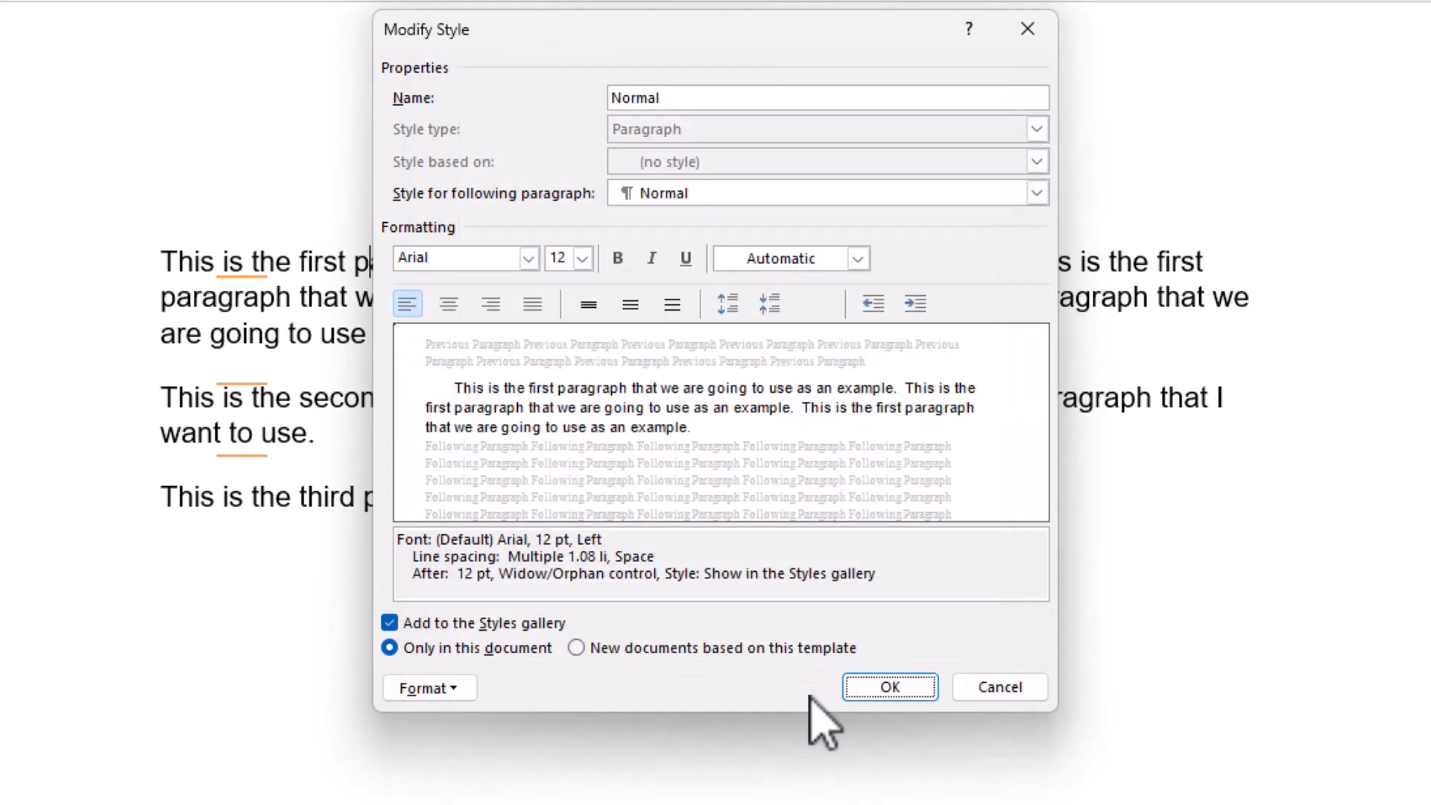
pyautogui.click(880, 689)
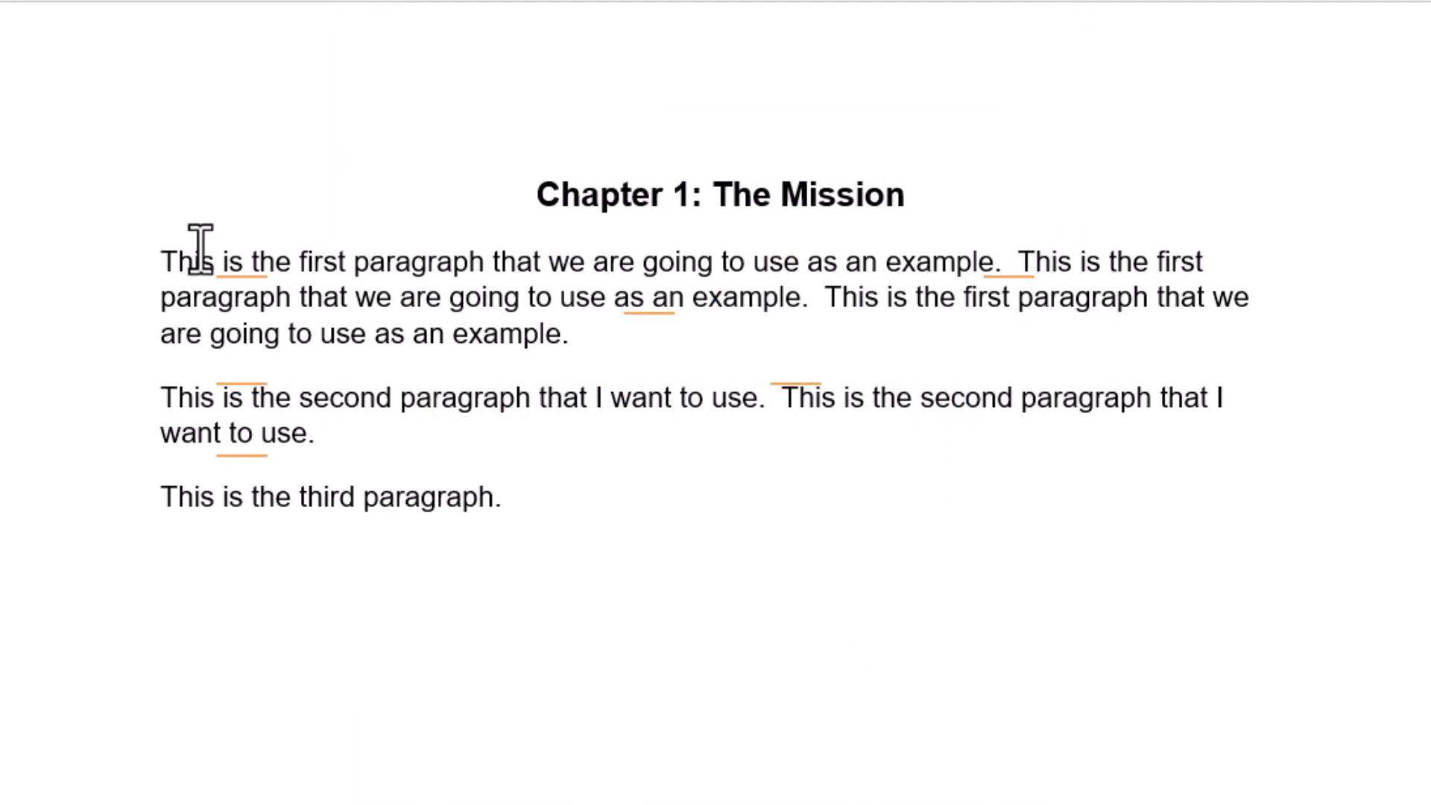
# Step: Change the font of the Normal style used by the first body paragraph to Times New Roman
pyautogui.moveTo(569, 218)
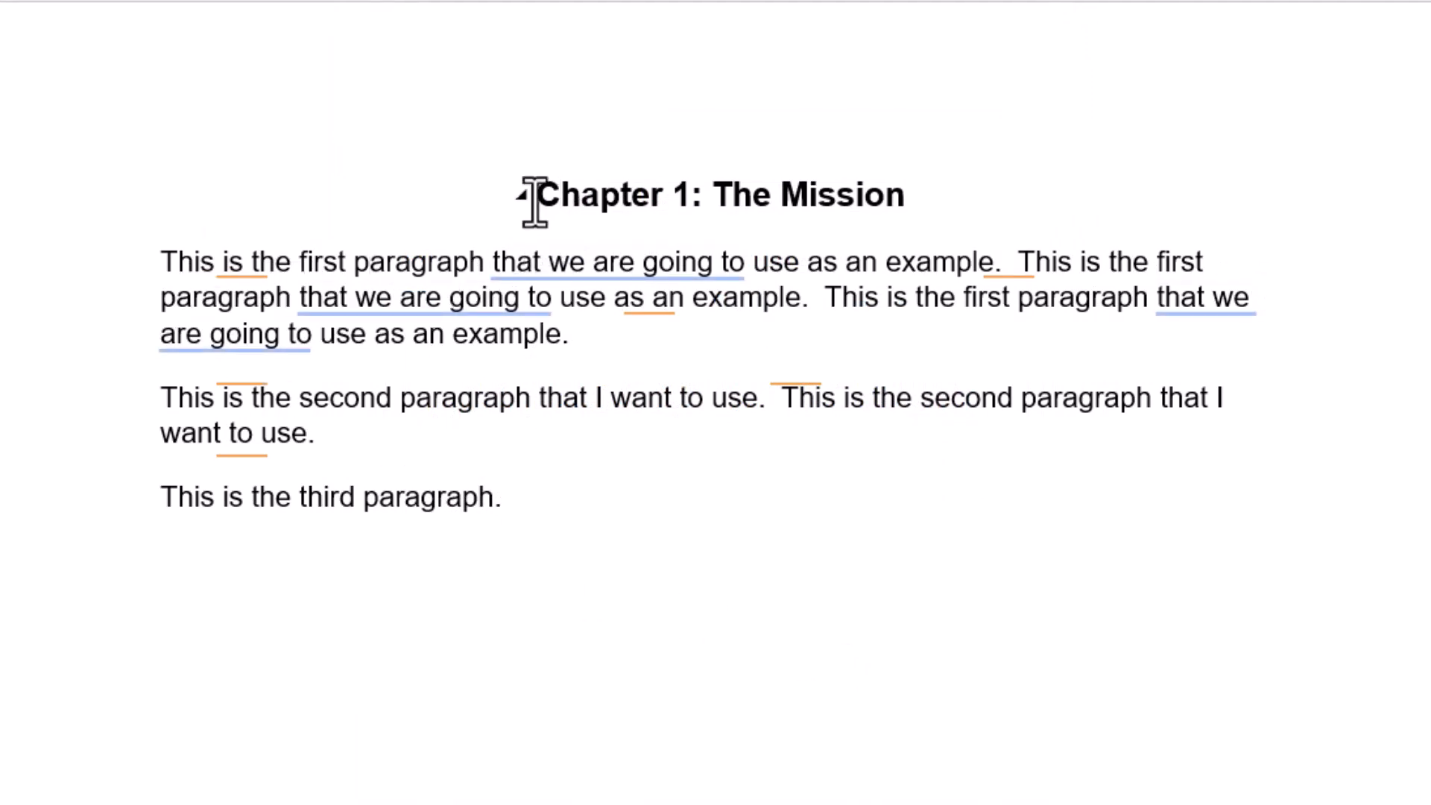
pyautogui.click(381, 257)
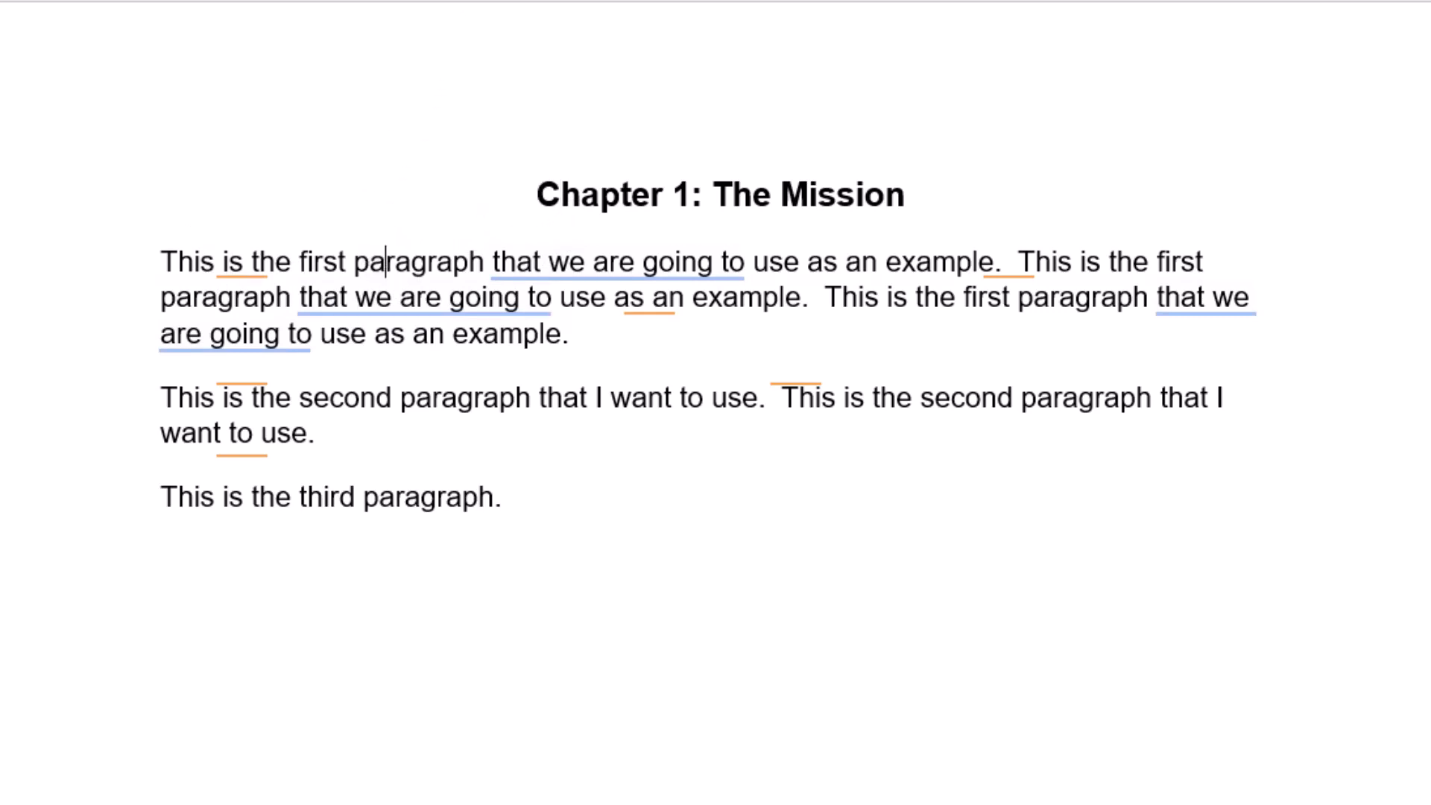
pyautogui.rightClick(483, 140)
pyautogui.click(535, 200)
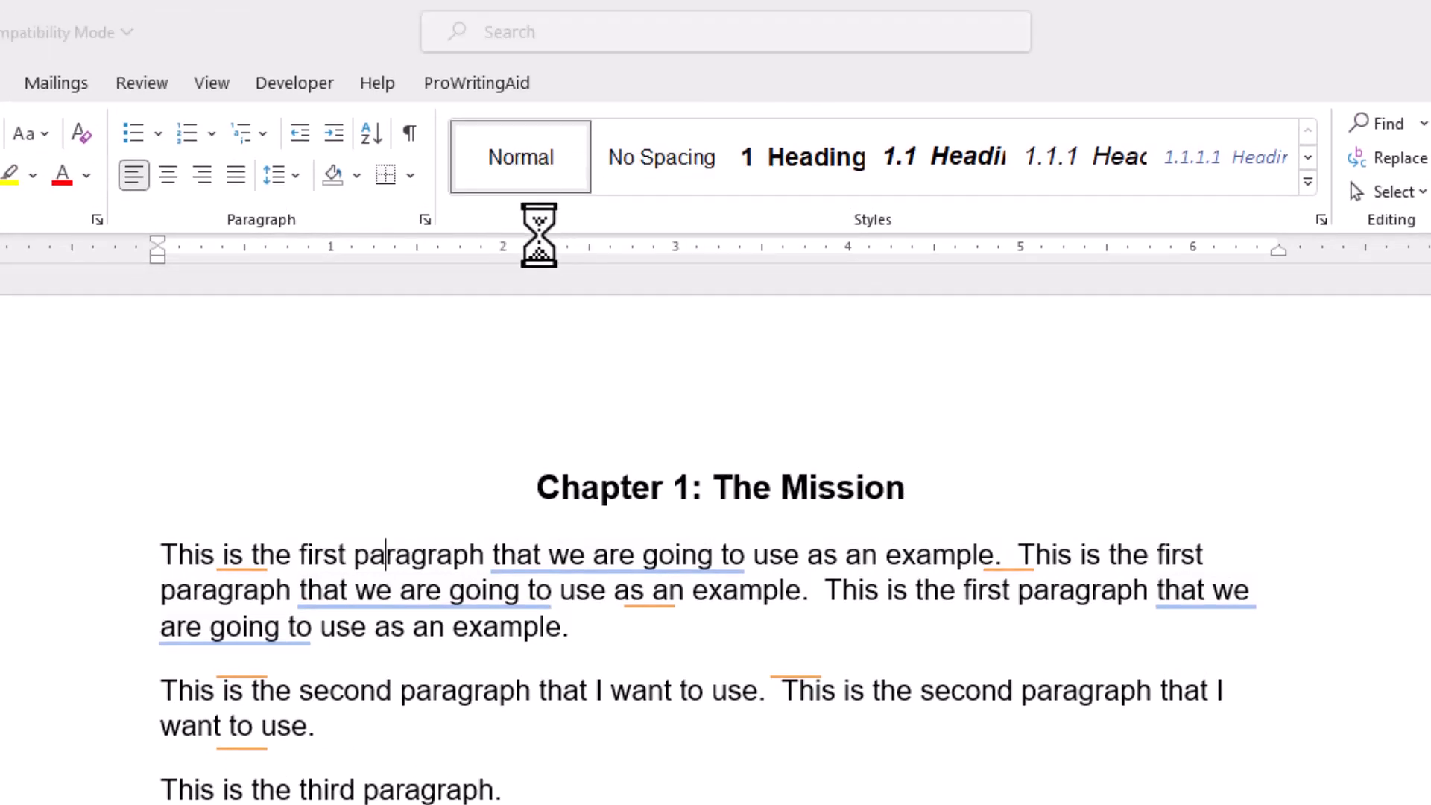
pyautogui.click(527, 551)
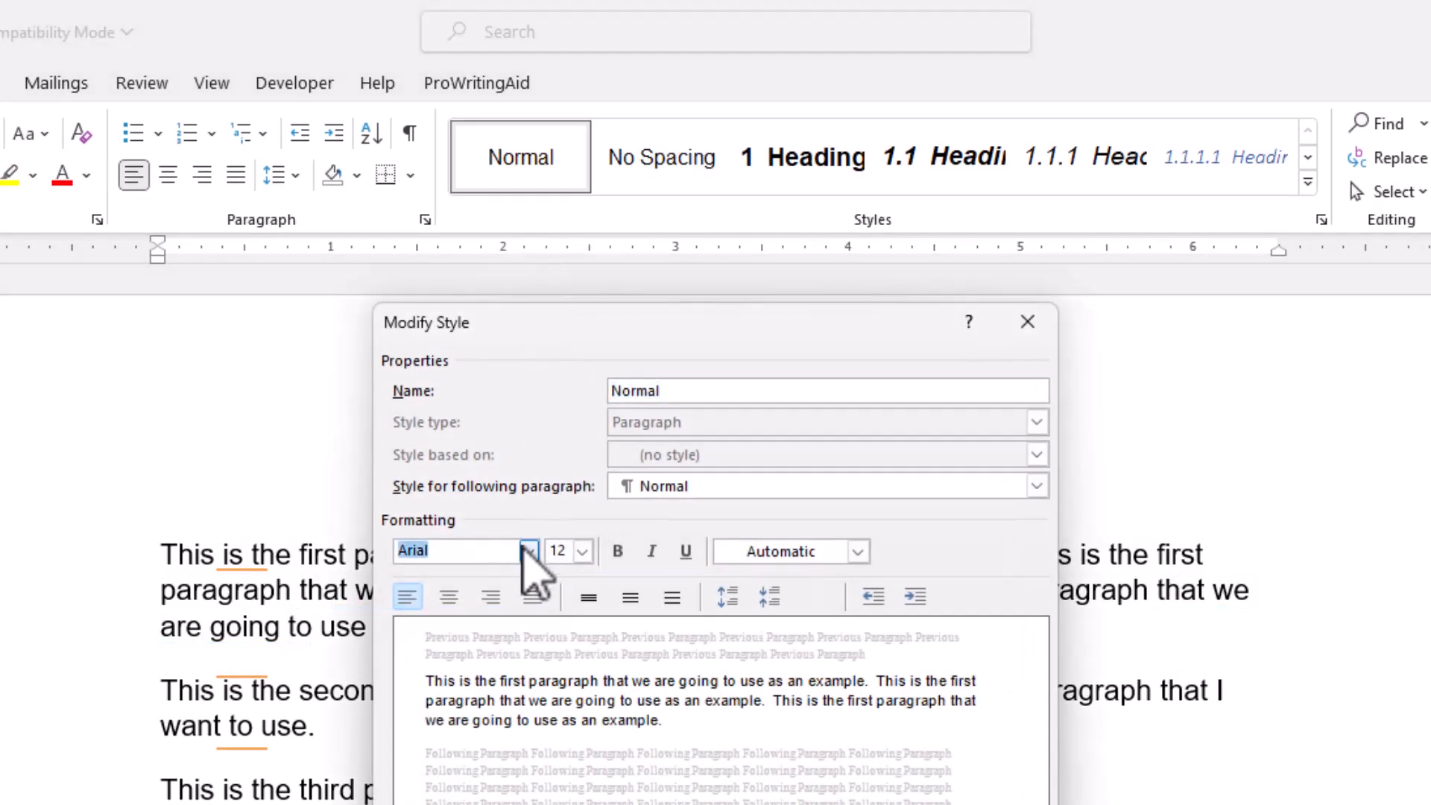
pyautogui.click(529, 551)
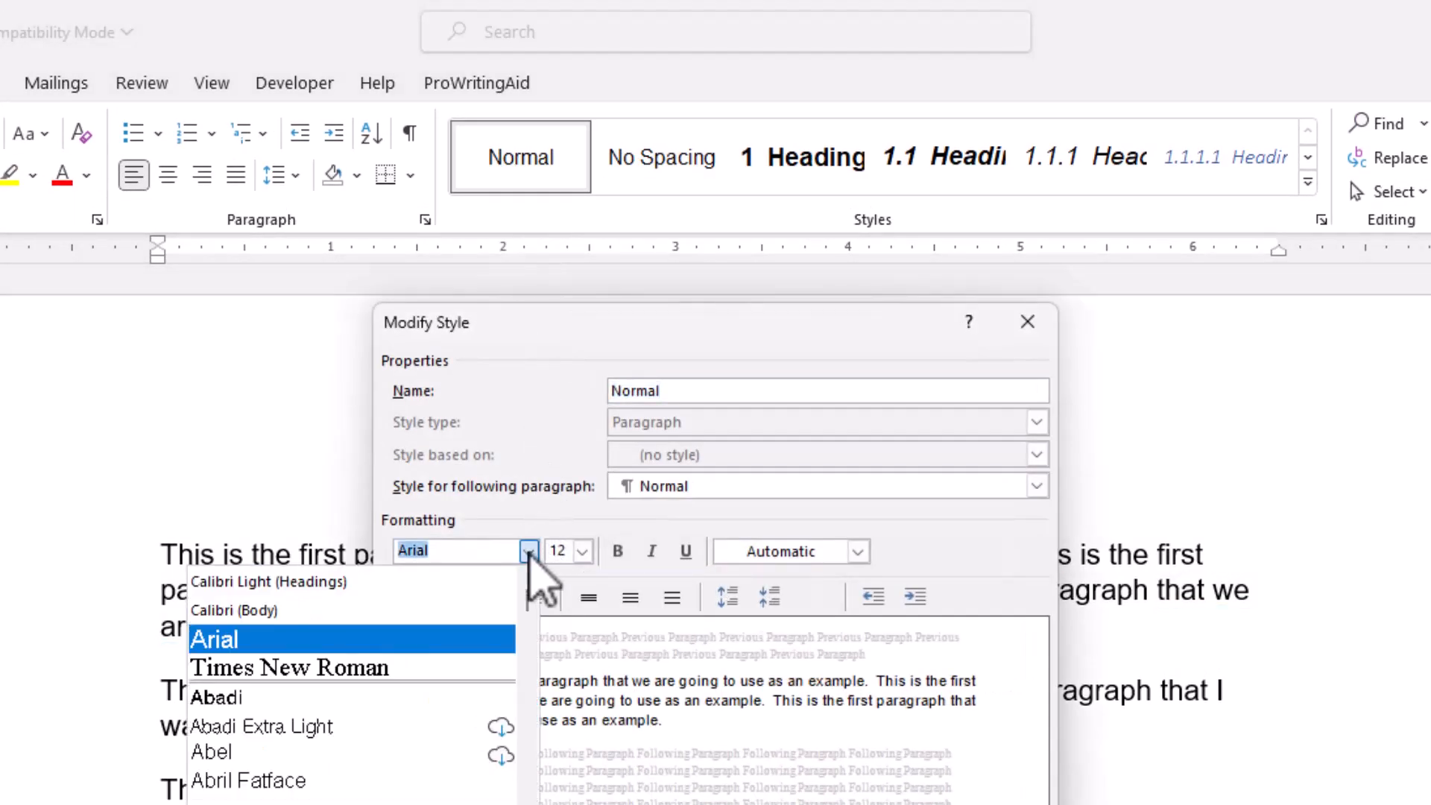
pyautogui.press('Escape')
pyautogui.click(423, 656)
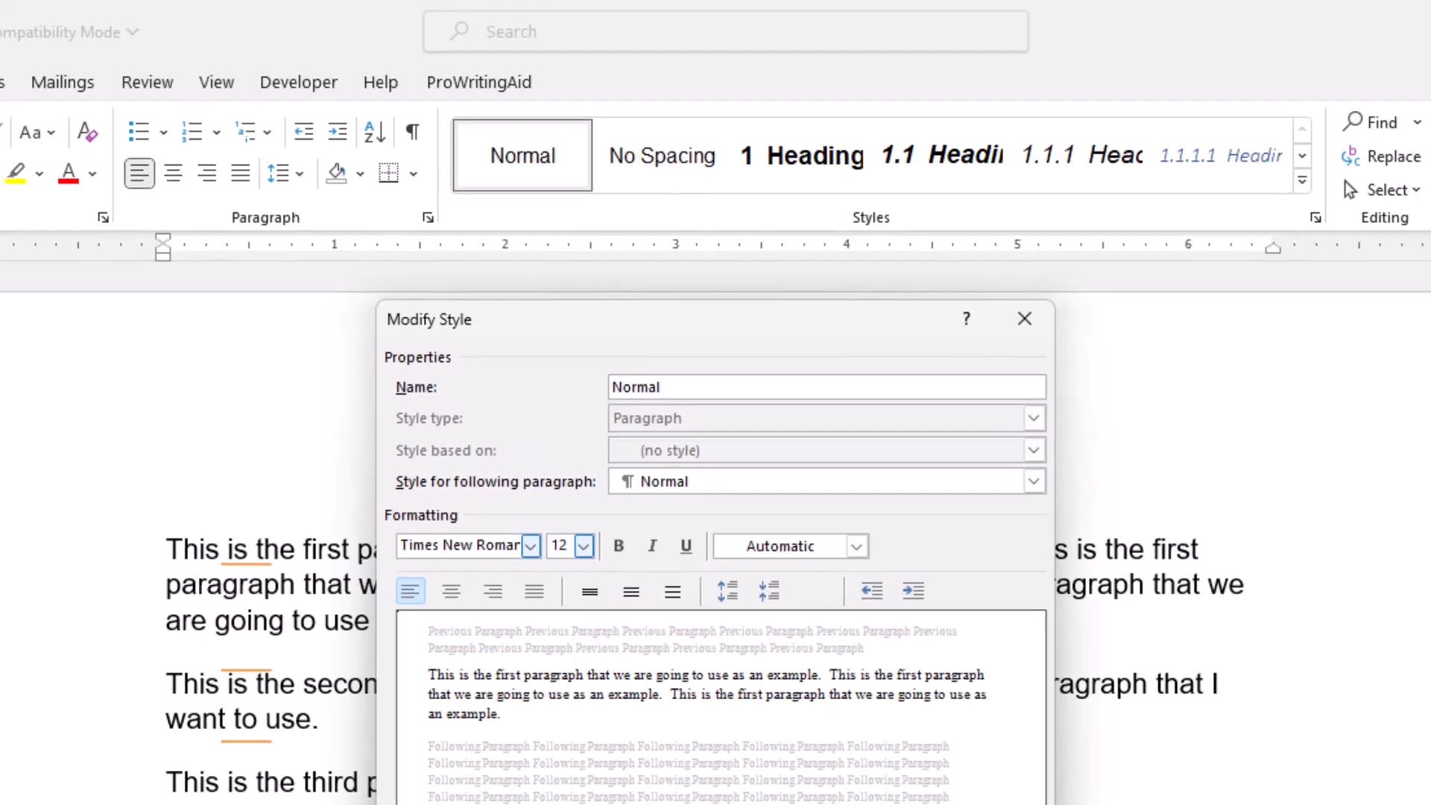
# Step: Give the Normal style 0 pt spacing after paragraphs and a 0.33" first line indent, and apply the style changes
pyautogui.click(496, 787)
pyautogui.click(440, 803)
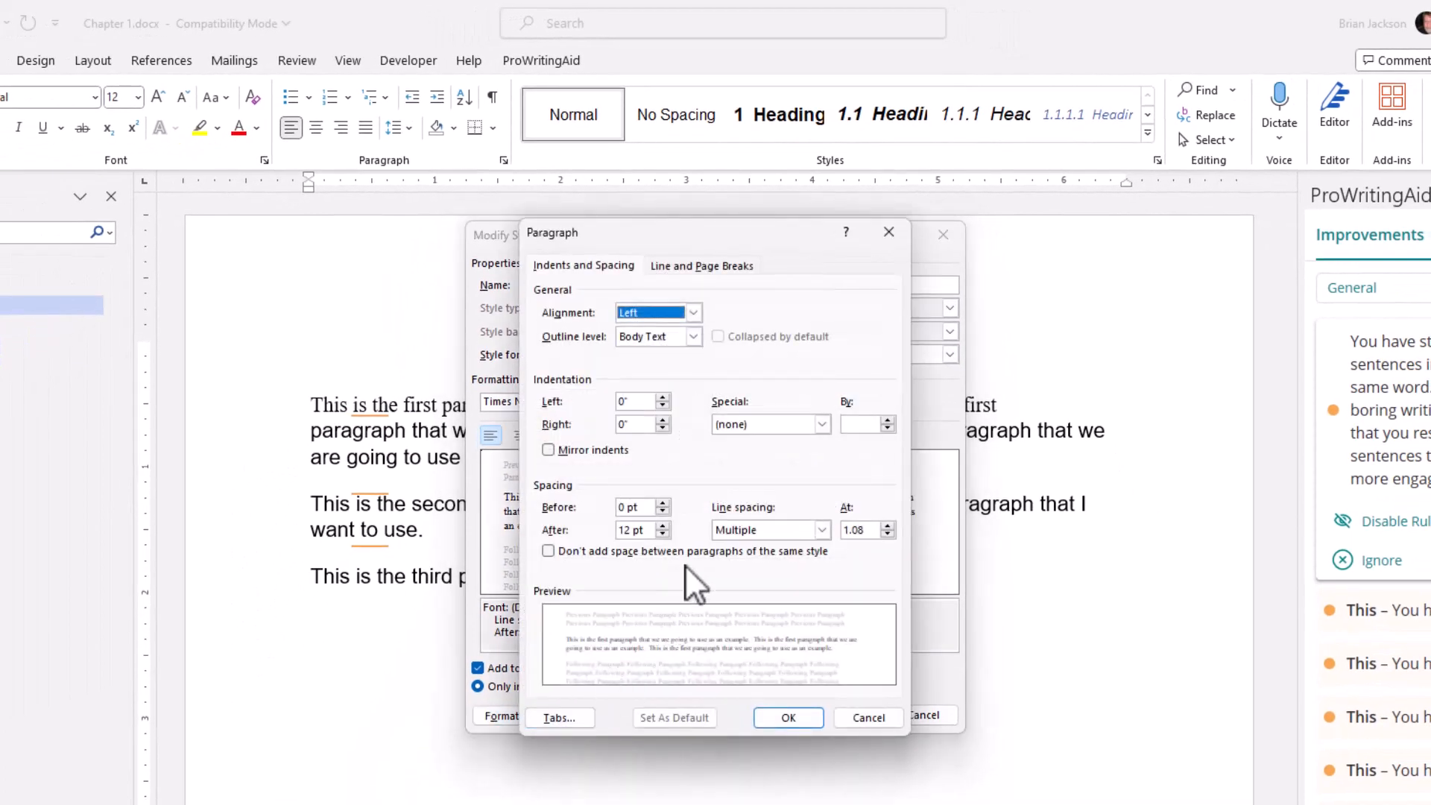
pyautogui.click(663, 533)
pyautogui.click(662, 533)
pyautogui.click(663, 534)
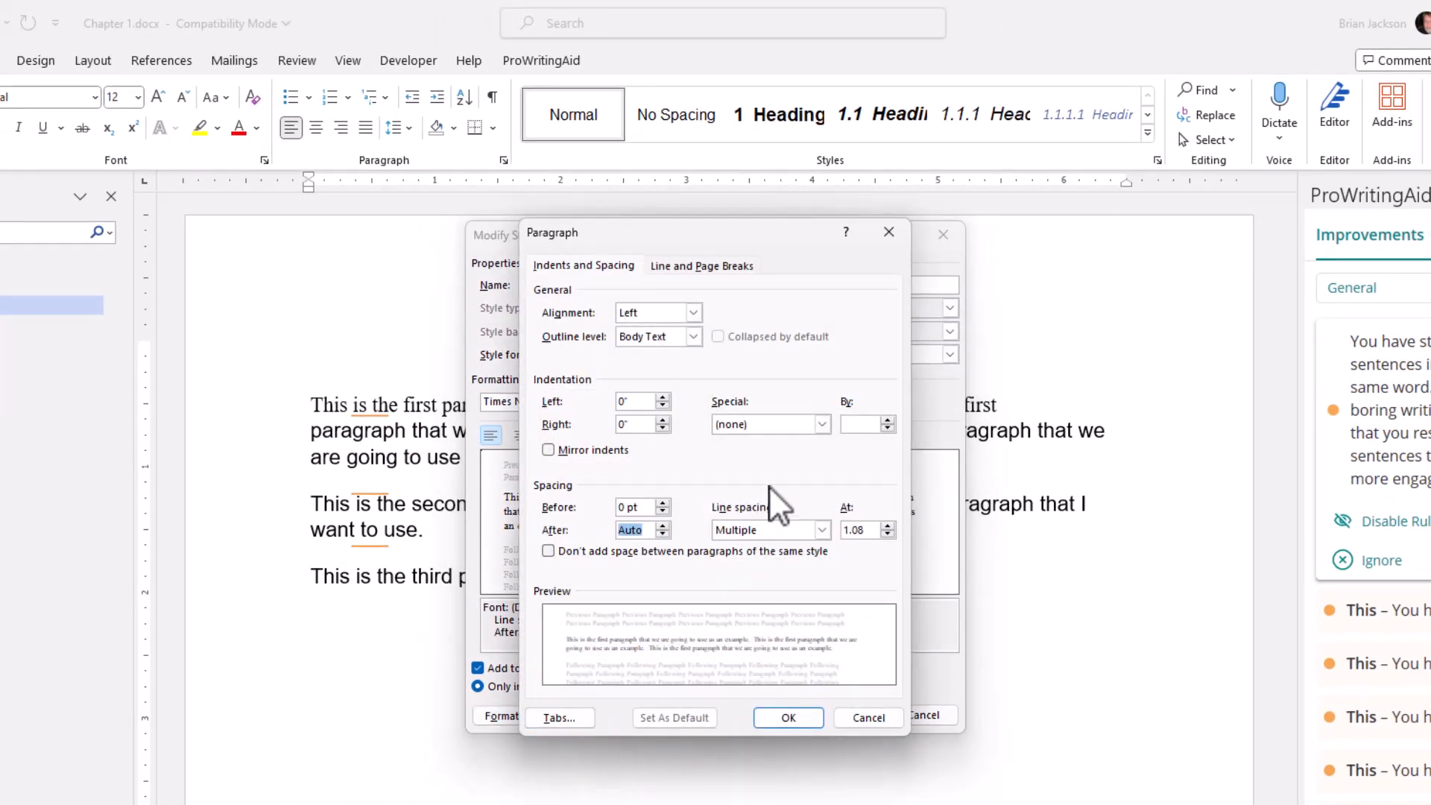
pyautogui.click(663, 524)
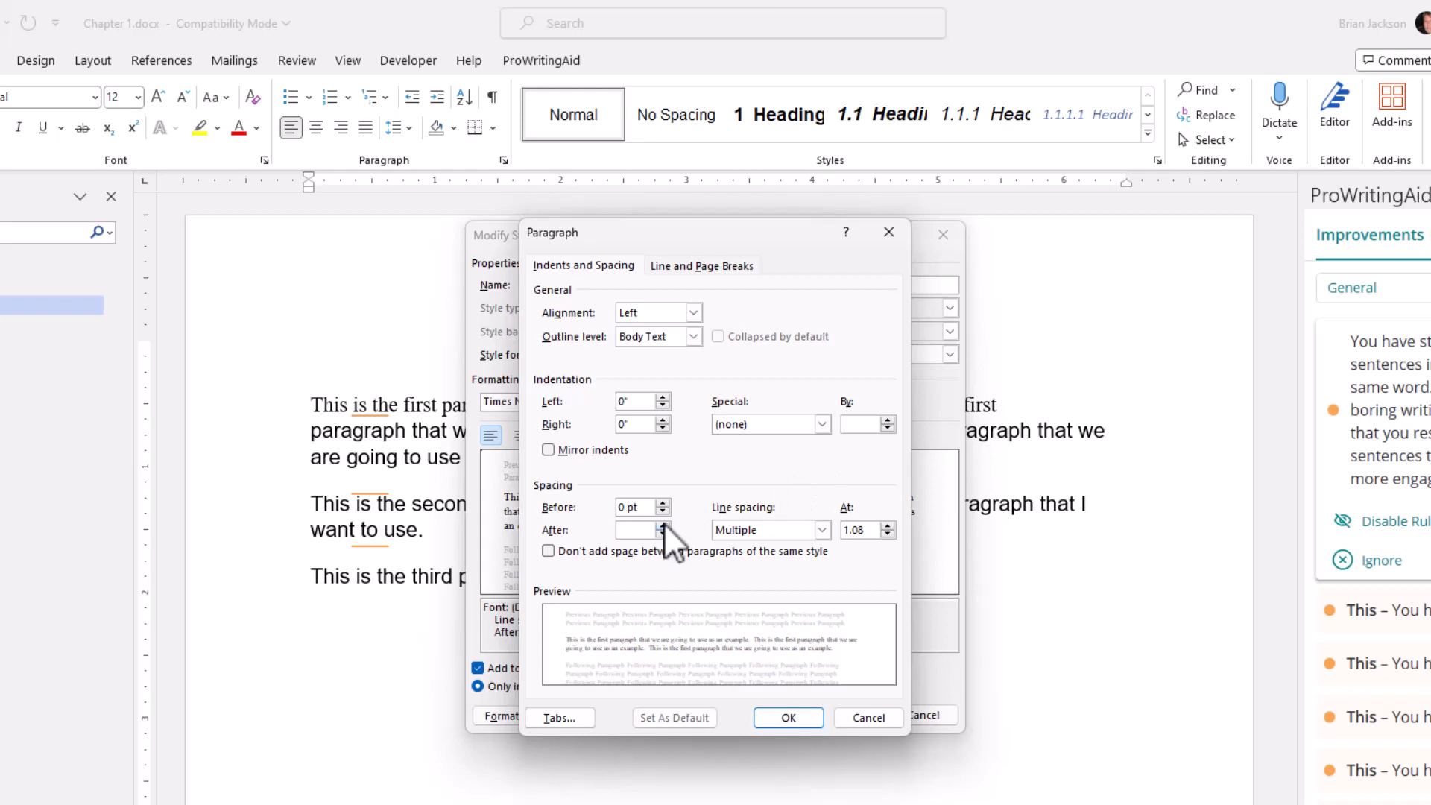
pyautogui.click(823, 424)
pyautogui.click(798, 454)
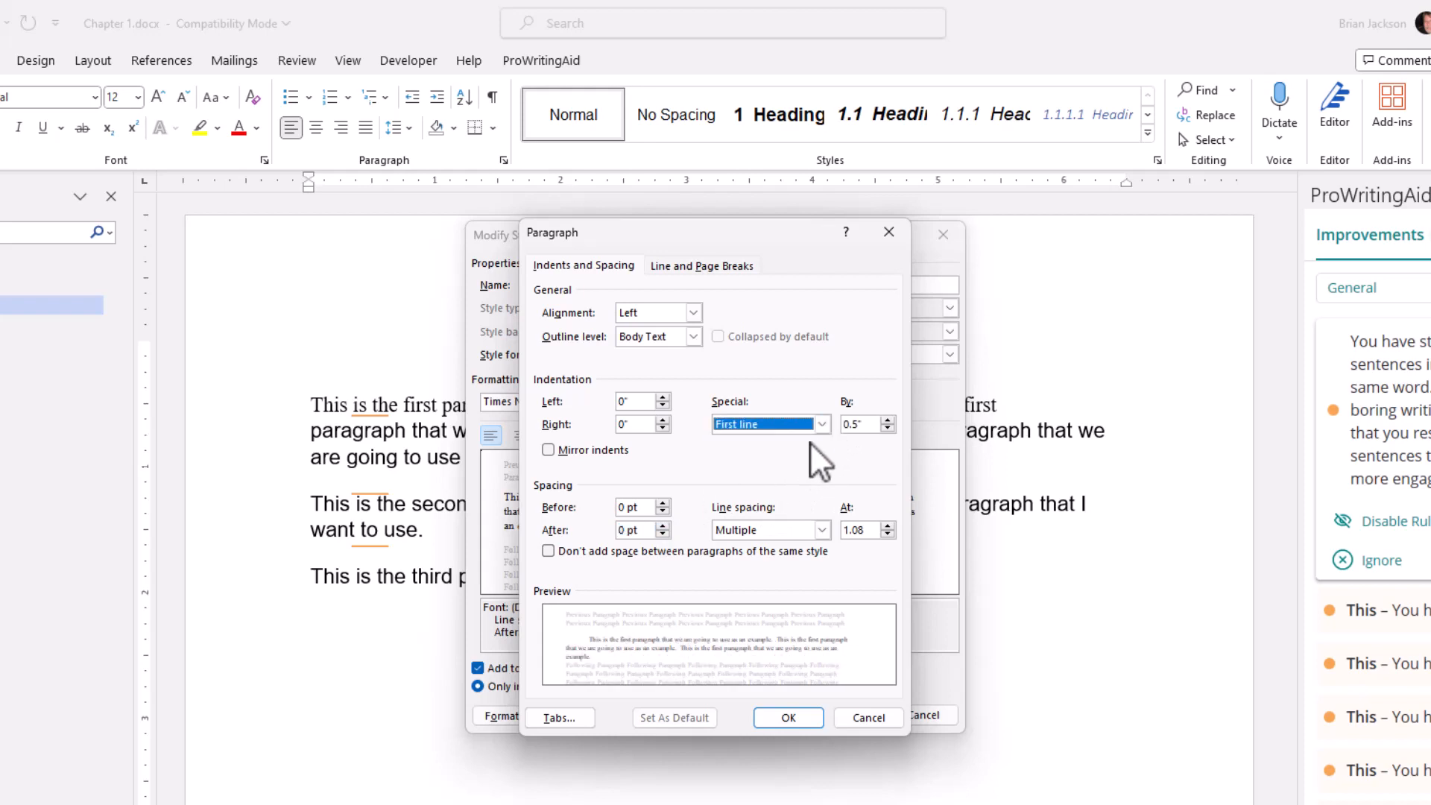
pyautogui.click(854, 428)
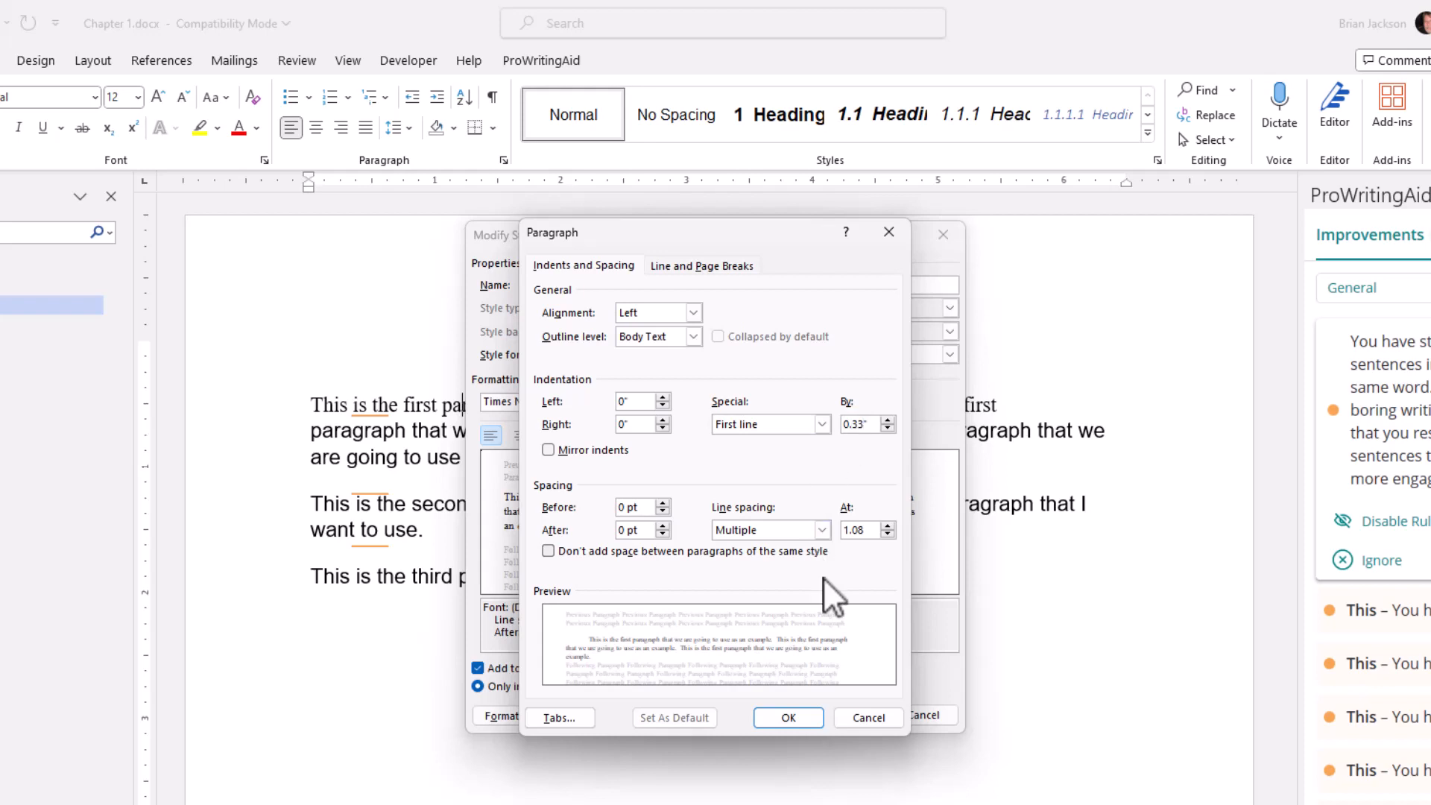
pyautogui.click(789, 718)
pyautogui.click(809, 714)
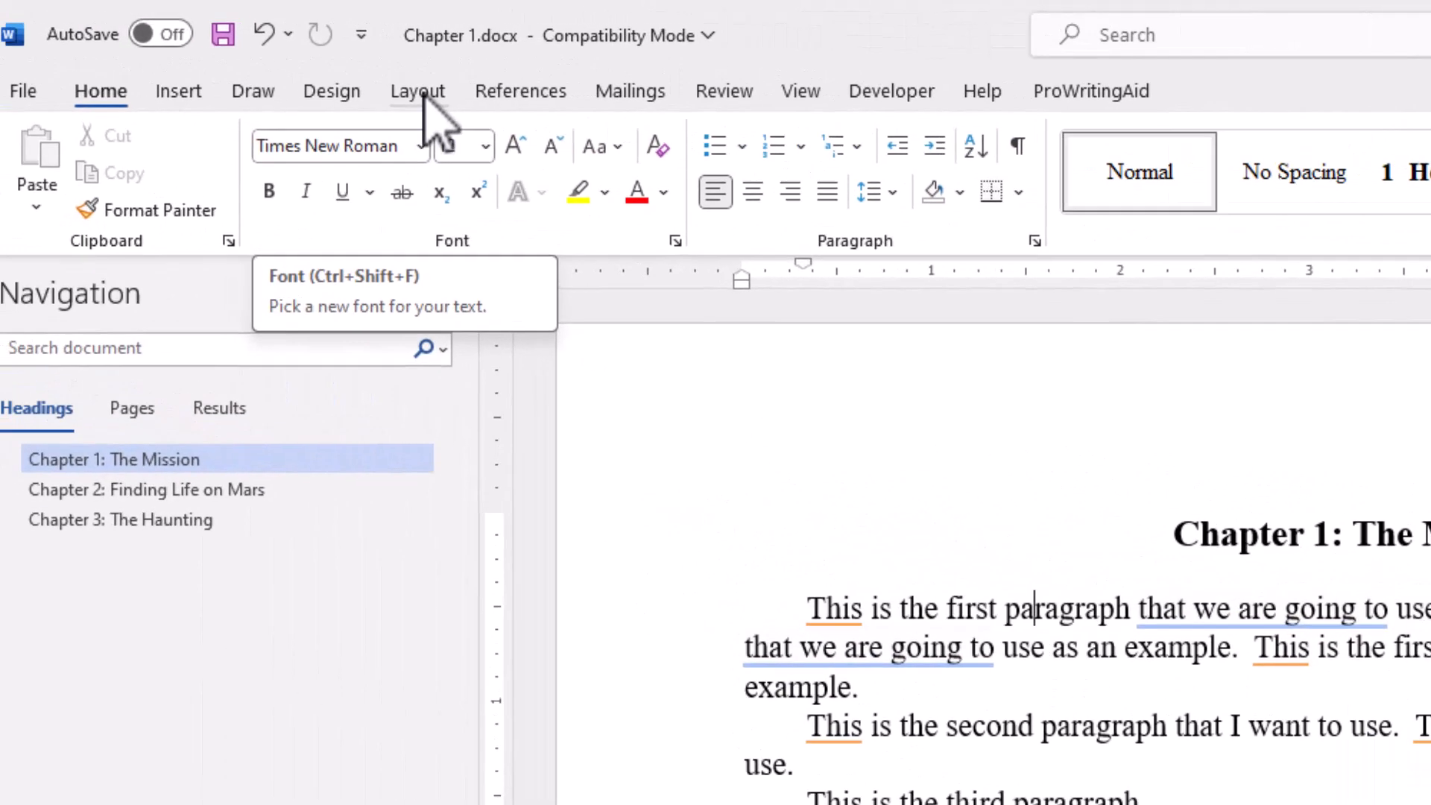
# Step: Set a custom paper size of 6" wide by 9" high for the whole document
pyautogui.click(461, 95)
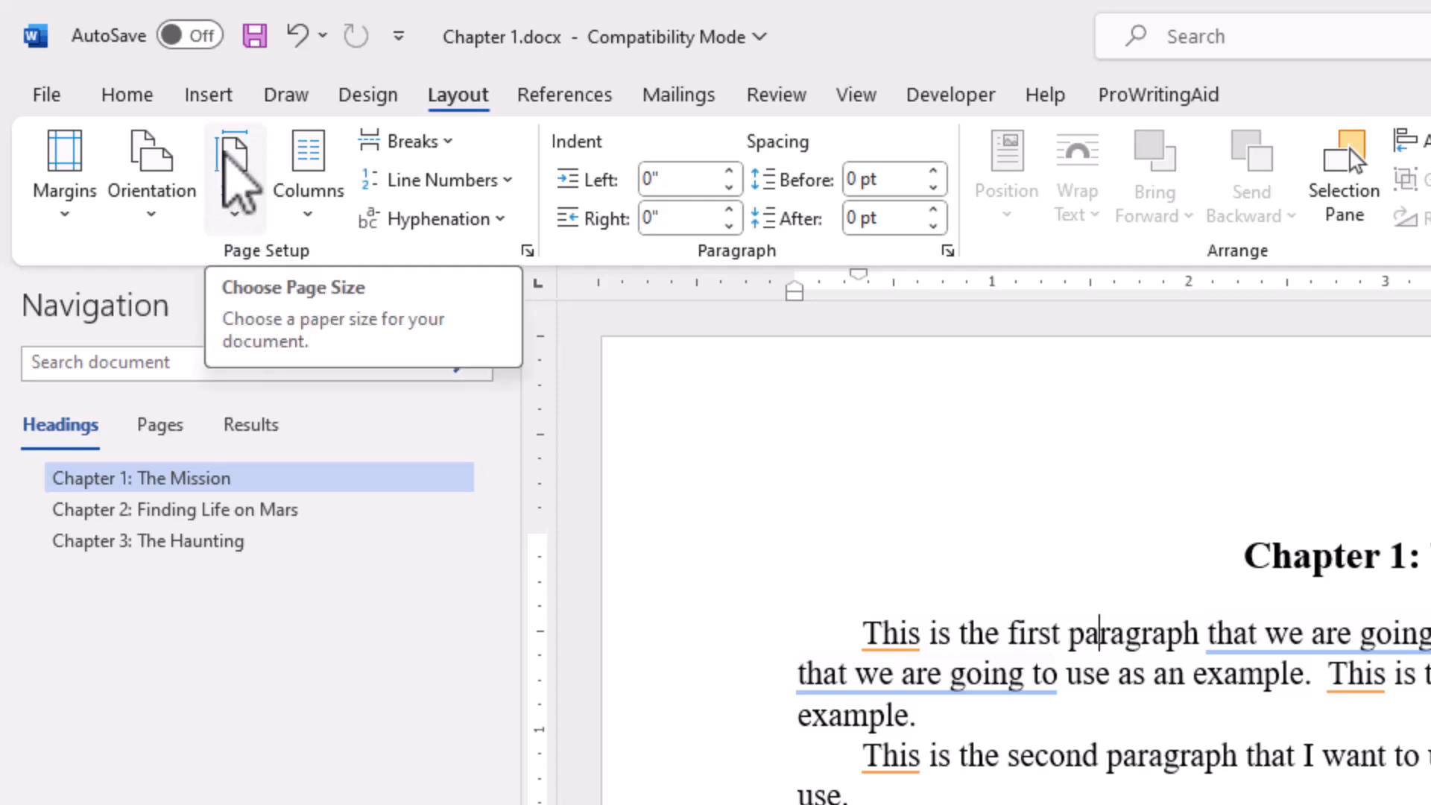
pyautogui.click(224, 147)
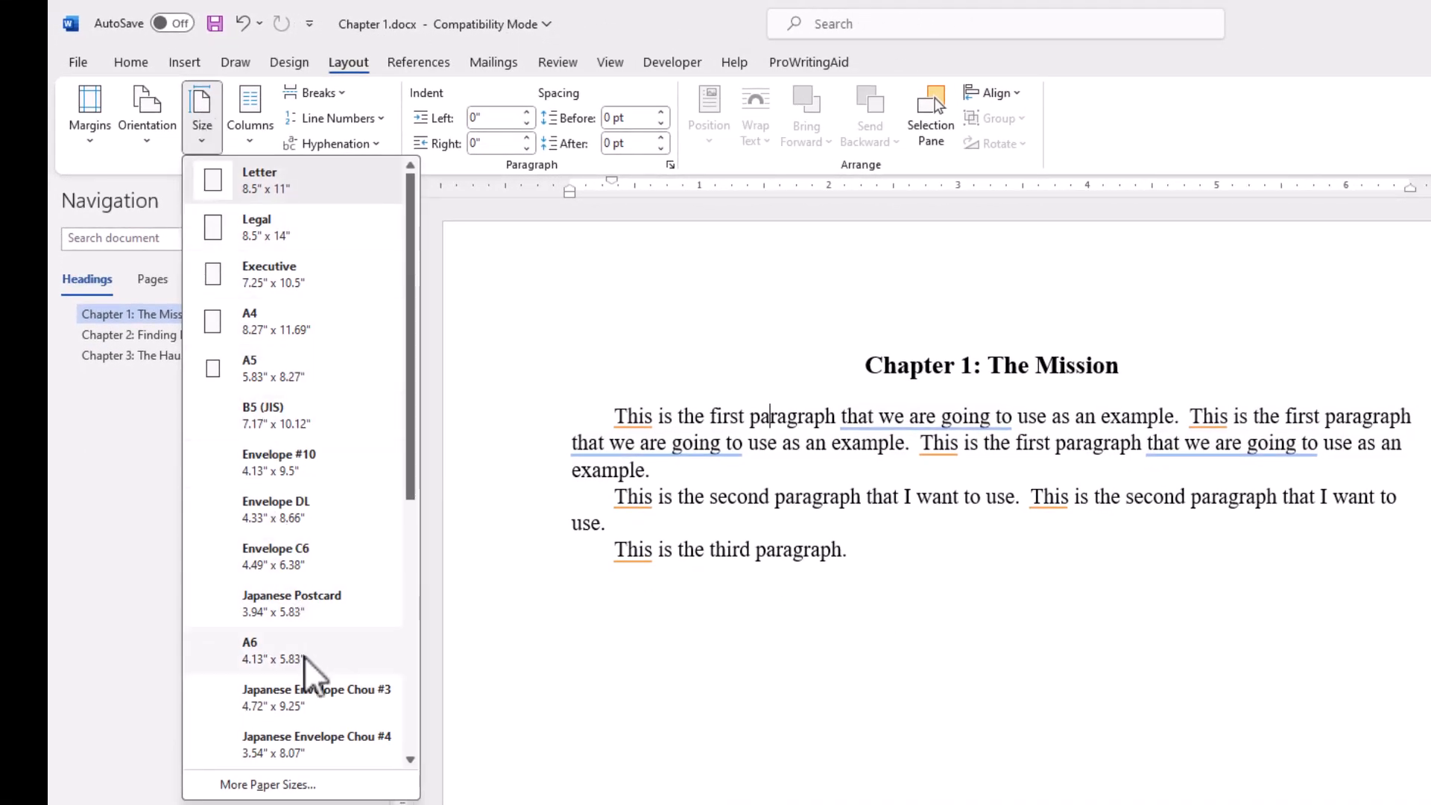
pyautogui.click(327, 786)
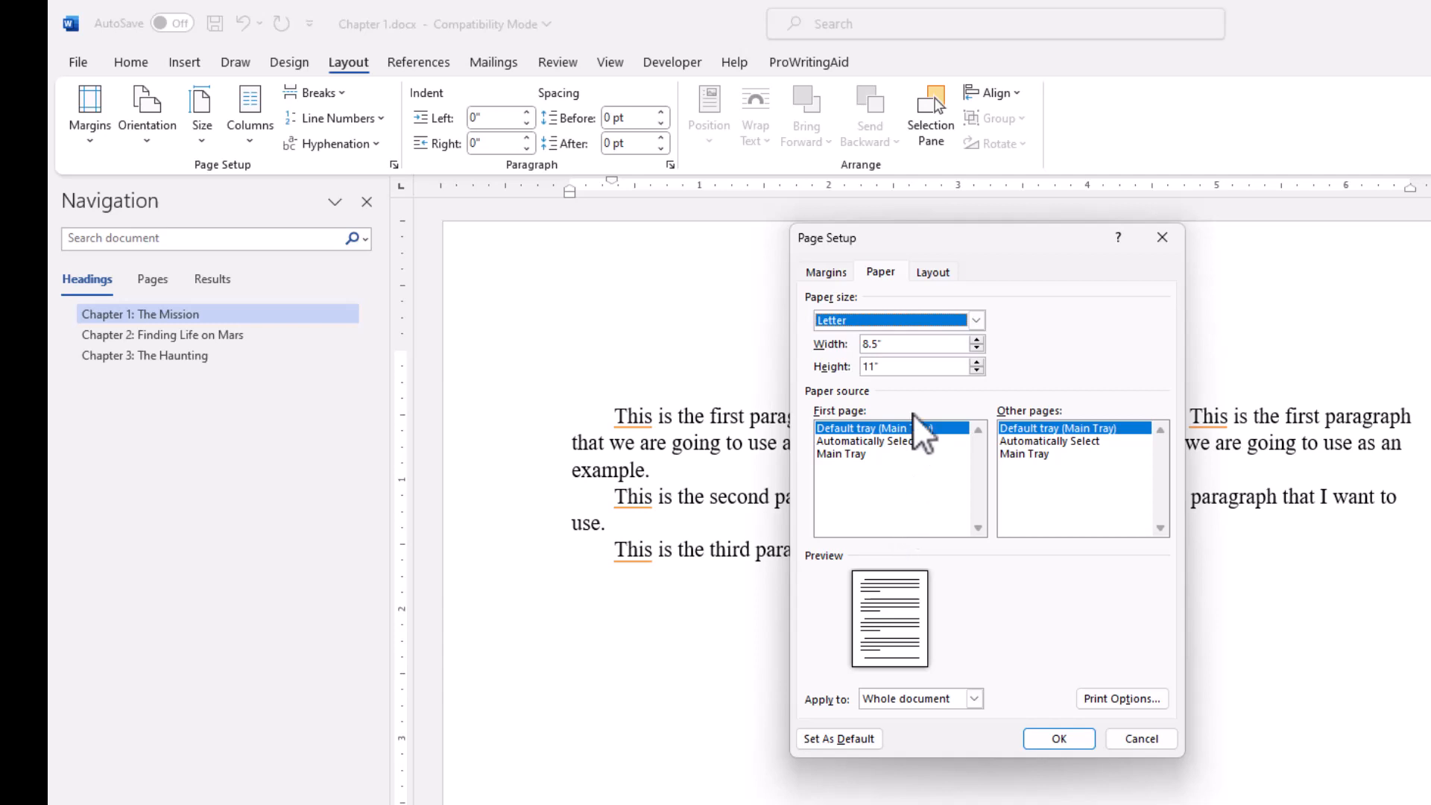
pyautogui.click(872, 348)
pyautogui.doubleClick(870, 345)
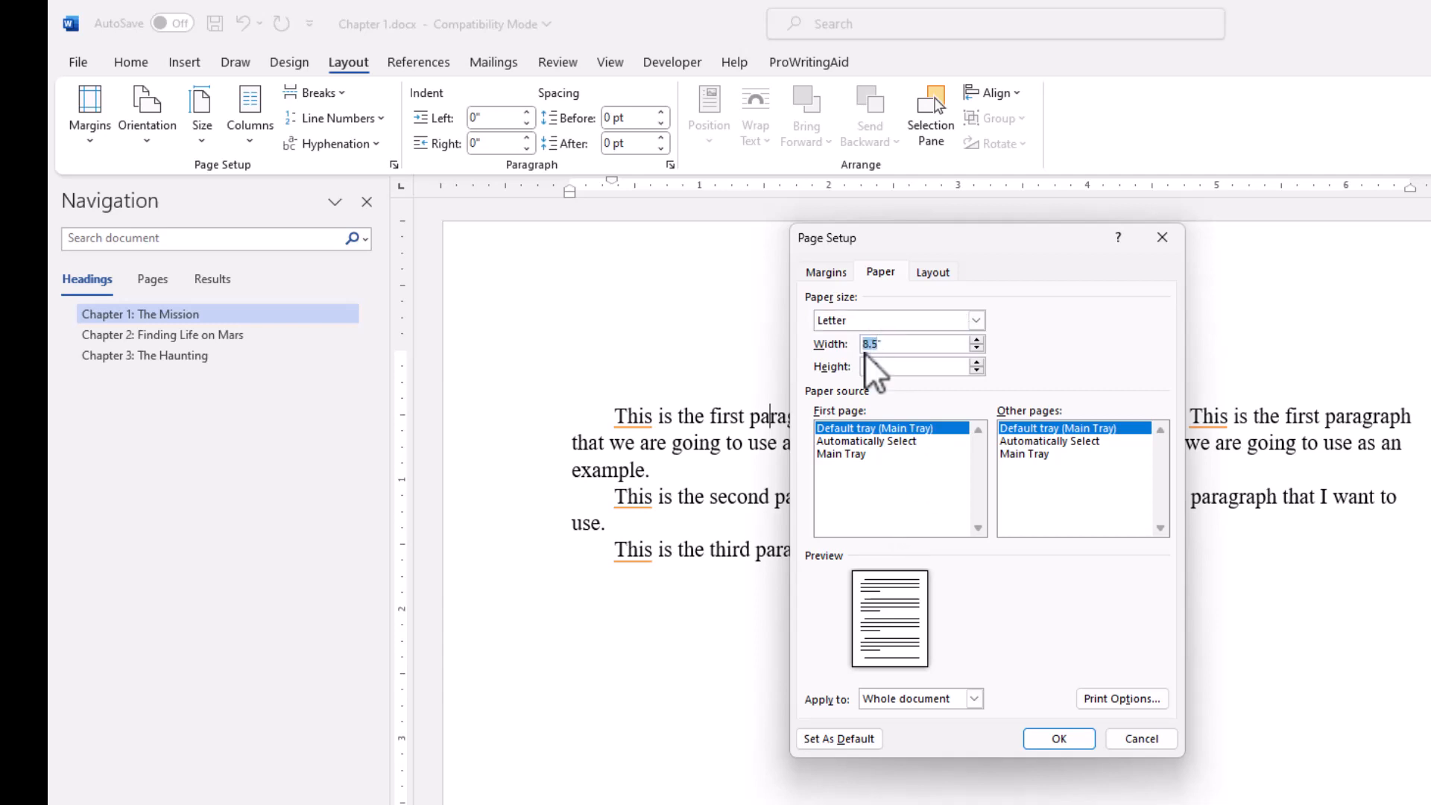
pyautogui.write('6')
pyautogui.click(864, 369)
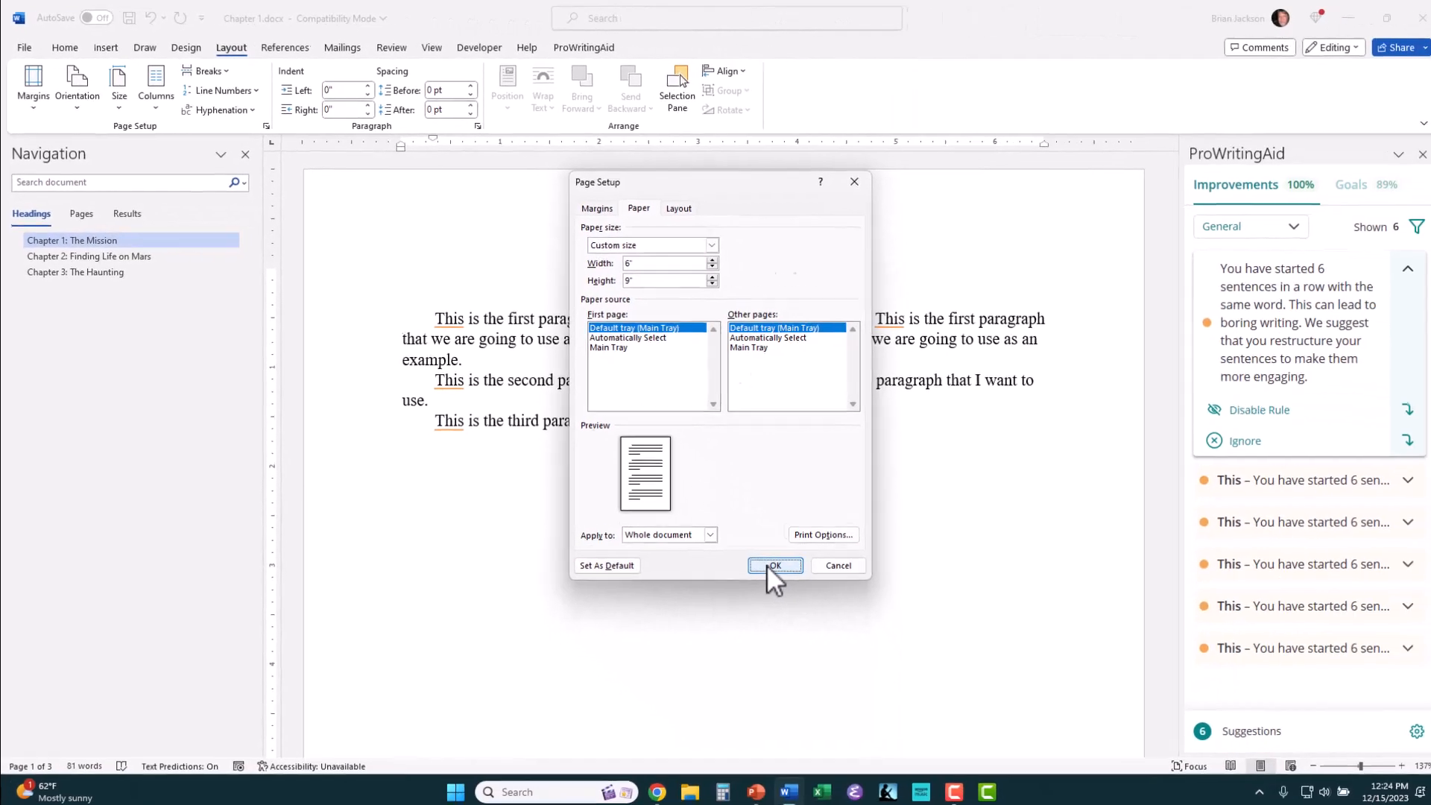
pyautogui.click(1047, 741)
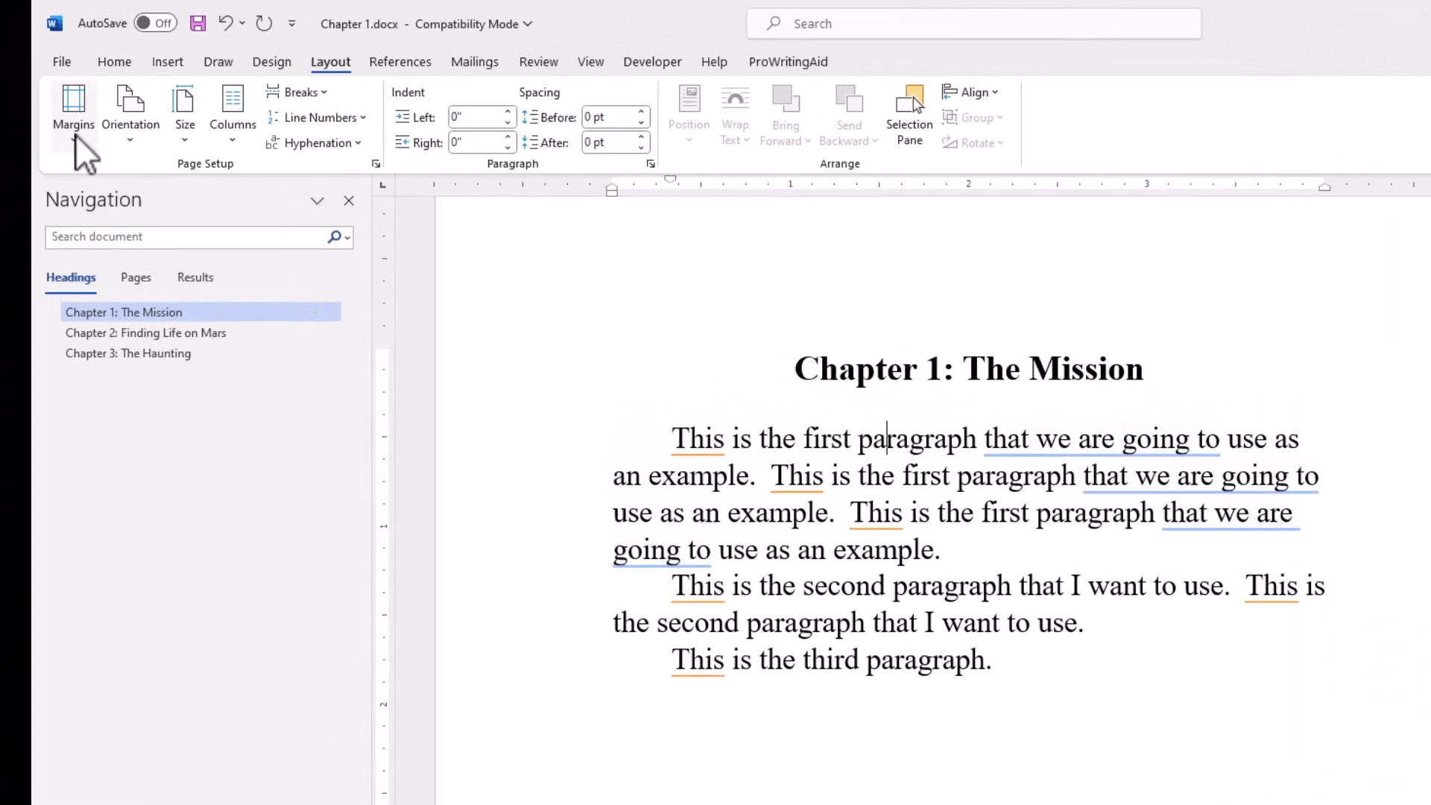
# Step: Apply the Narrow 0.5" margin preset and switch the whole document to mirror margins with a 0.75" inside margin
pyautogui.click(34, 95)
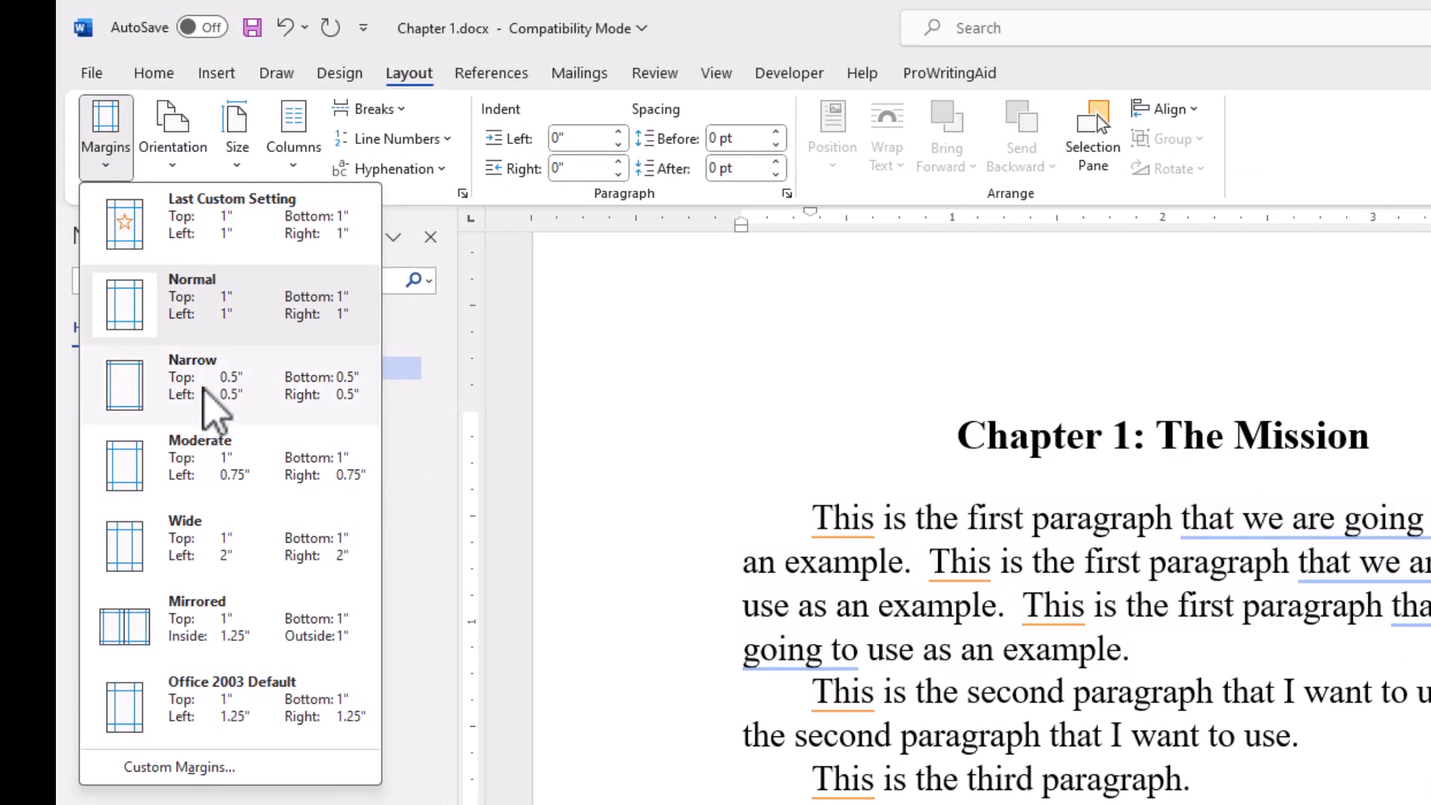
pyautogui.click(205, 389)
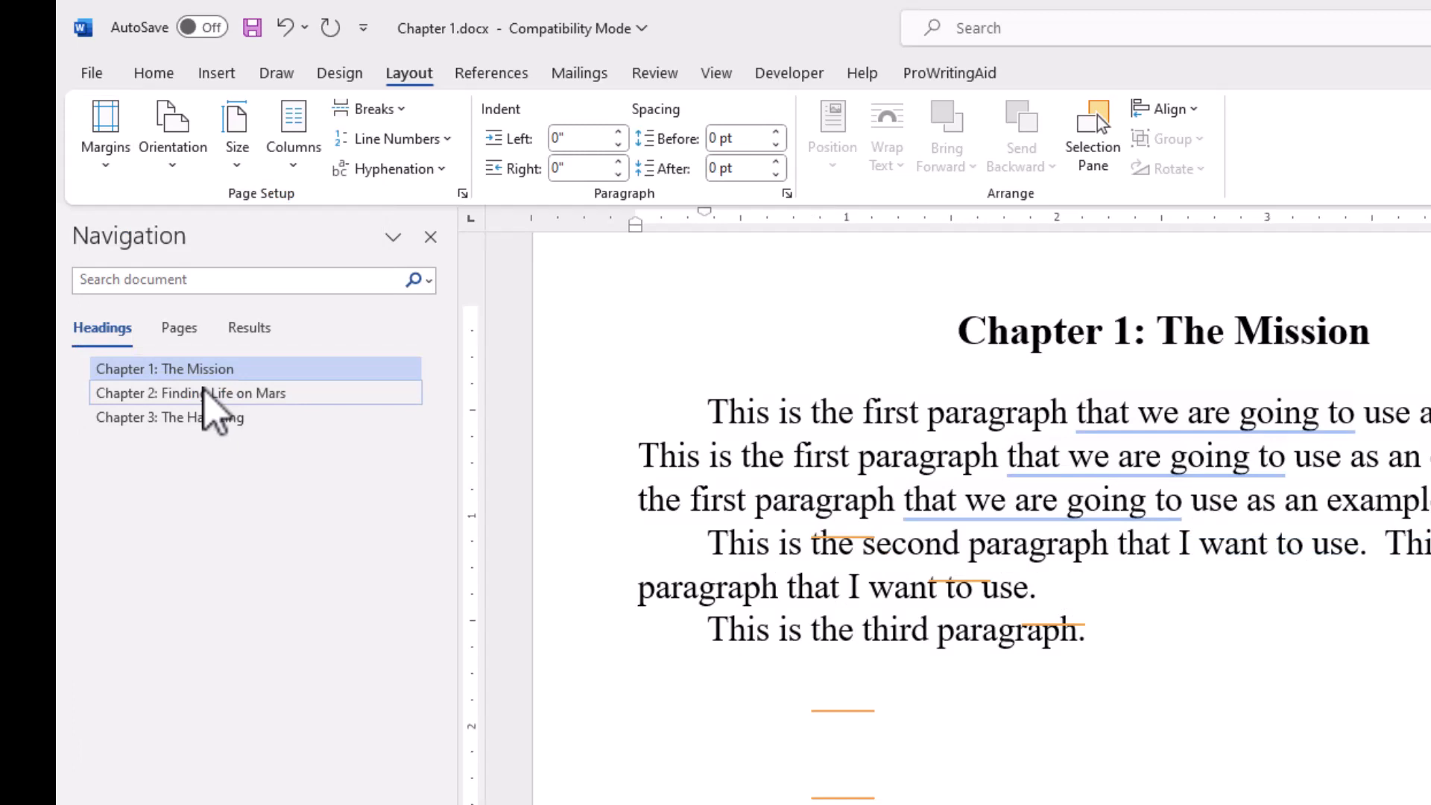
pyautogui.click(112, 160)
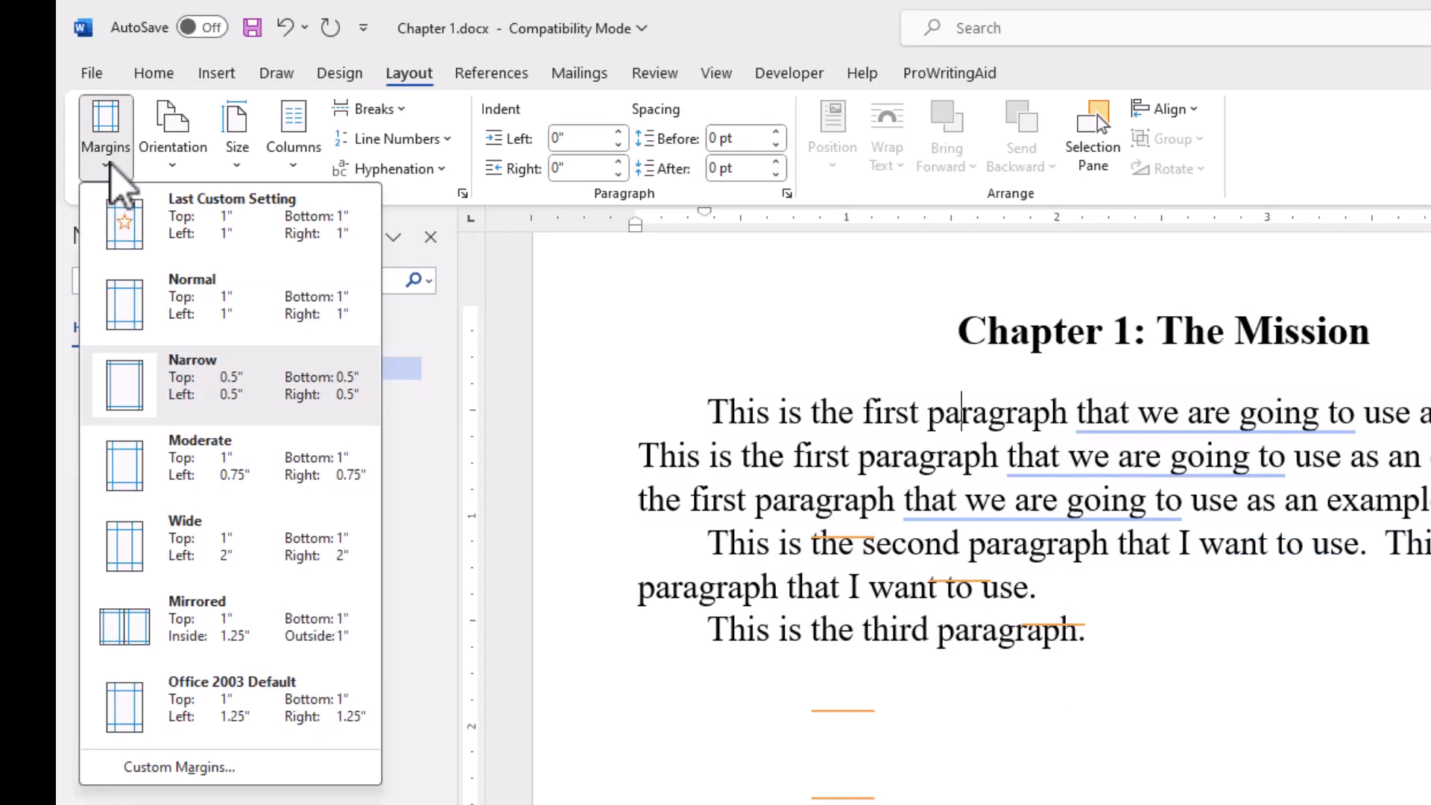
pyautogui.click(207, 762)
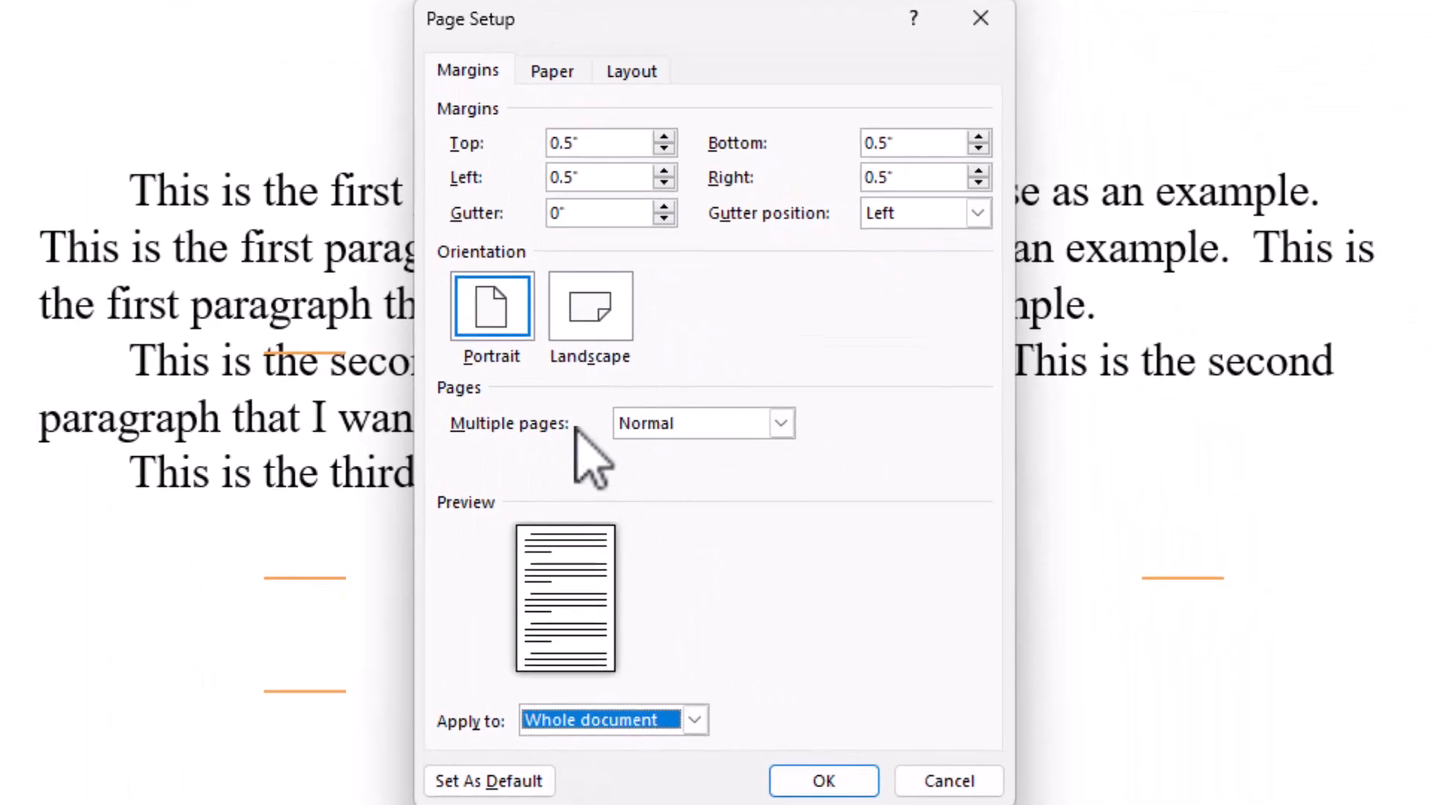
pyautogui.click(781, 423)
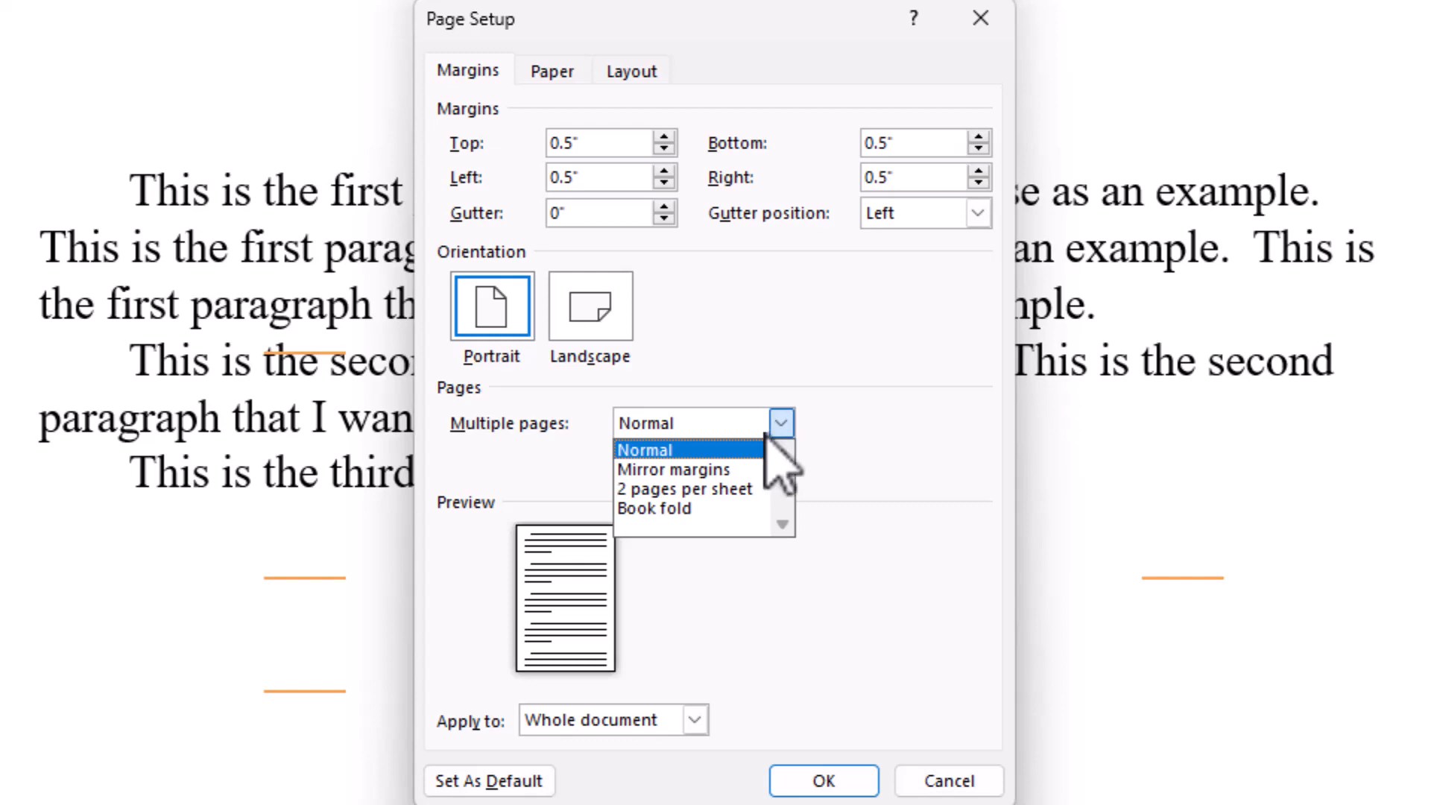
pyautogui.click(734, 470)
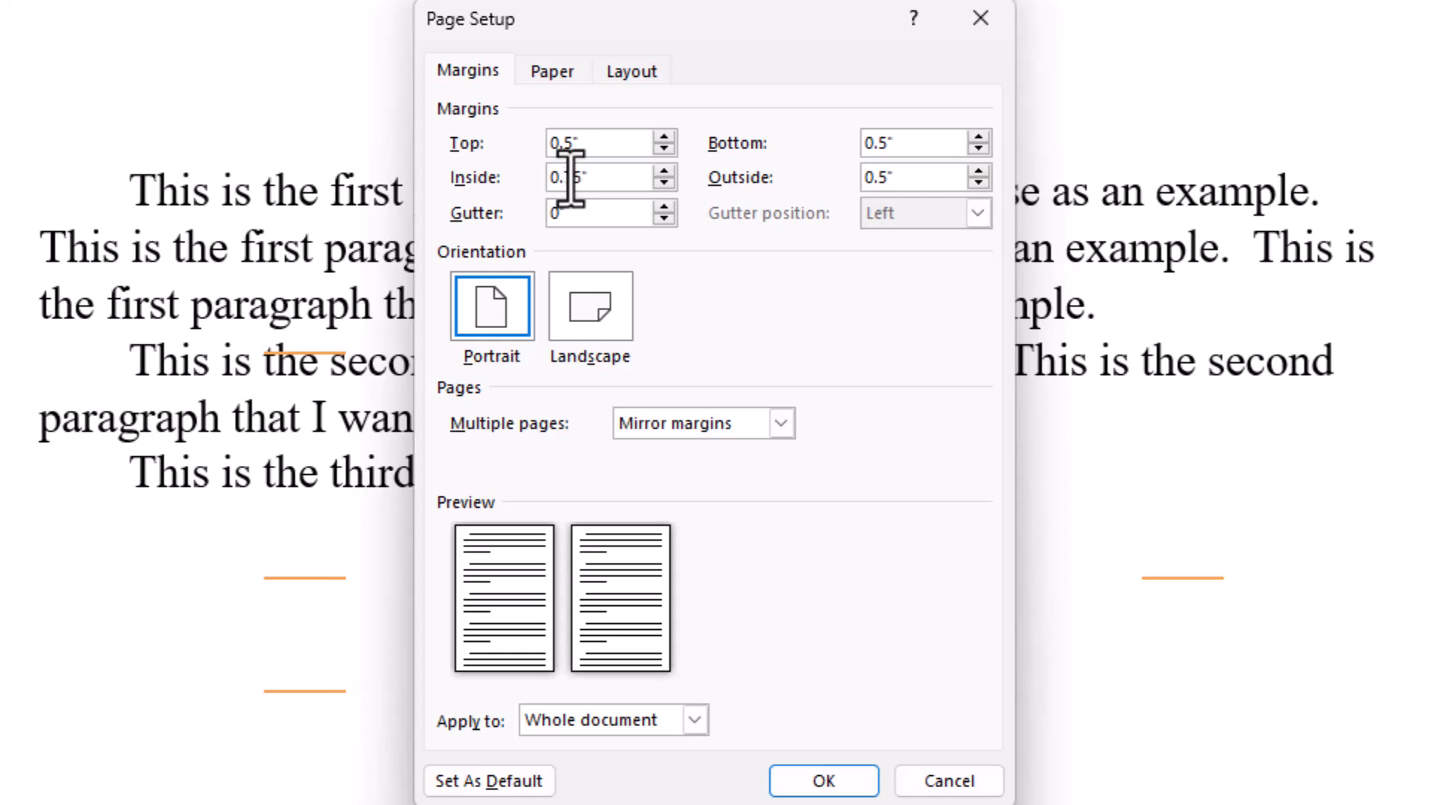
pyautogui.click(829, 774)
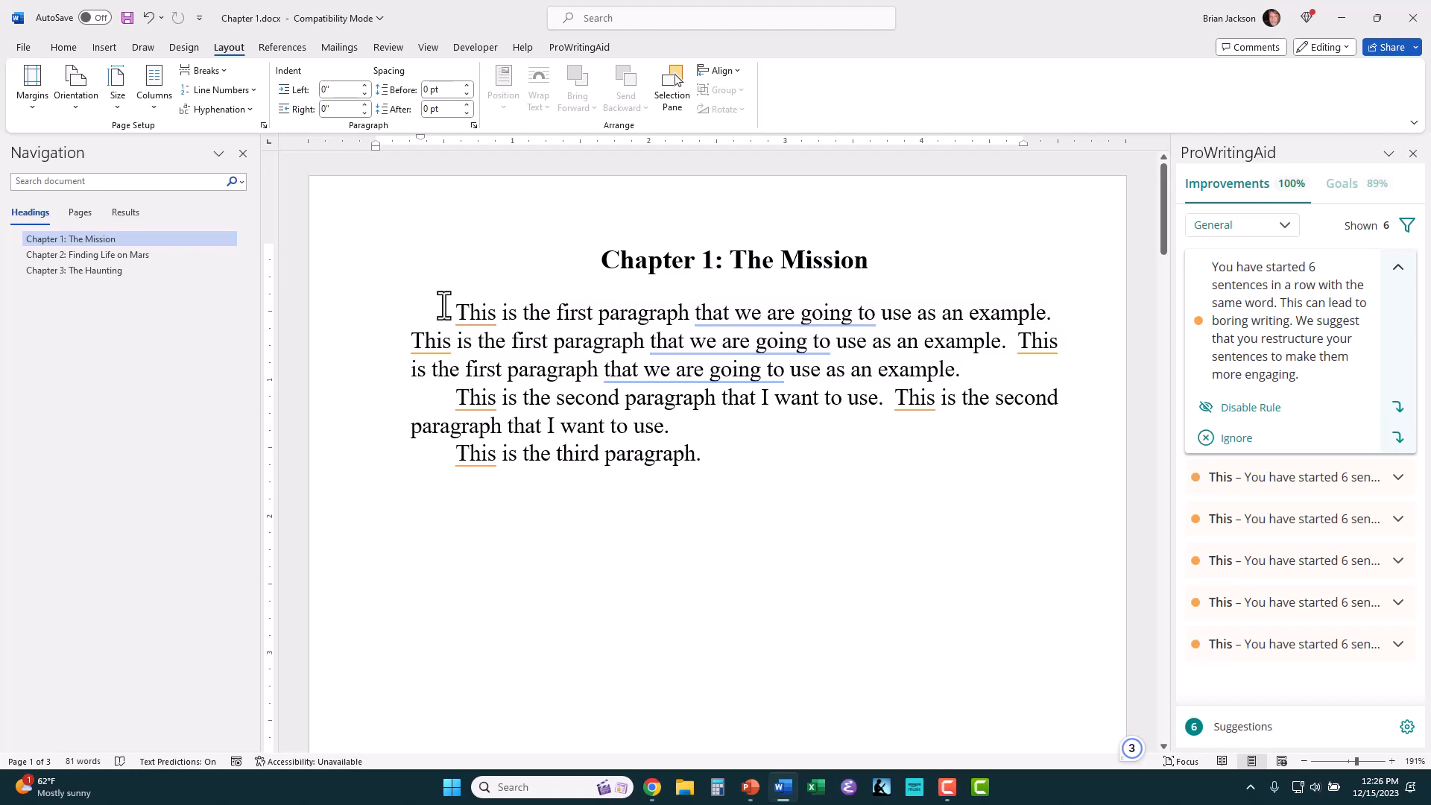
pyautogui.scroll(-10, 439, 302)
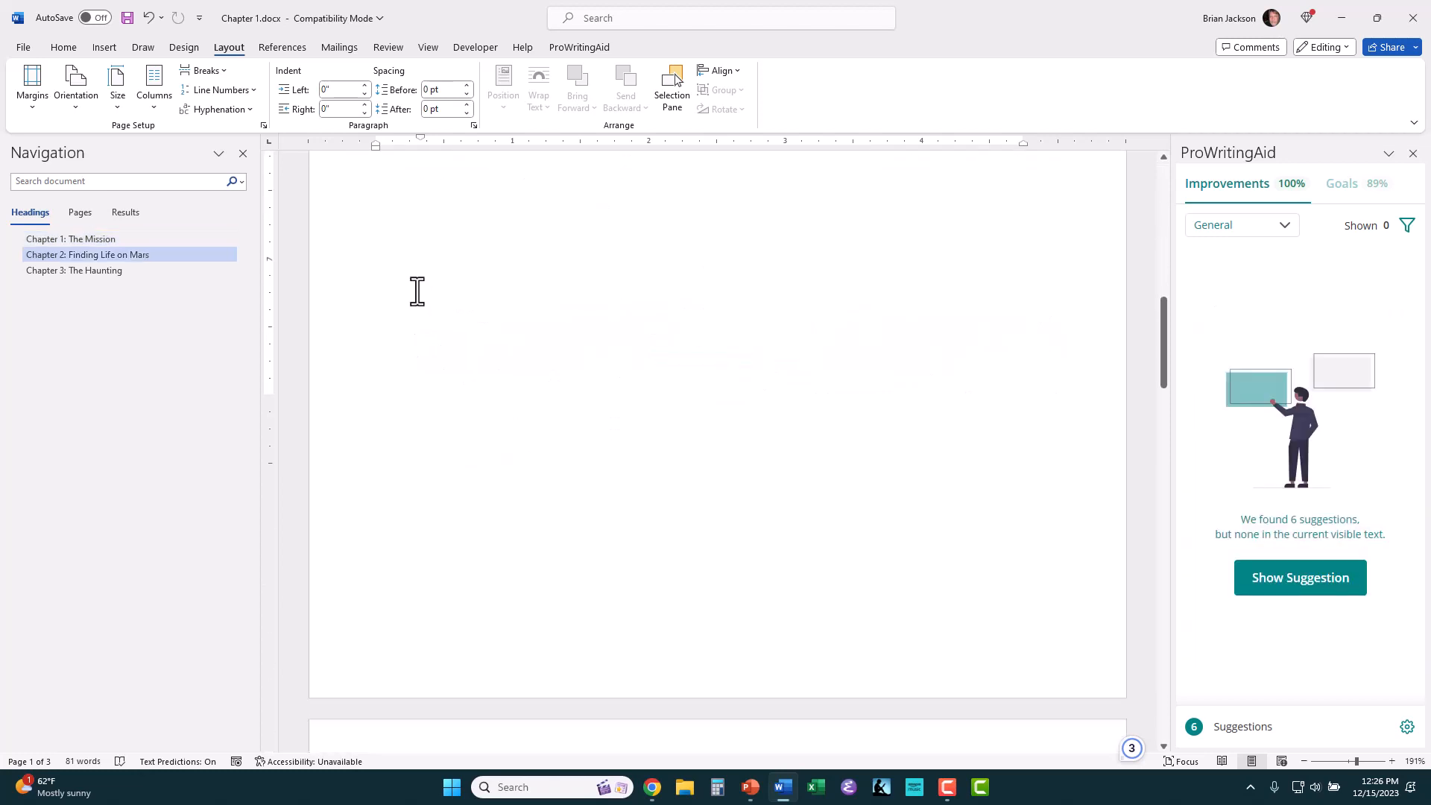
pyautogui.scroll(10, 417, 291)
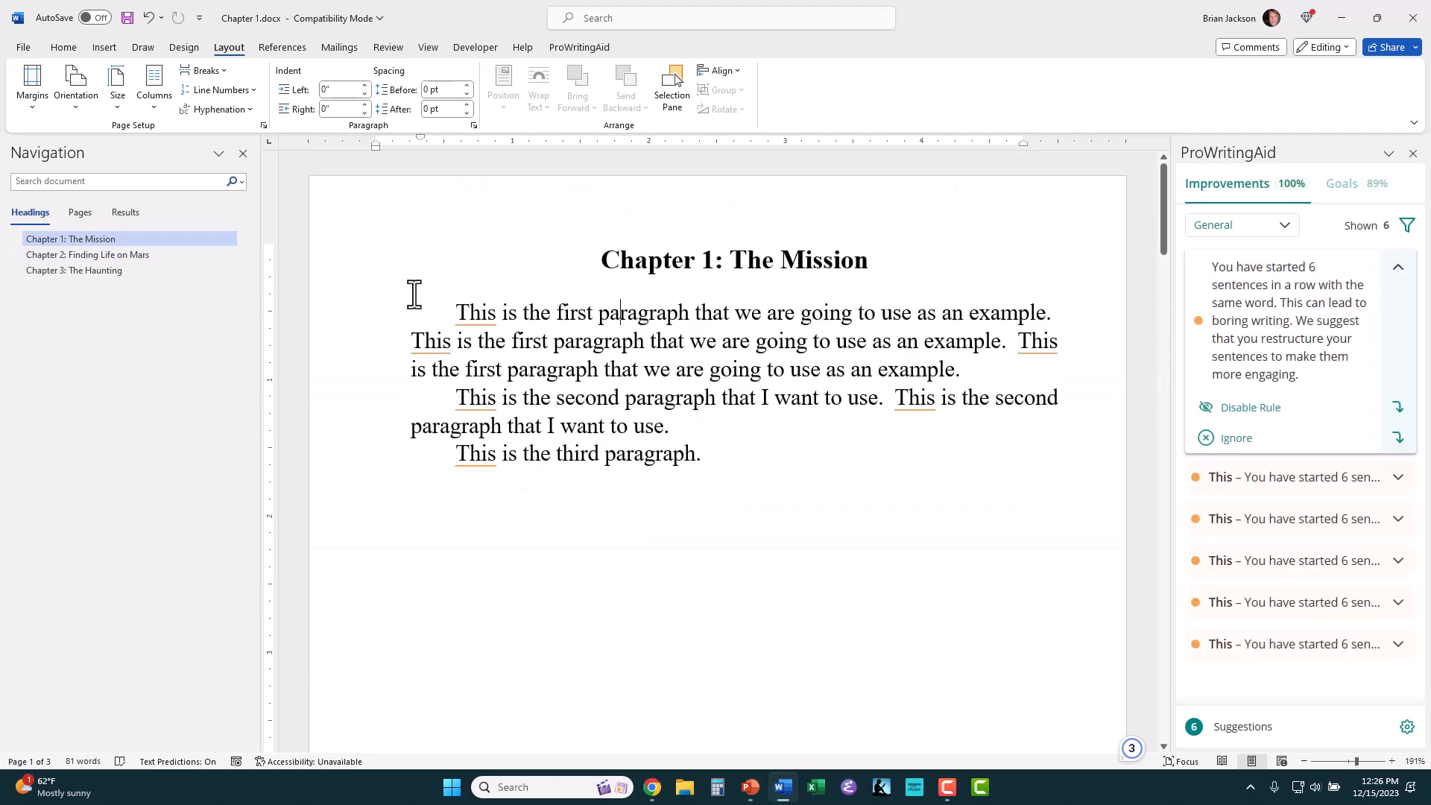
# Step: Insert a Blank (Three Columns) header and enable Different First Page and Different Odd & Even Pages
pyautogui.click(103, 49)
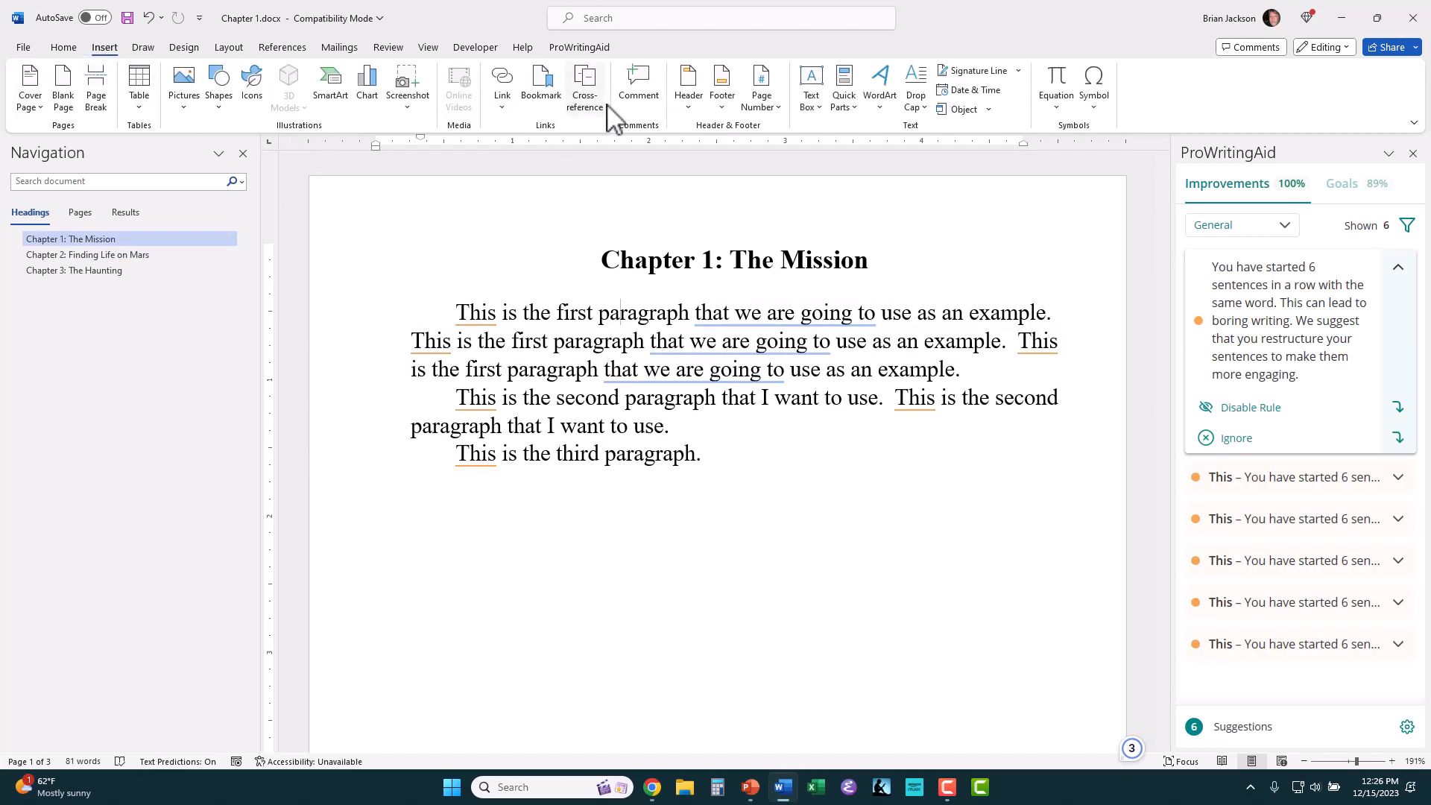
pyautogui.click(688, 97)
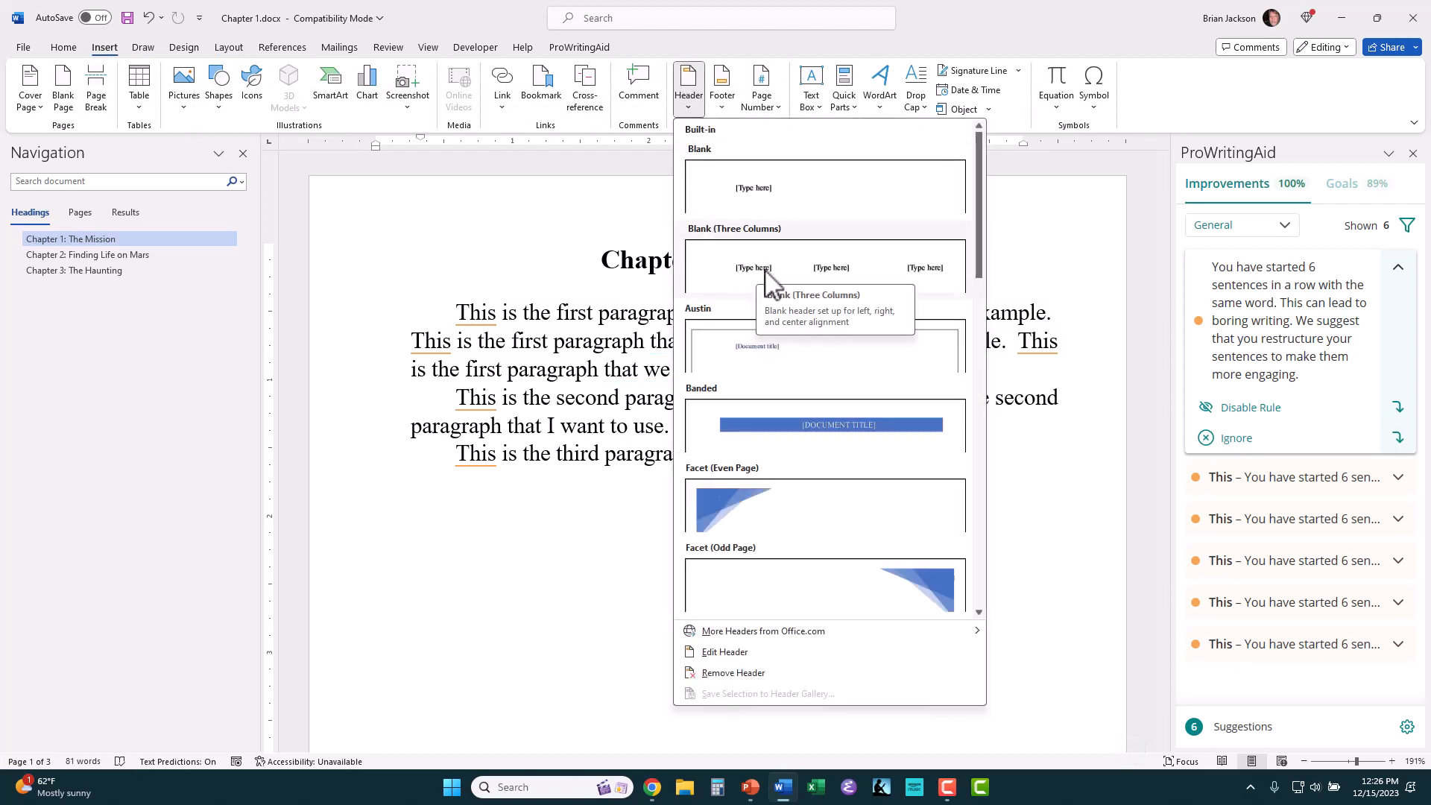
pyautogui.click(768, 277)
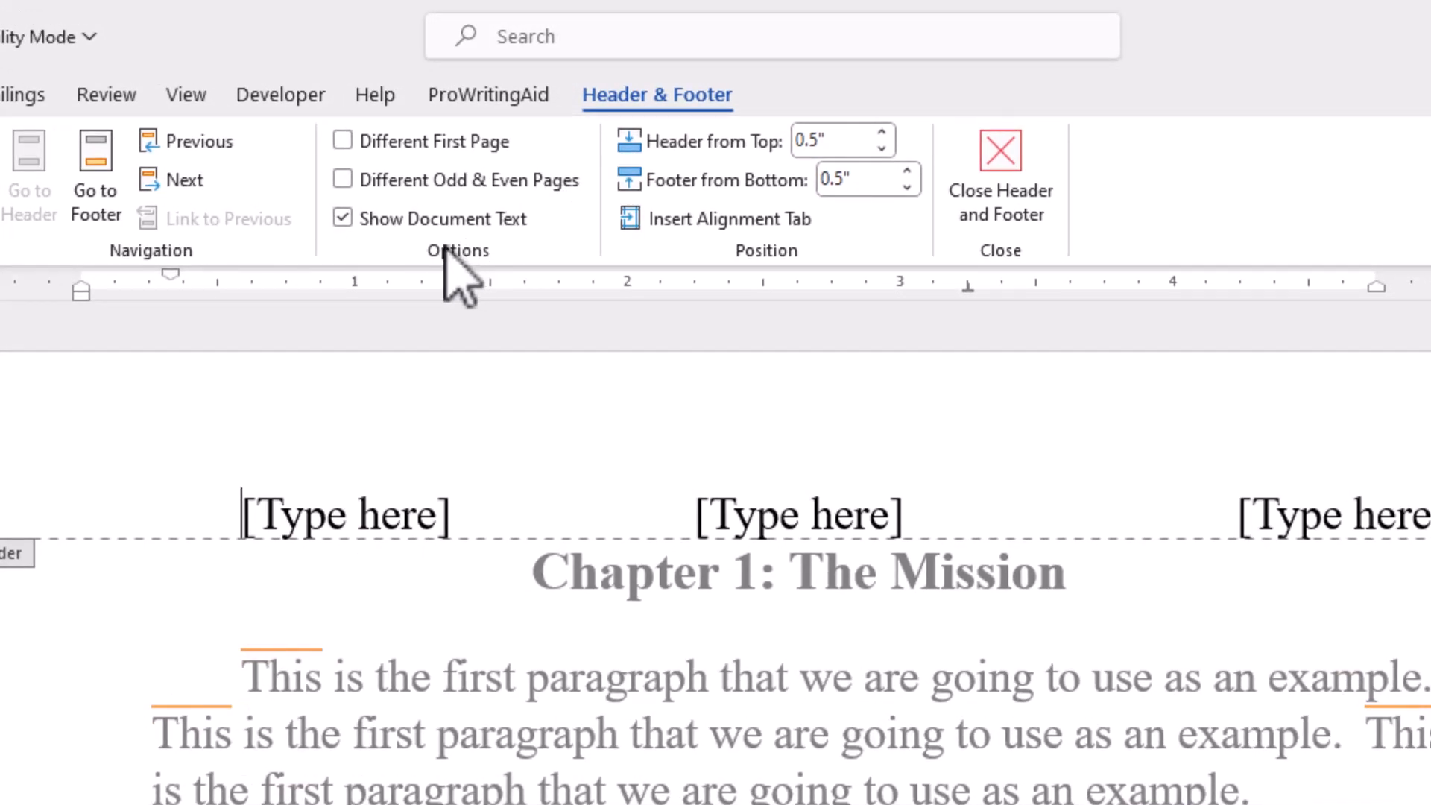
pyautogui.click(342, 140)
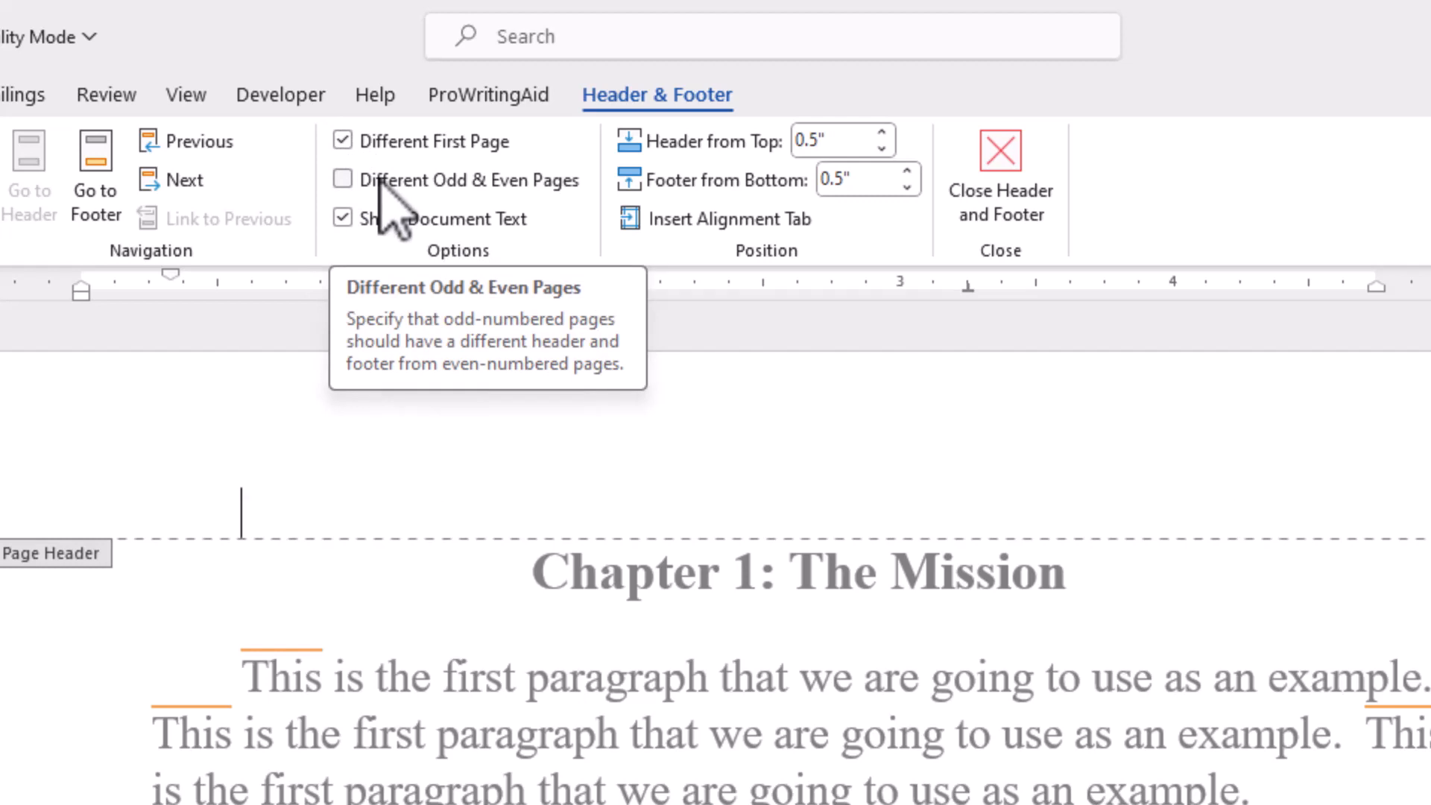
pyautogui.click(342, 180)
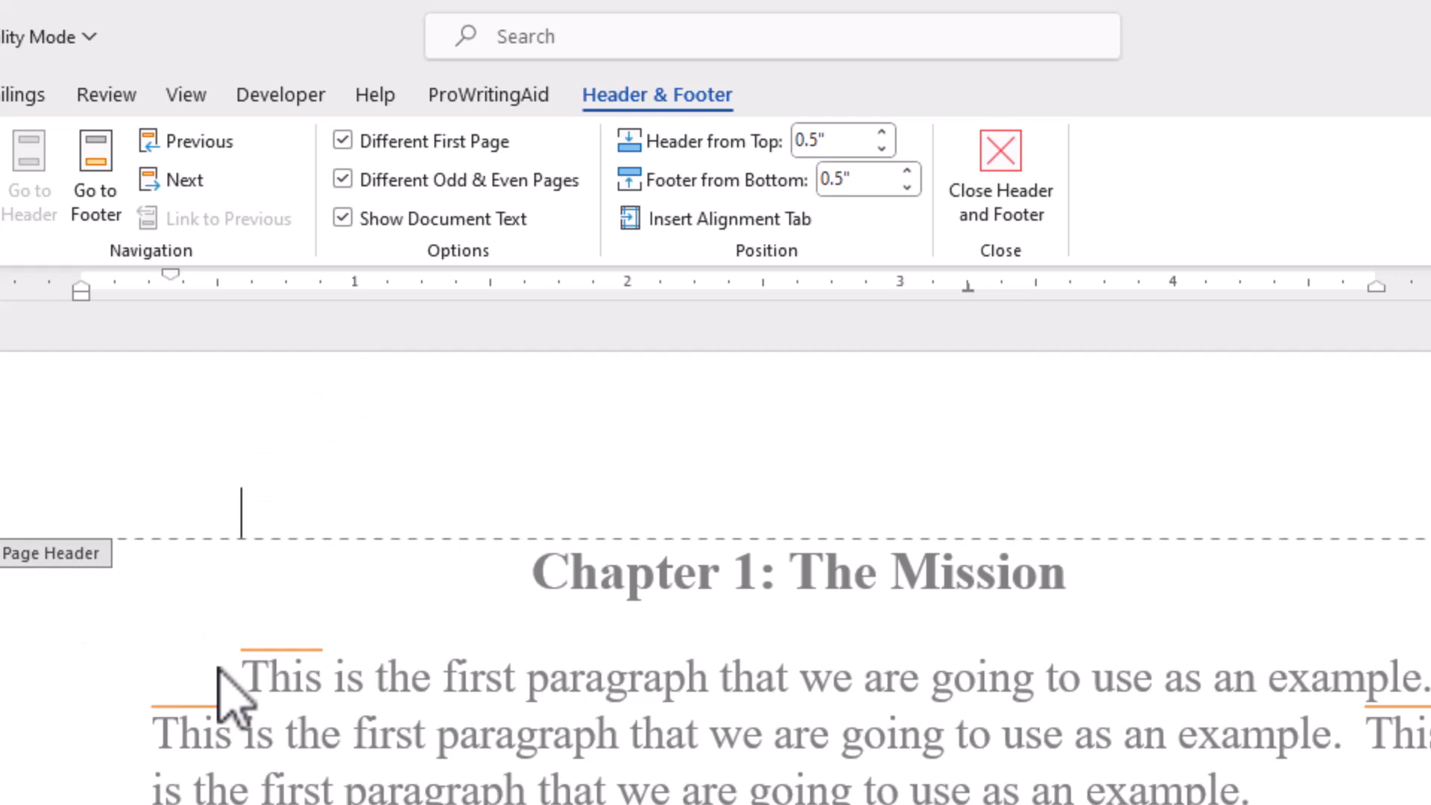
# Step: Fill the unindented first page header with the author's name, a right alignment tab and "The Book Title", and add a blank line below
pyautogui.press('BackSpace')
pyautogui.write('Br')
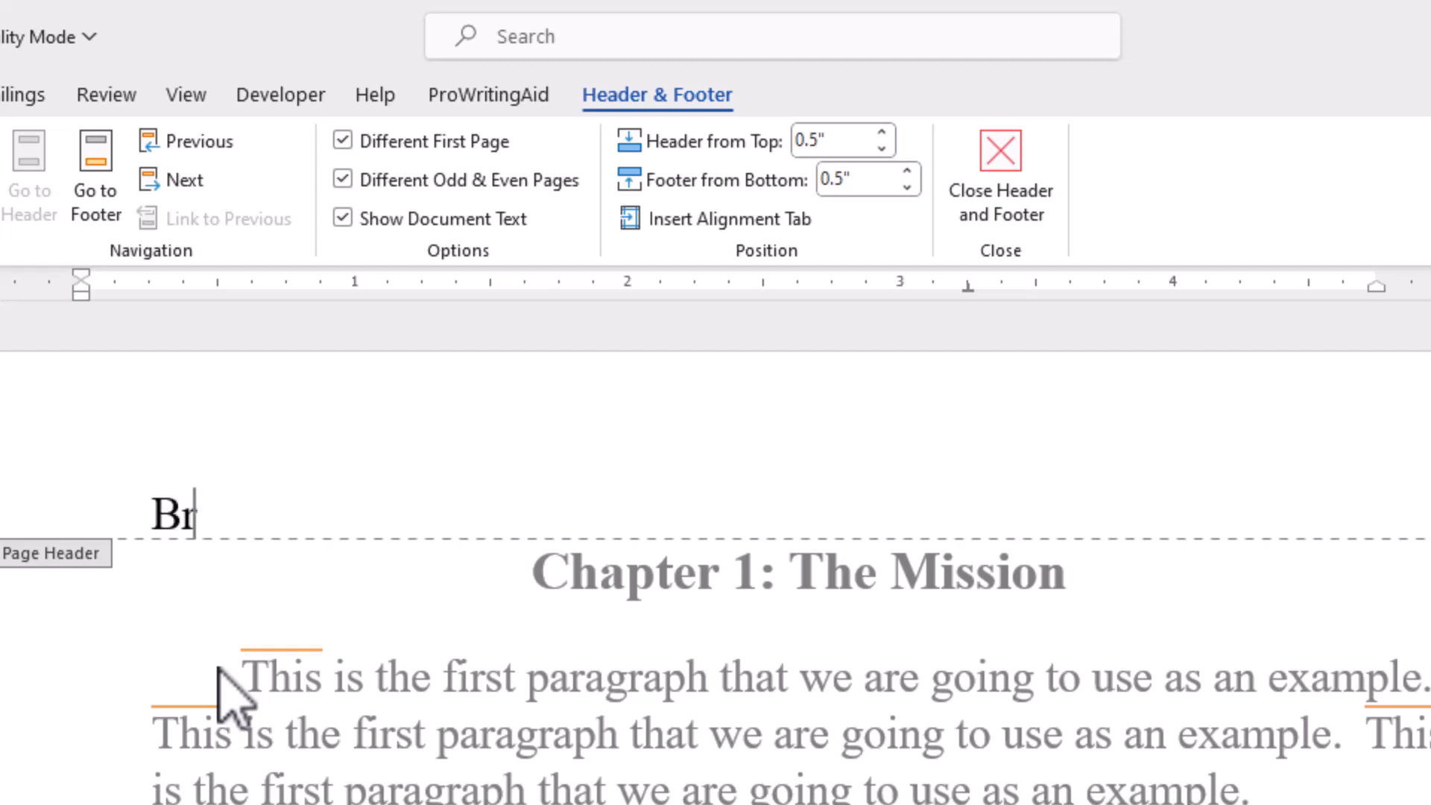
pyautogui.write('ian Jackson')
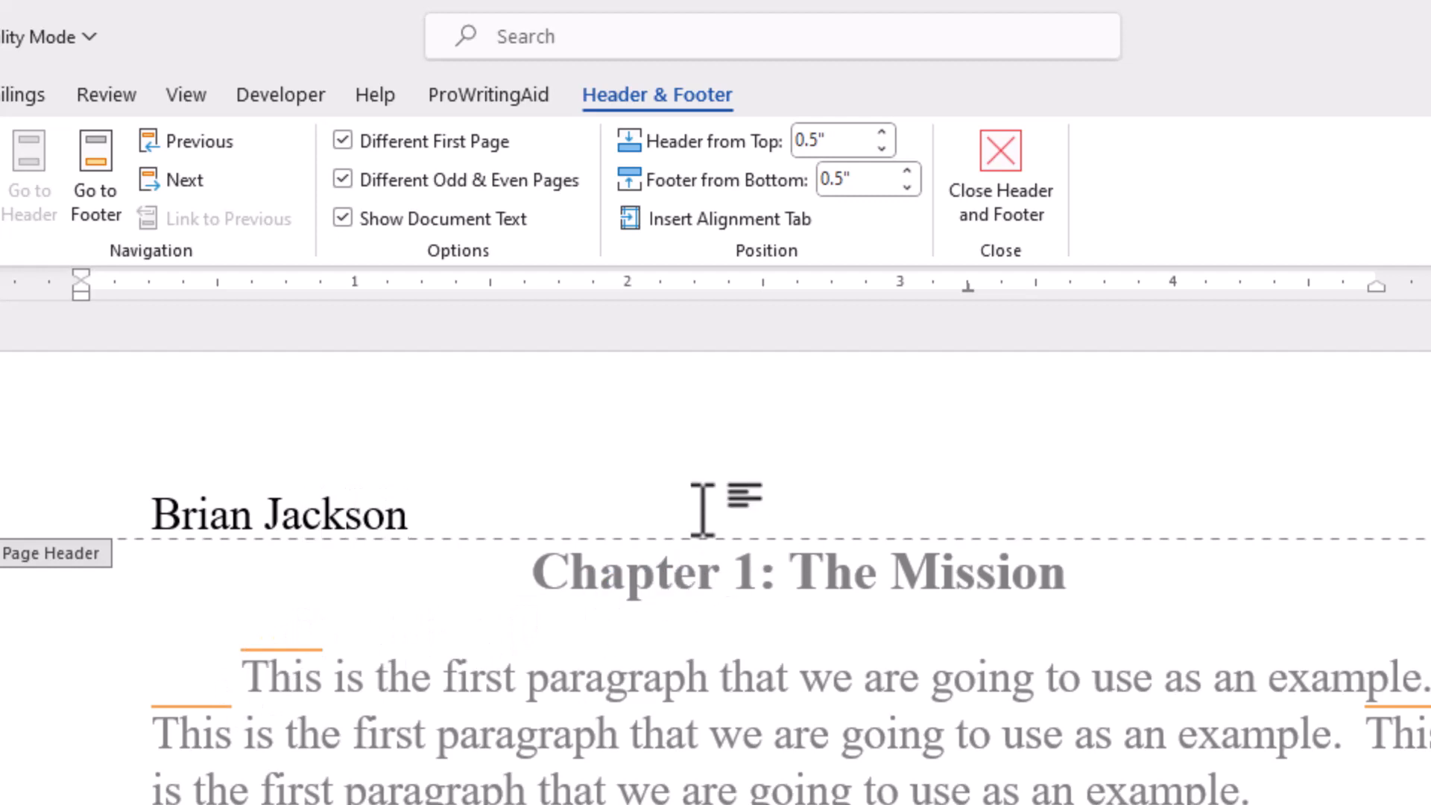
pyautogui.click(631, 221)
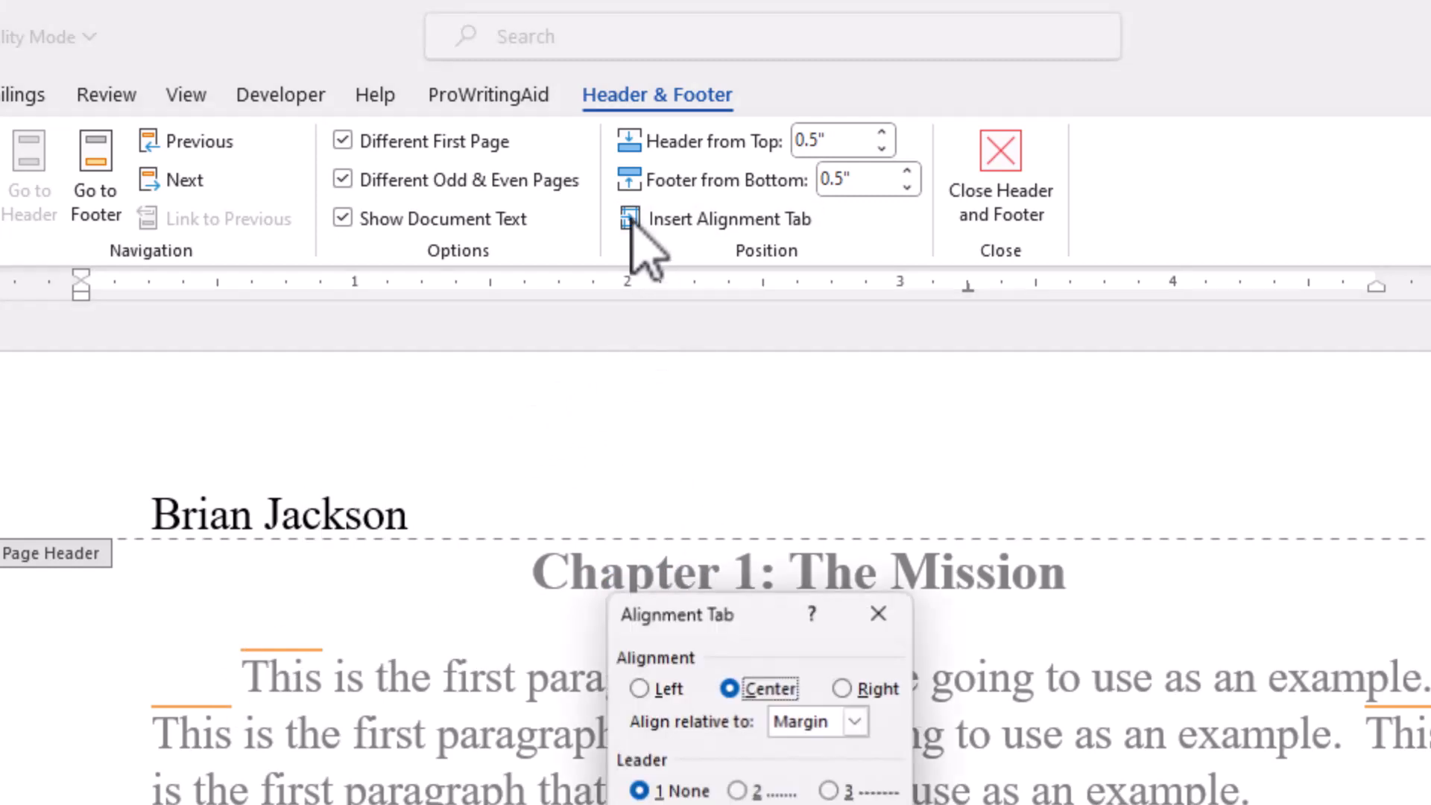
pyautogui.click(845, 690)
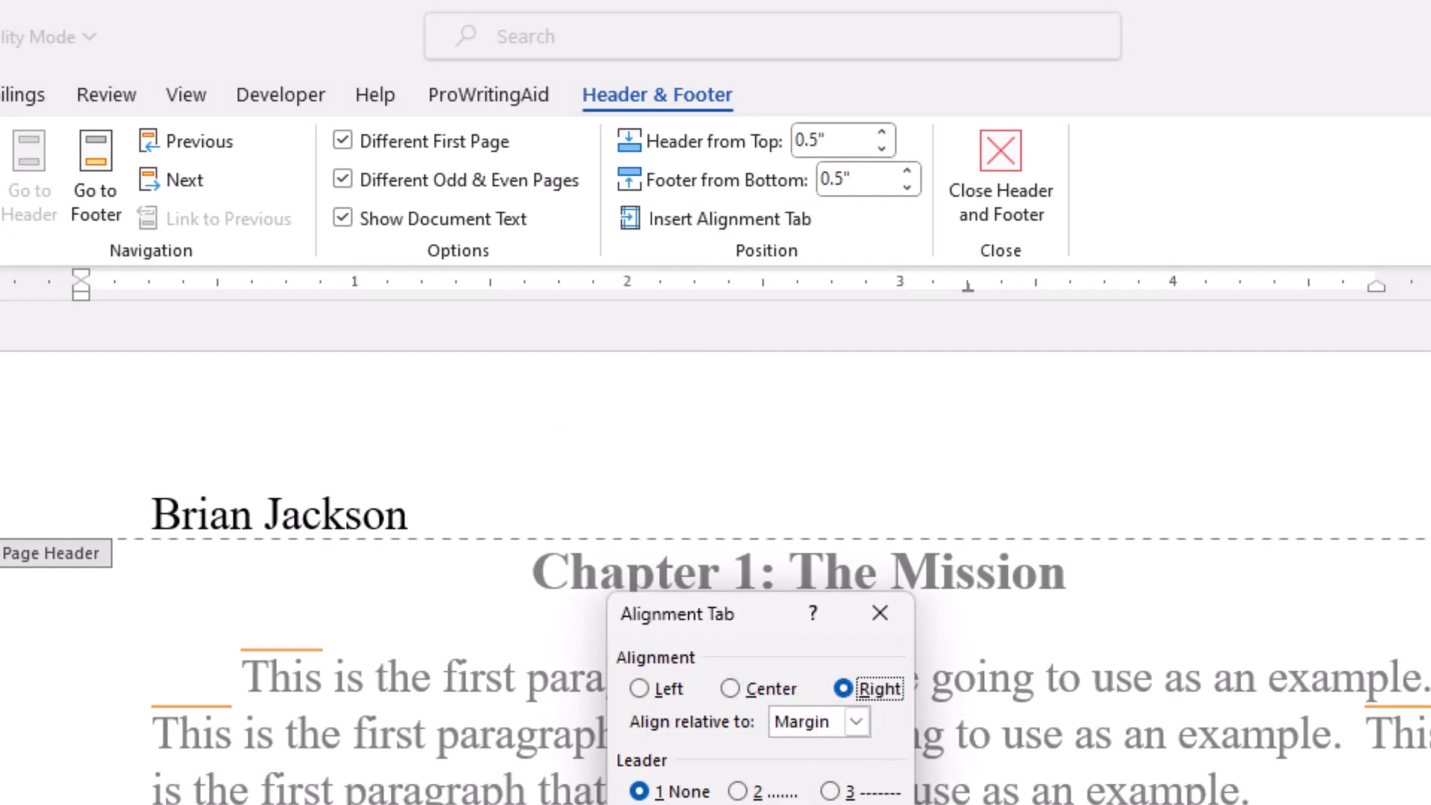
pyautogui.click(805, 804)
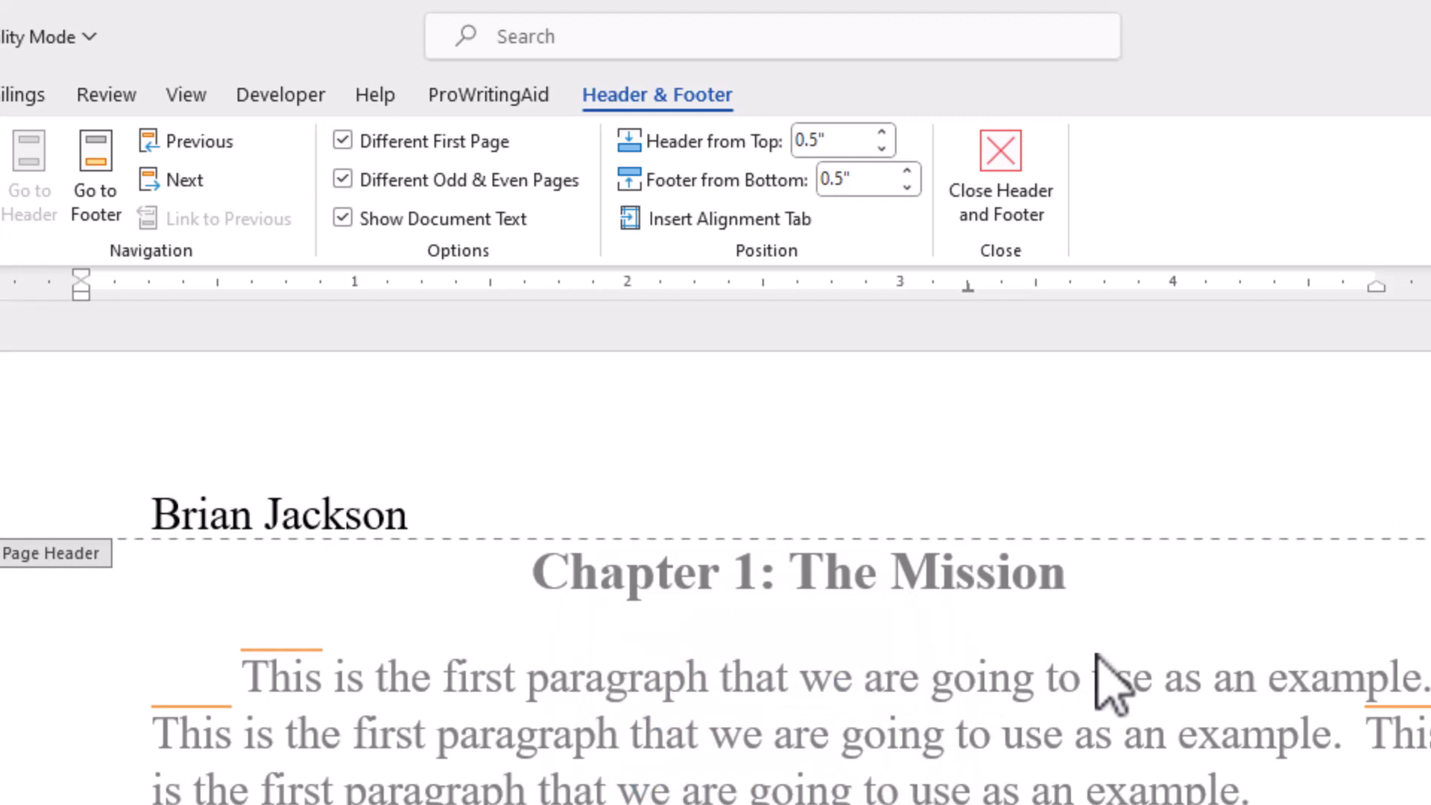
pyautogui.write('The')
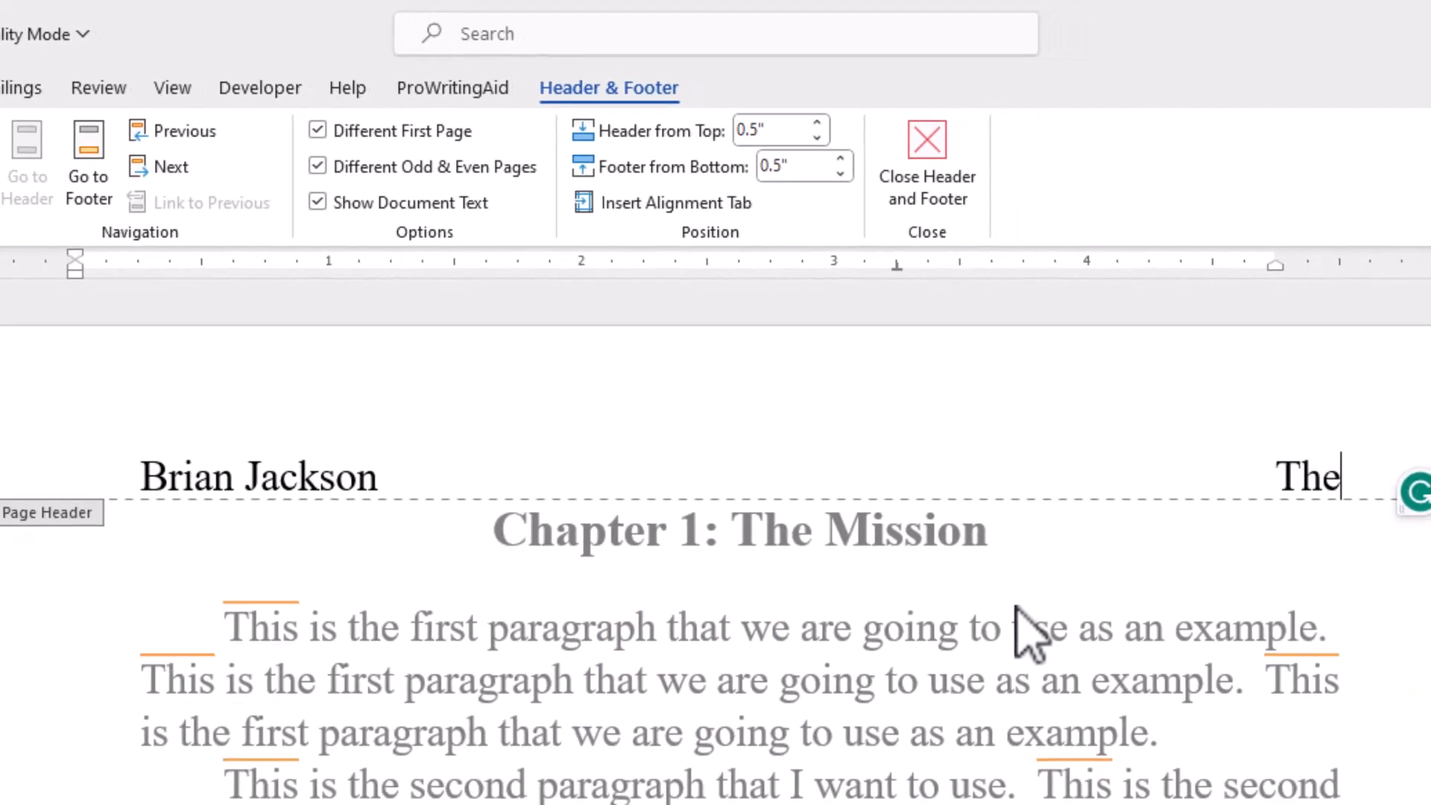
pyautogui.write(' Book Title')
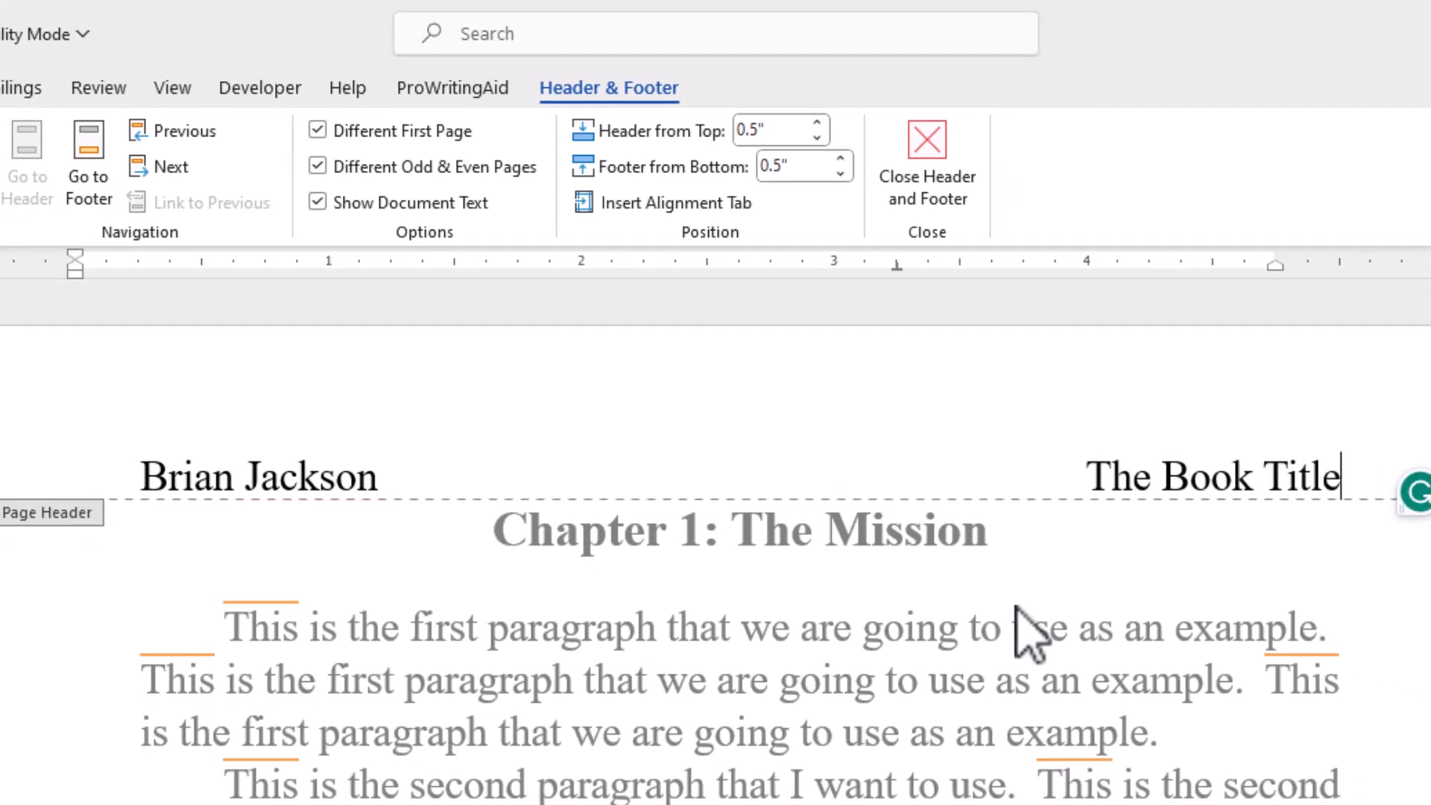
pyautogui.press('Return')
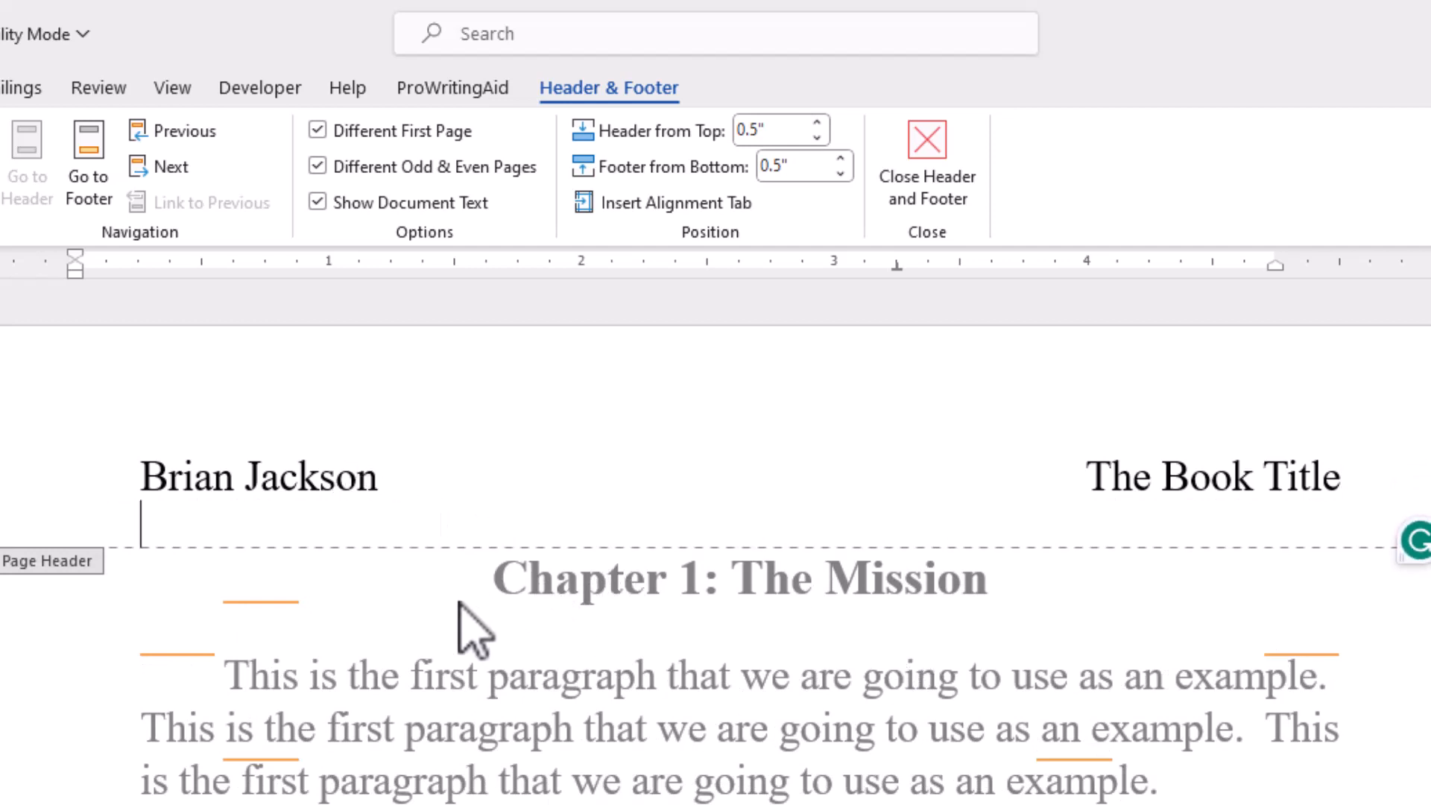
# Step: Fill the even page header above Chapter 2 with "The Book Title", a right alignment tab, the author's name and a blank line, and leave header editing
pyautogui.scroll(-10, 475, 630)
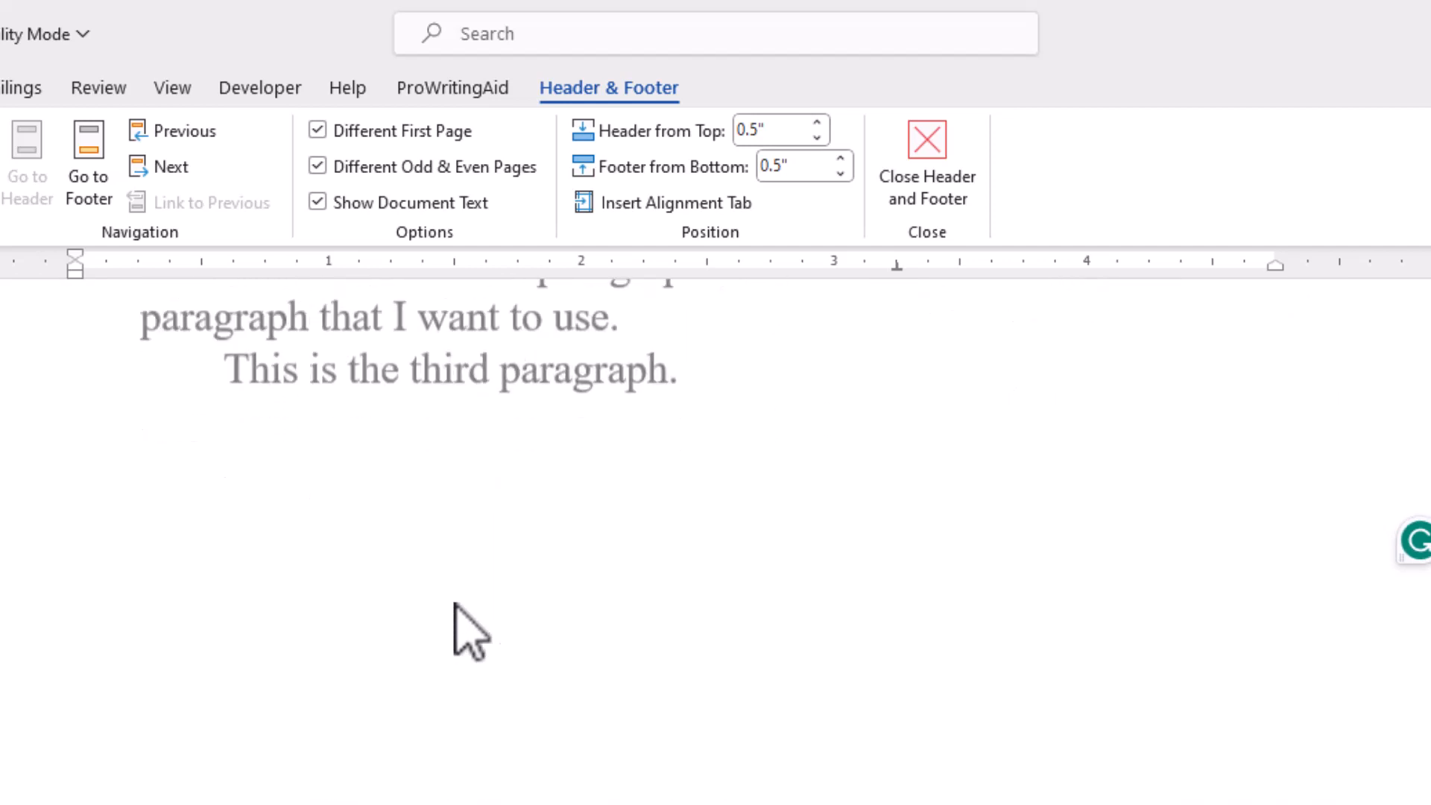
pyautogui.scroll(-6, 467, 630)
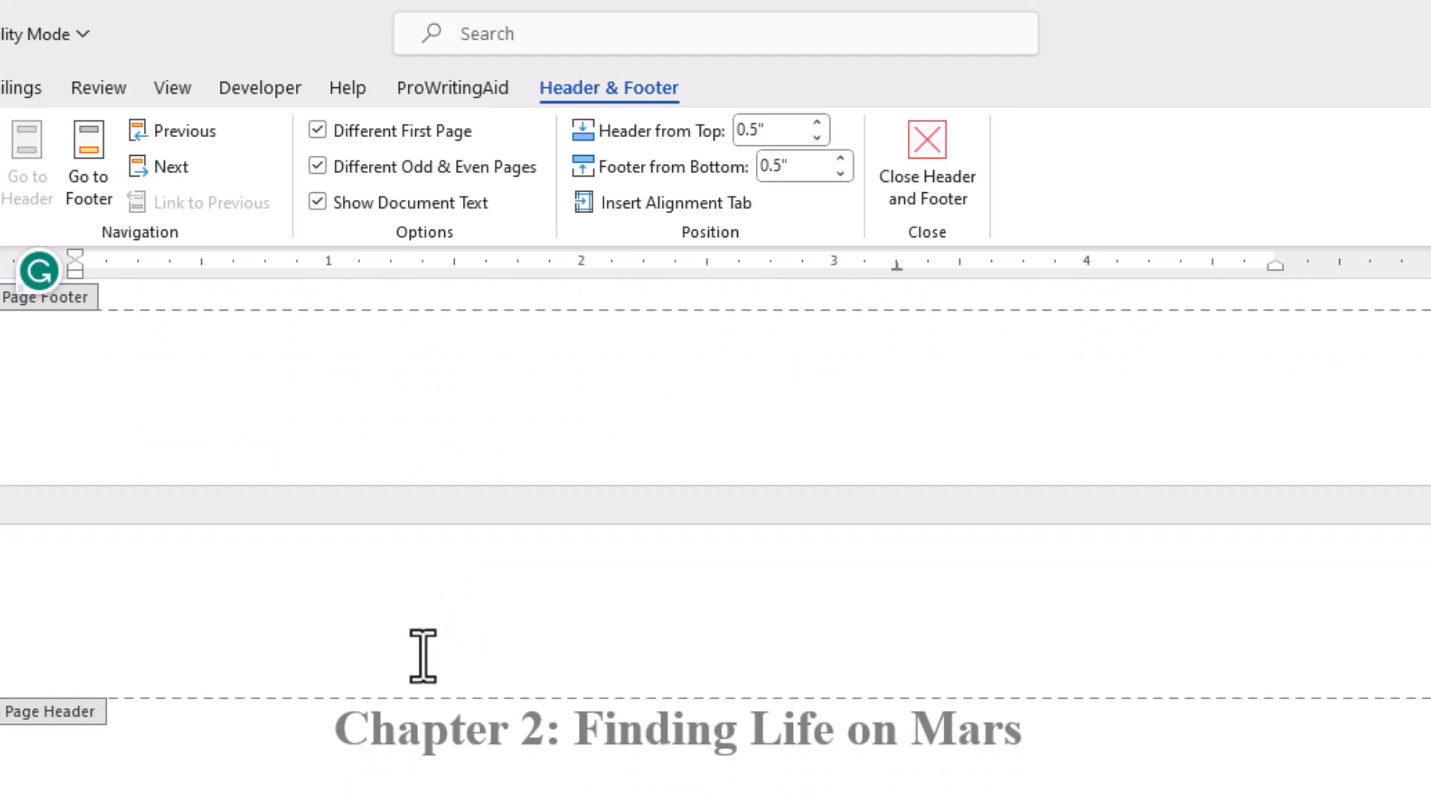
pyautogui.click(427, 663)
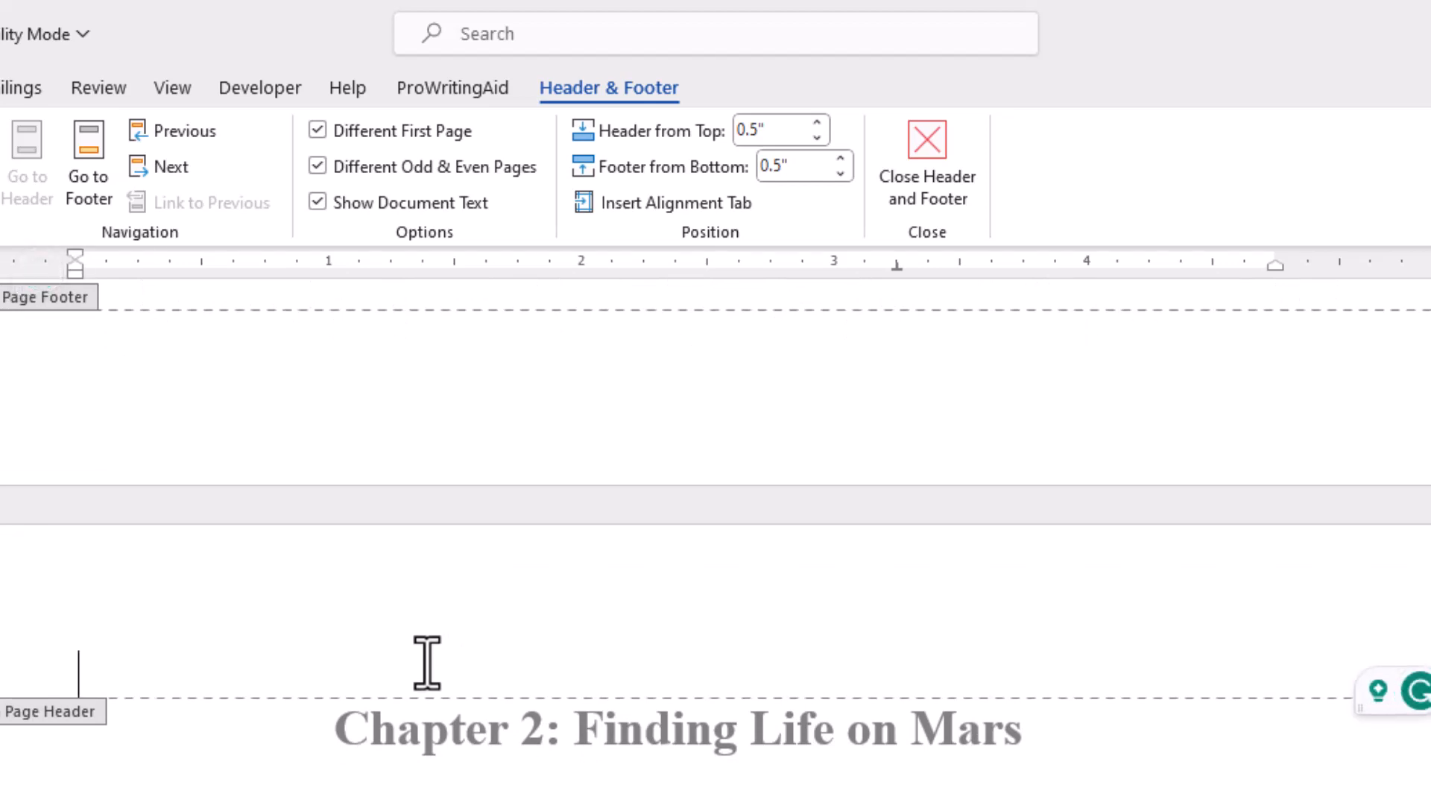
pyautogui.write('The')
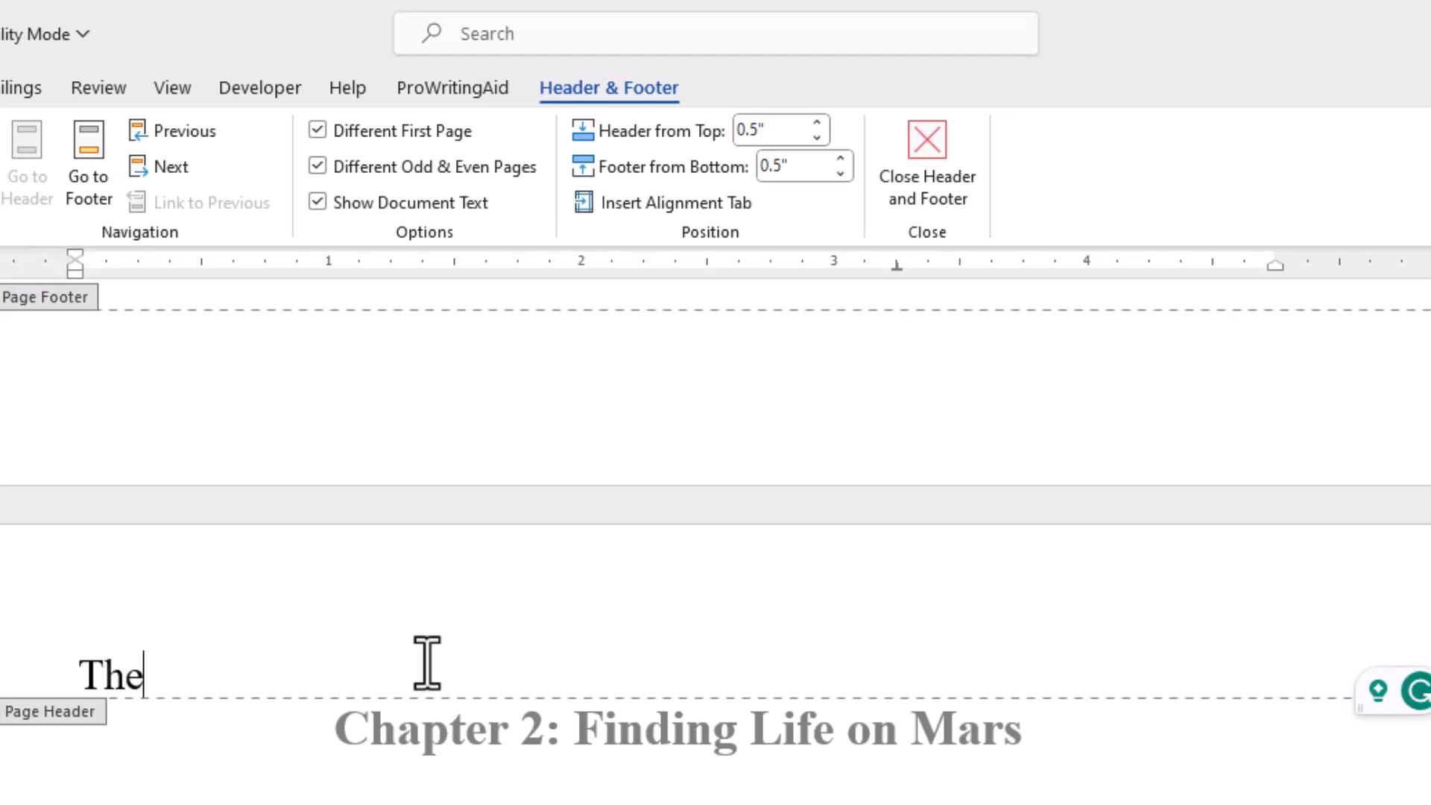
pyautogui.write(' Book Title')
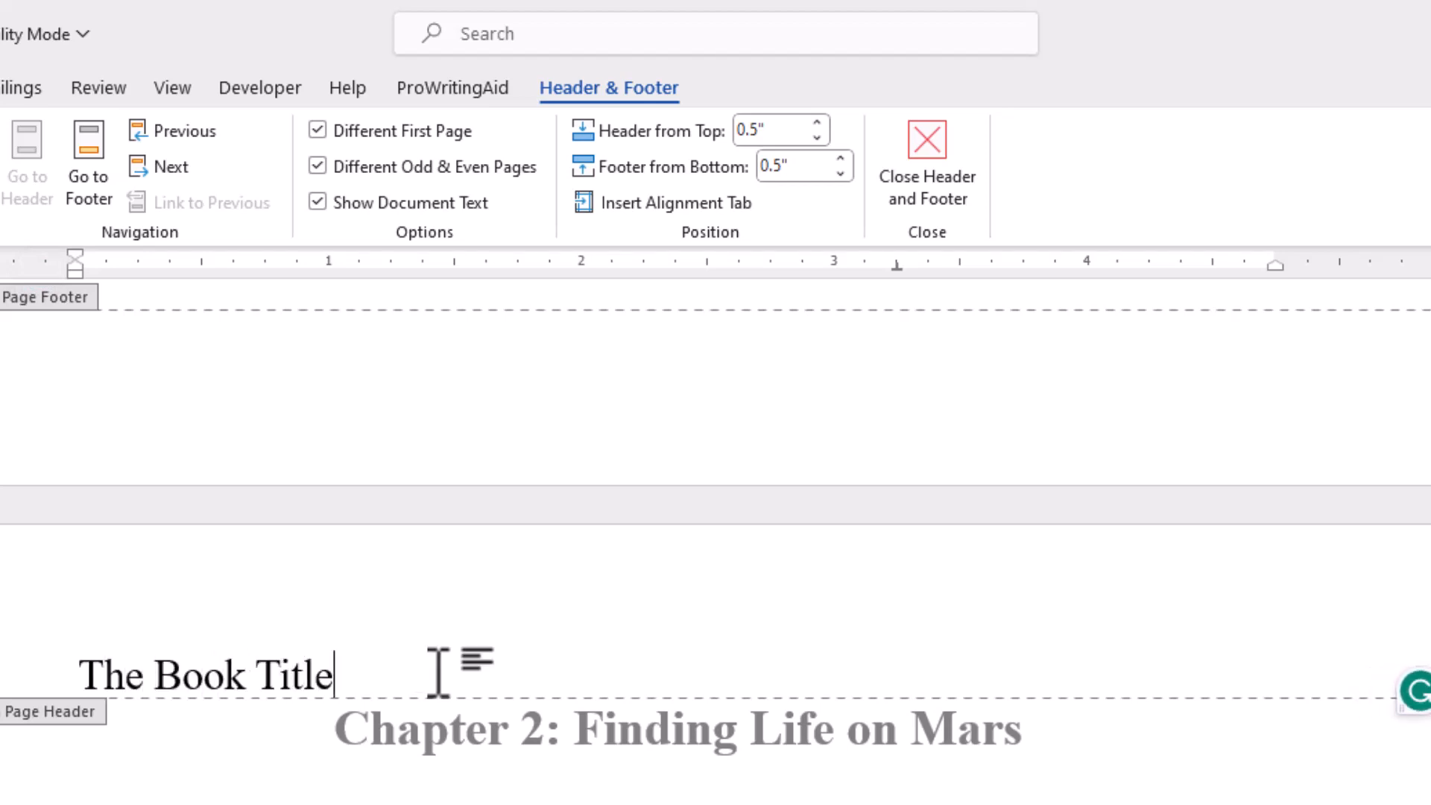
pyautogui.click(595, 200)
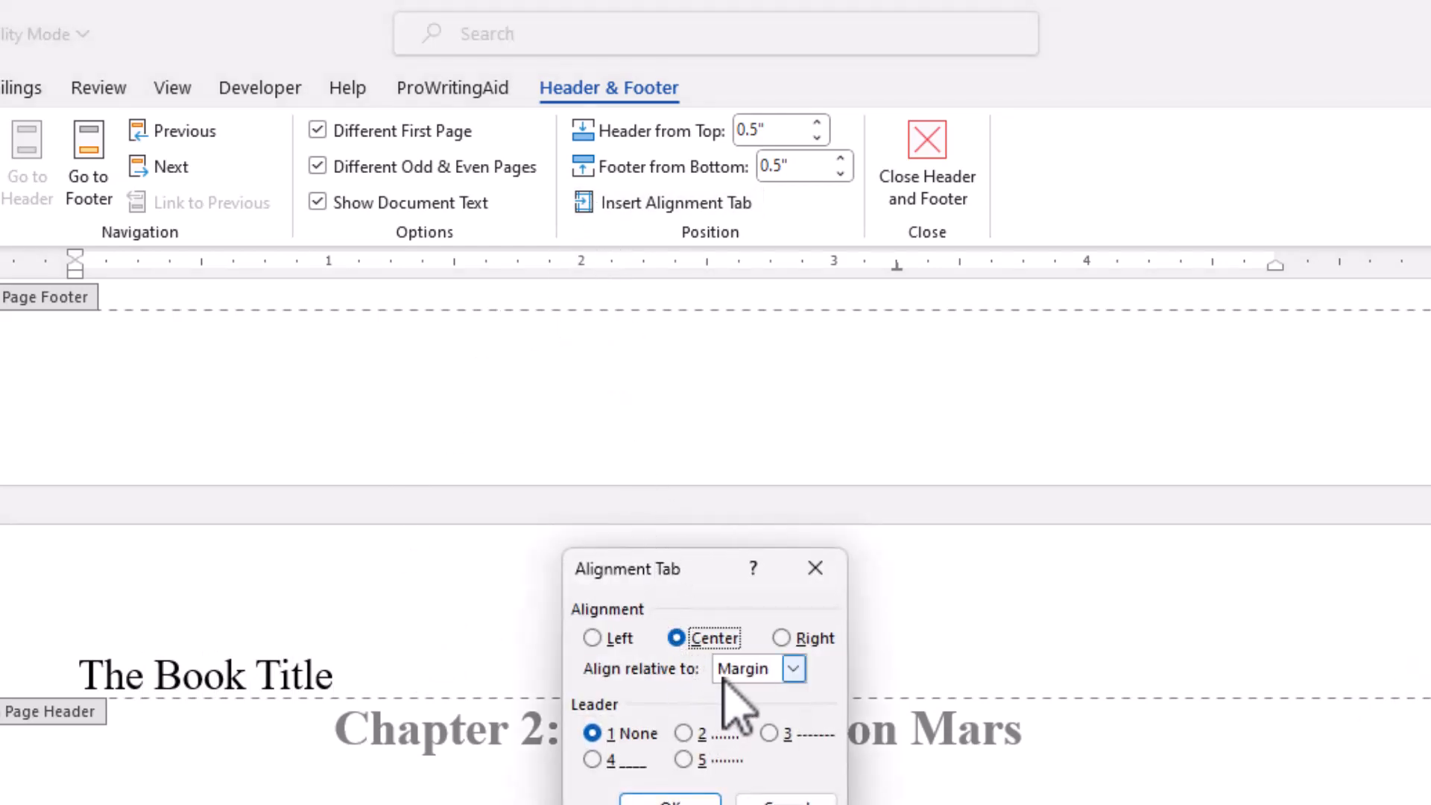
pyautogui.click(781, 638)
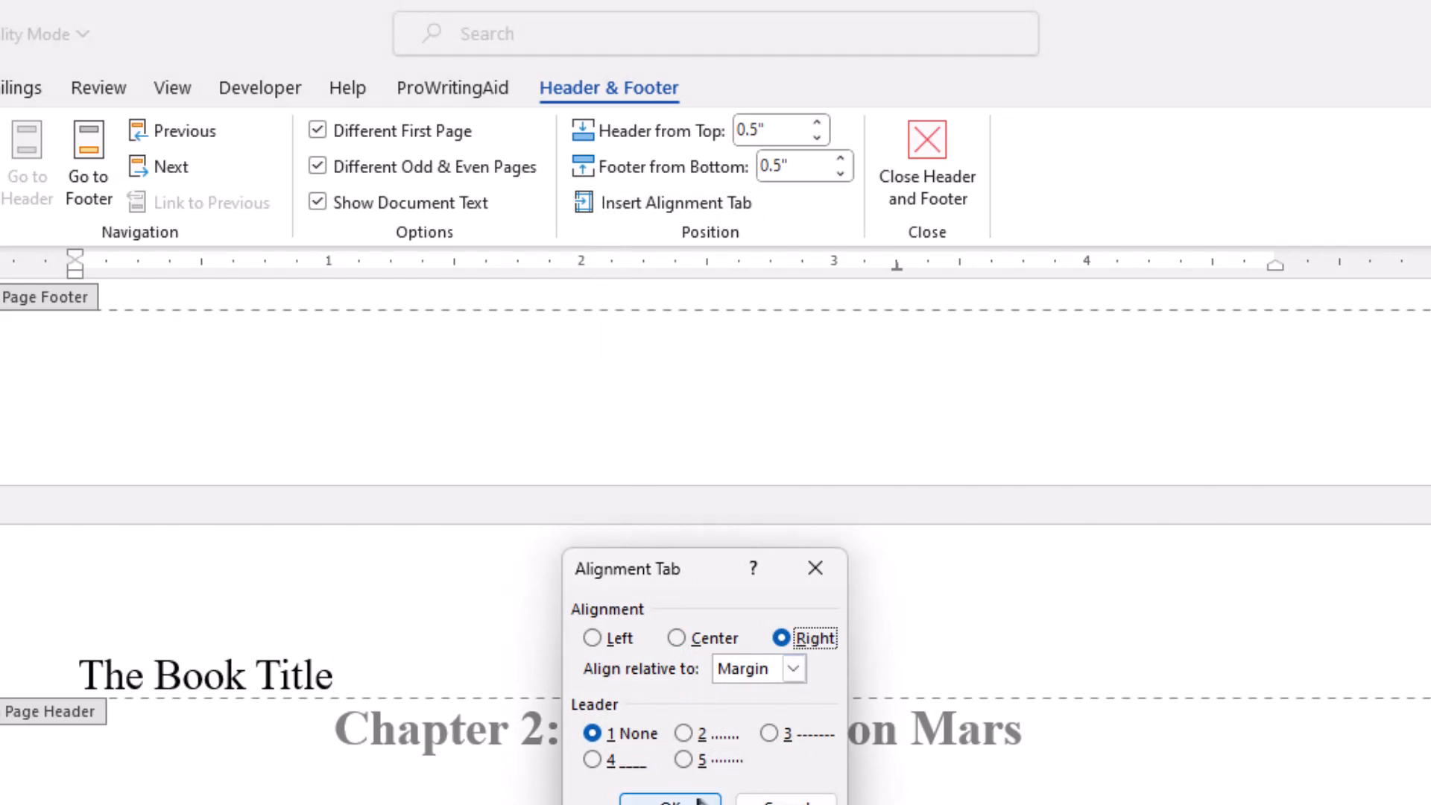
pyautogui.click(670, 801)
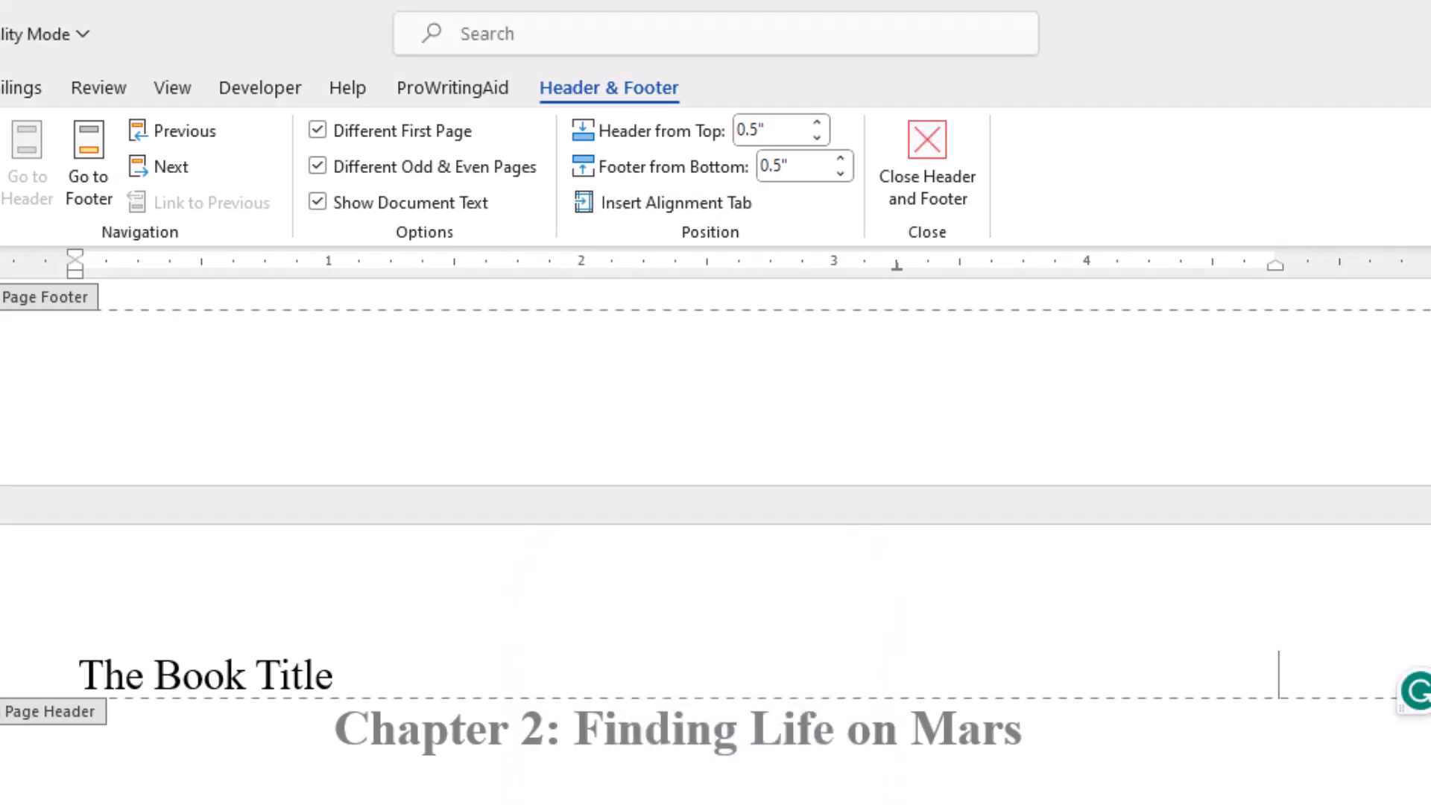
pyautogui.write('Brian ')
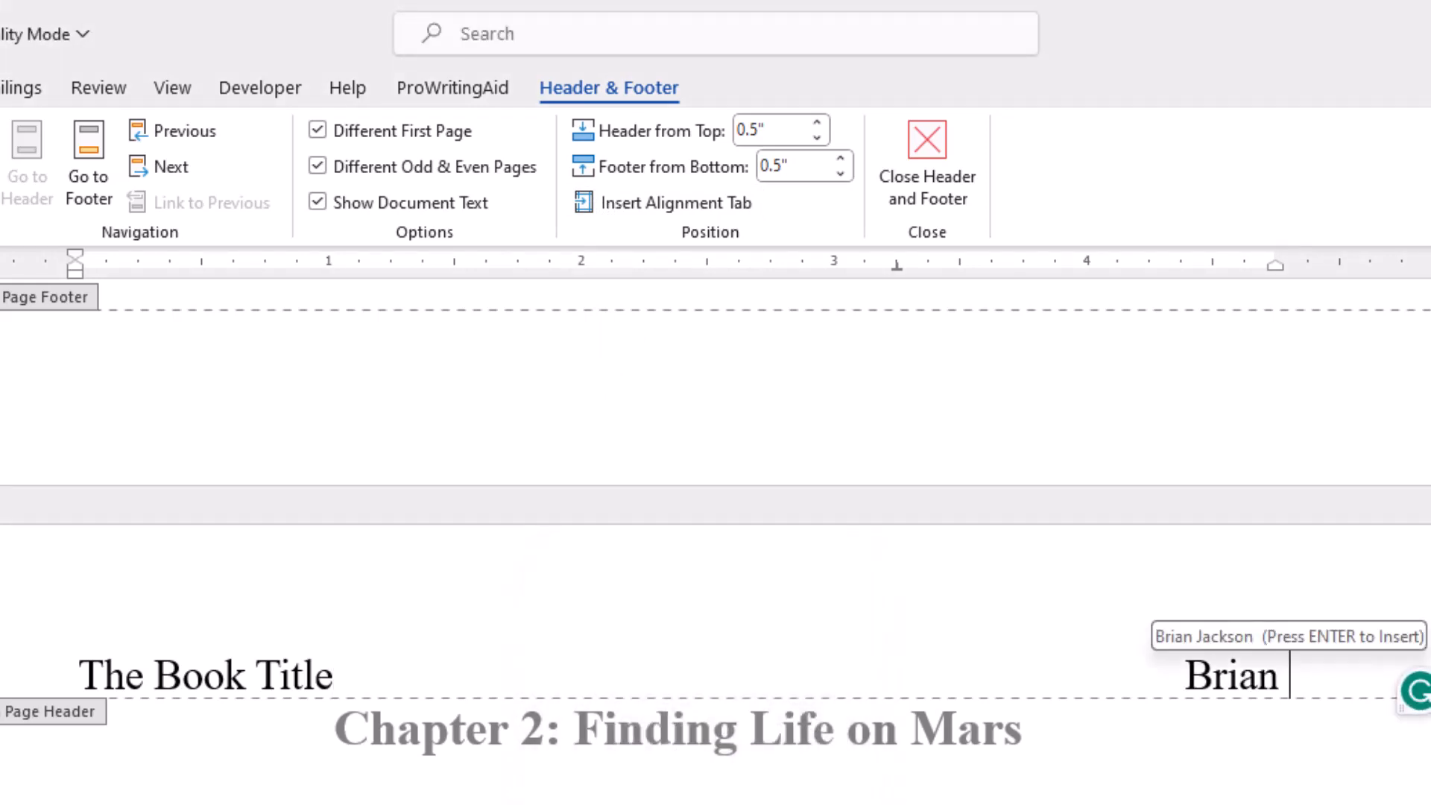
pyautogui.write('Jackson')
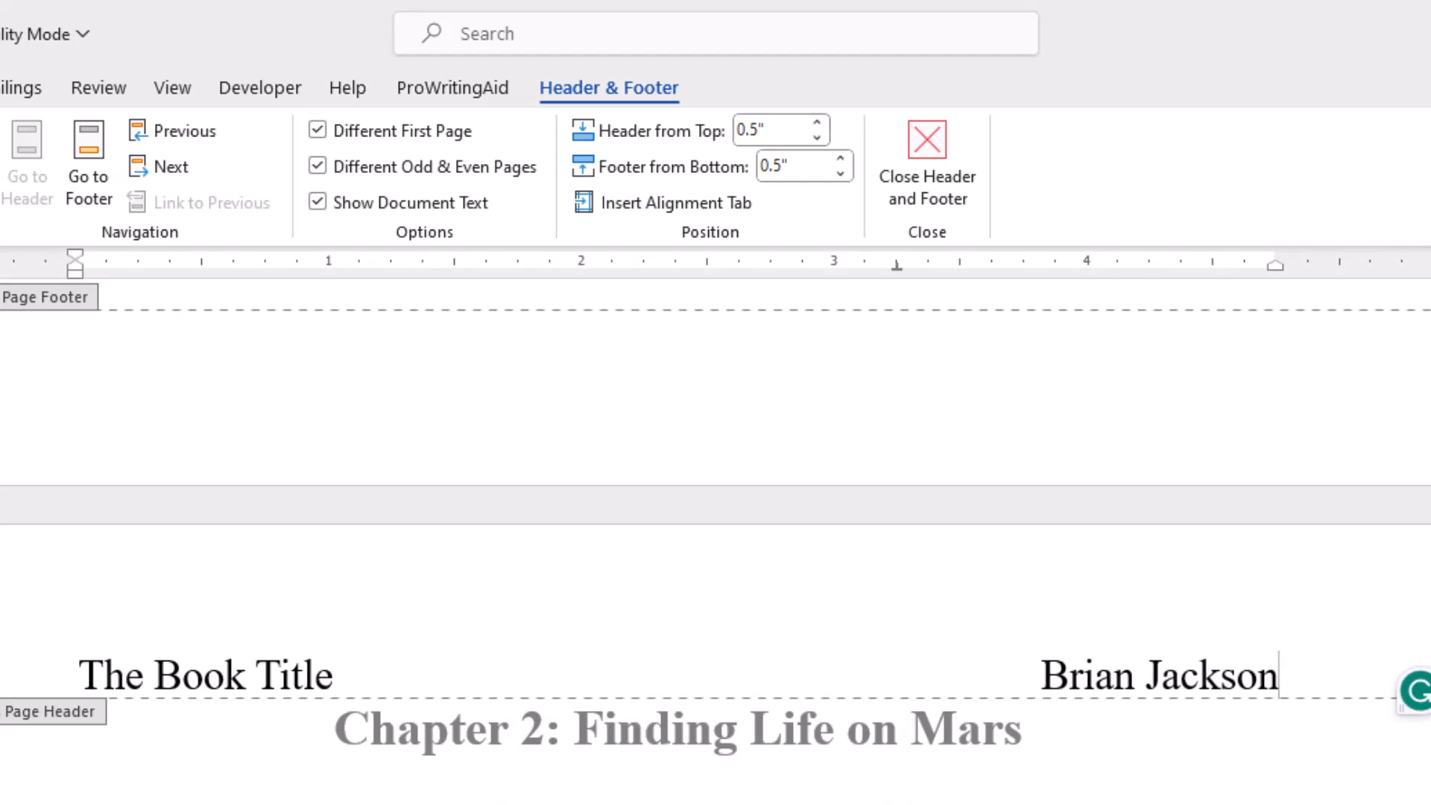
pyautogui.press('Return')
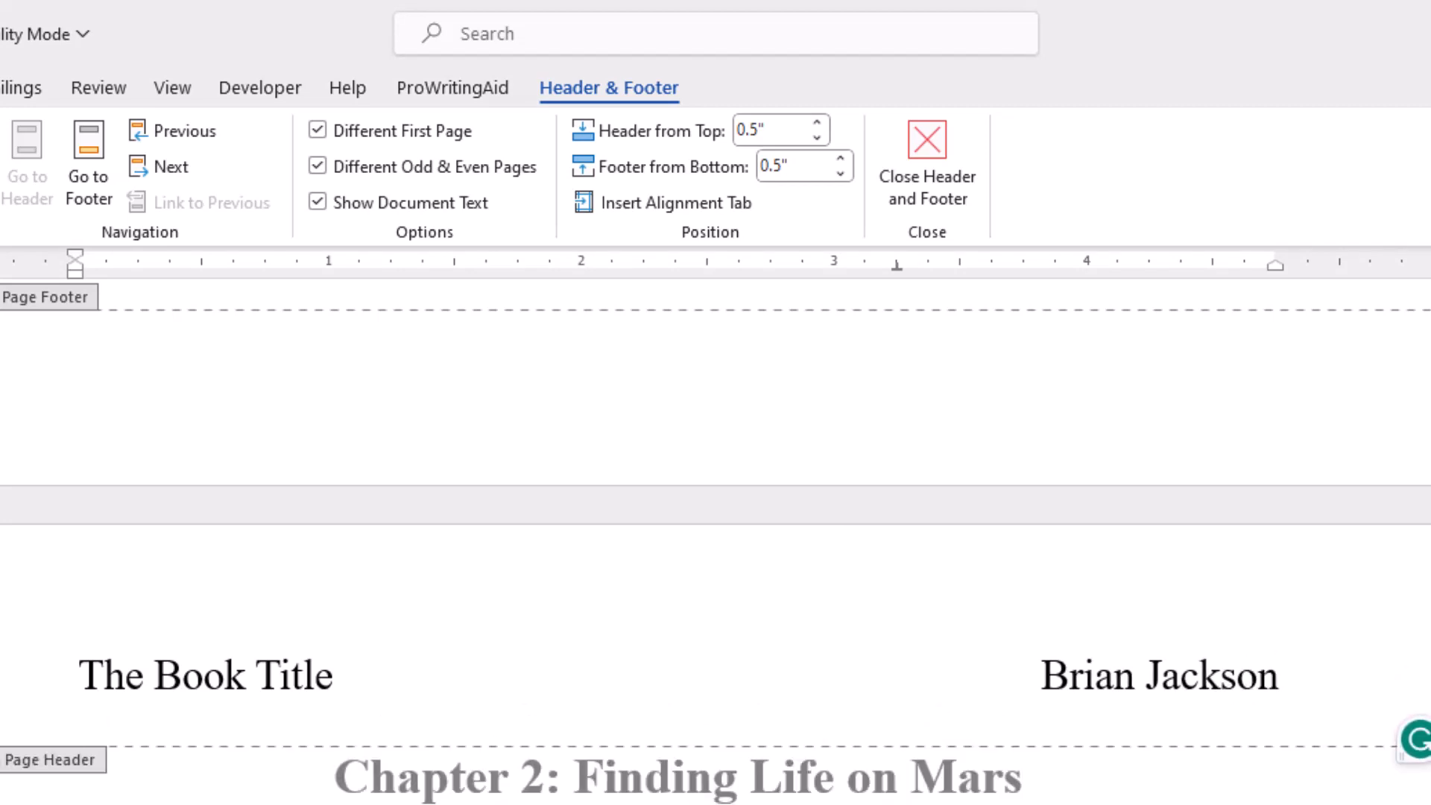
pyautogui.scroll(5, 358, 485)
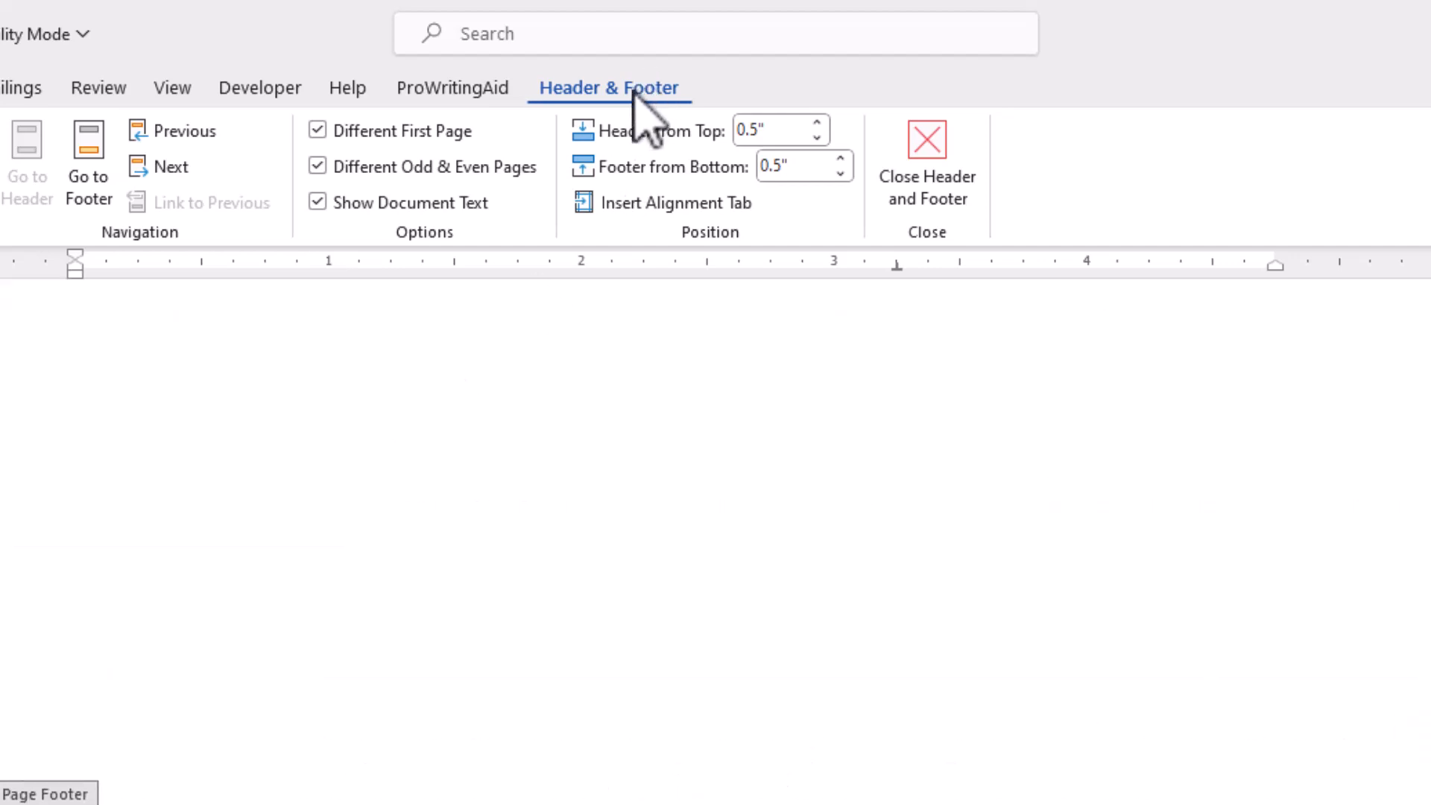
pyautogui.click(924, 166)
# Step: Reopen the headers for editing and delete the author's name, book title and blank line from the first page header
pyautogui.scroll(2, 525, 387)
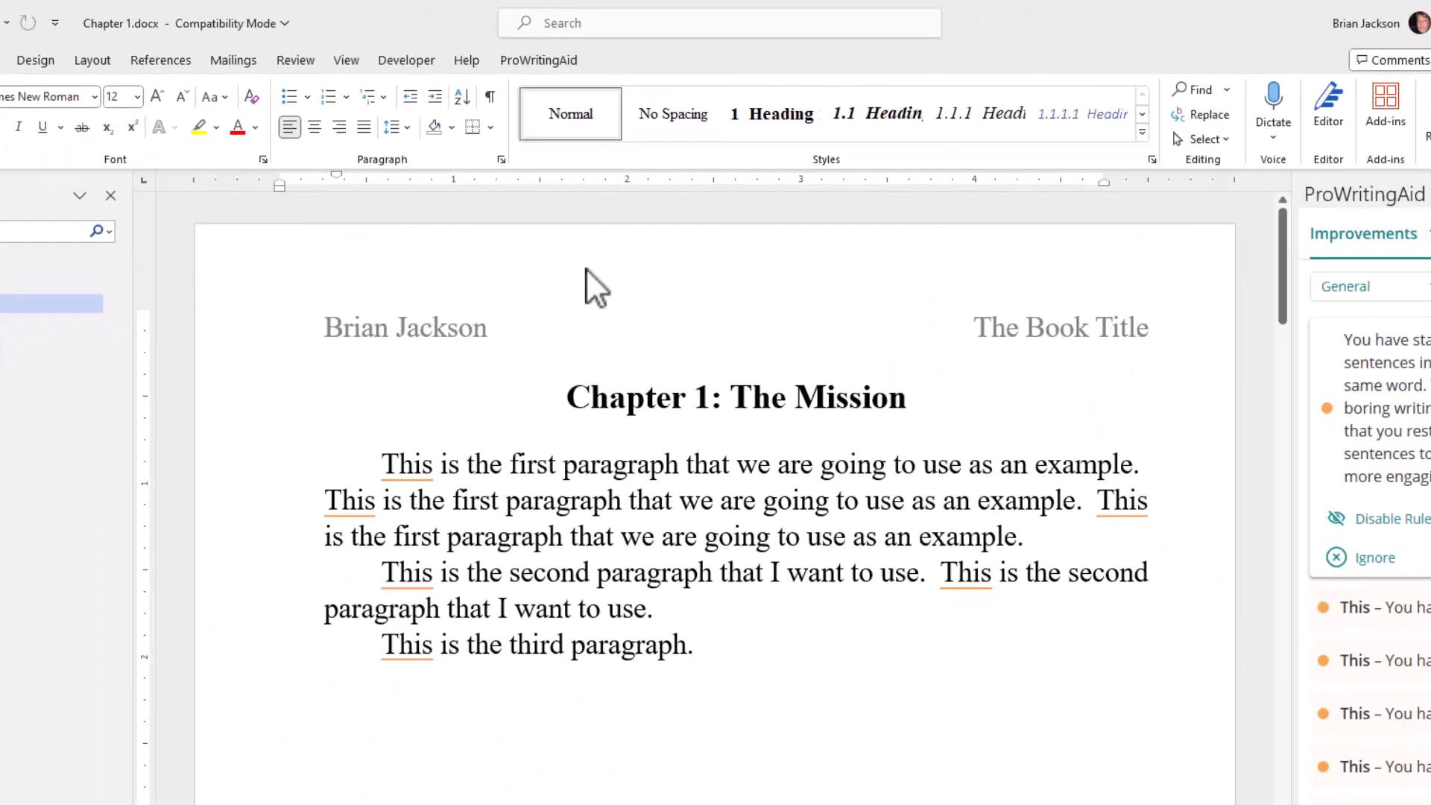
pyautogui.scroll(-10, 568, 246)
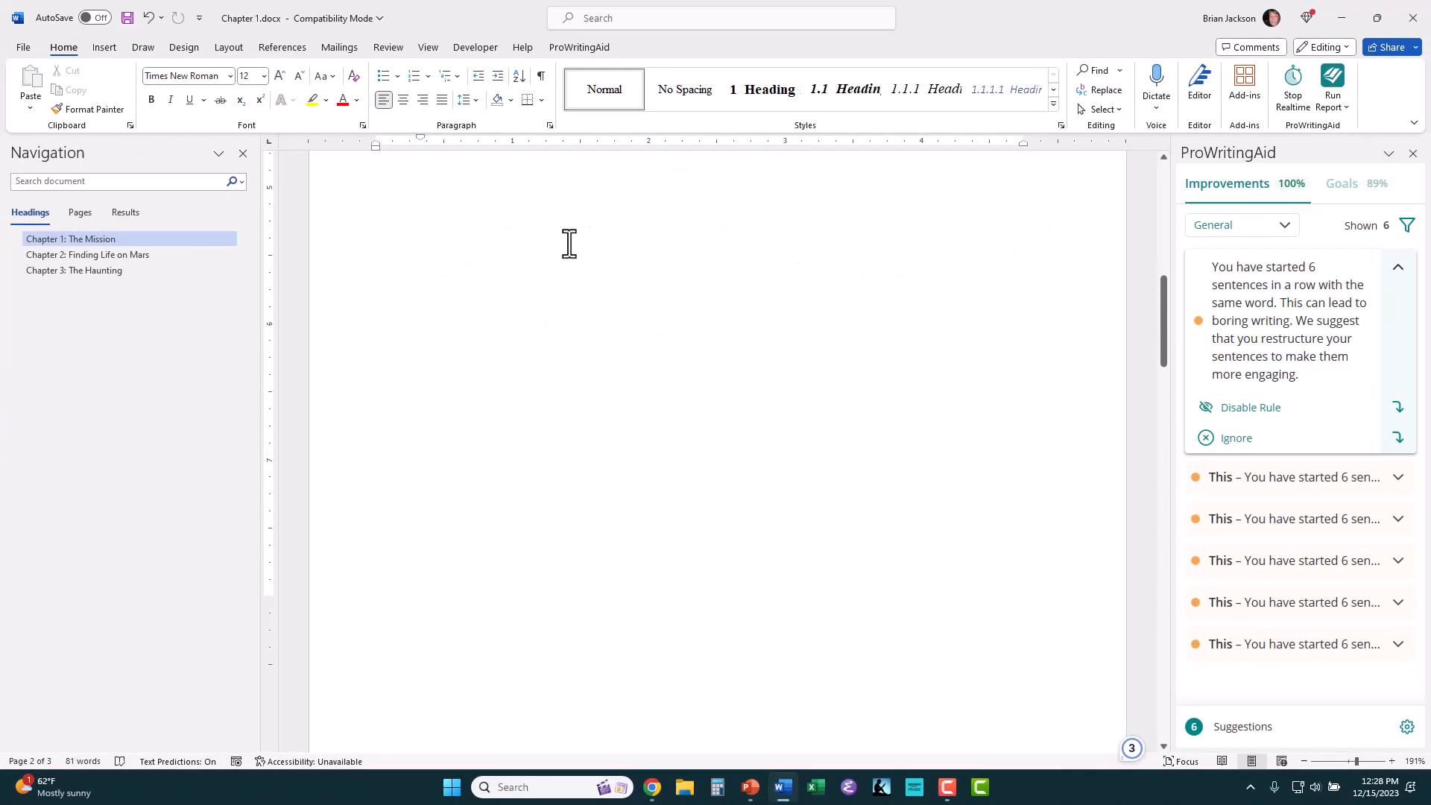
pyautogui.scroll(-20, 567, 246)
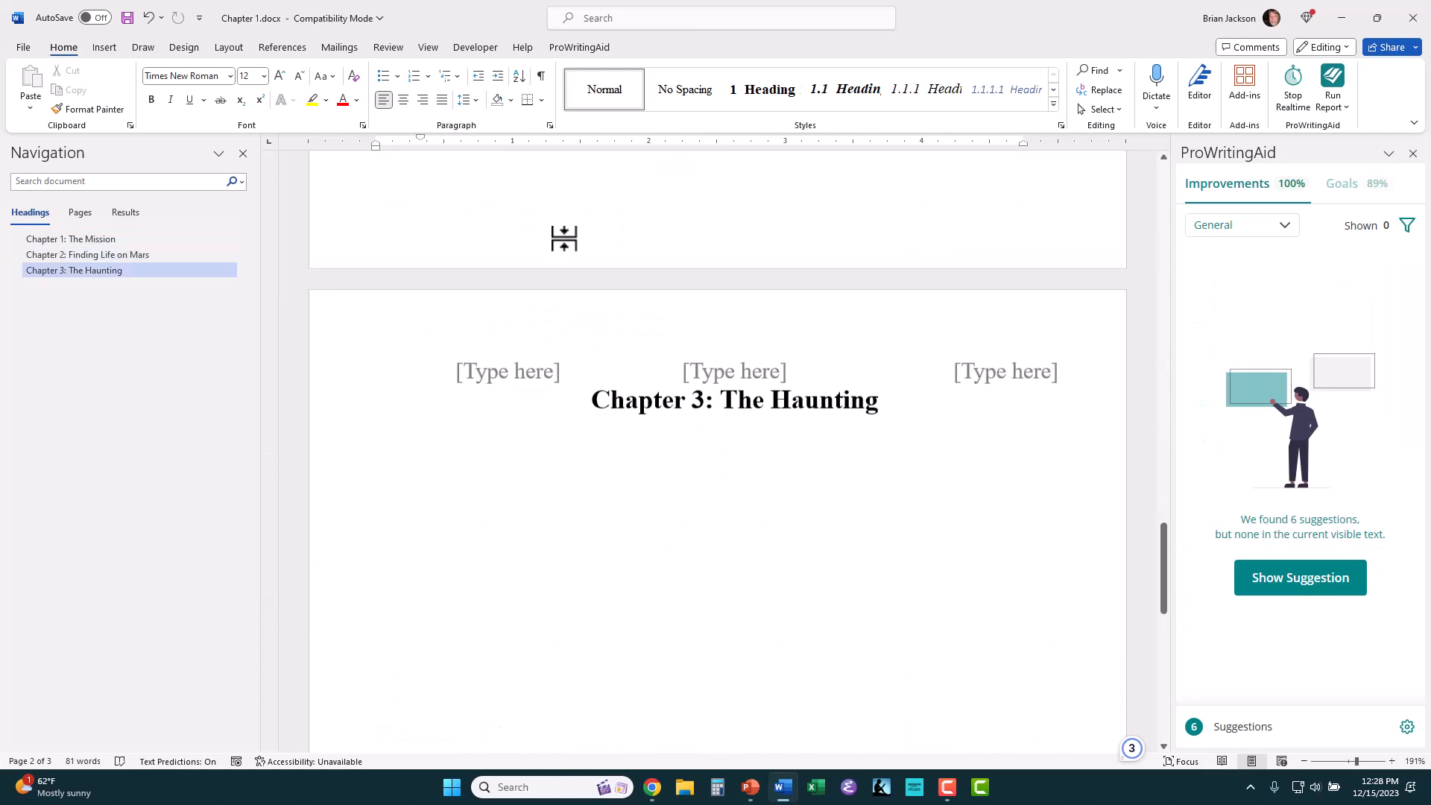
pyautogui.scroll(20, 564, 239)
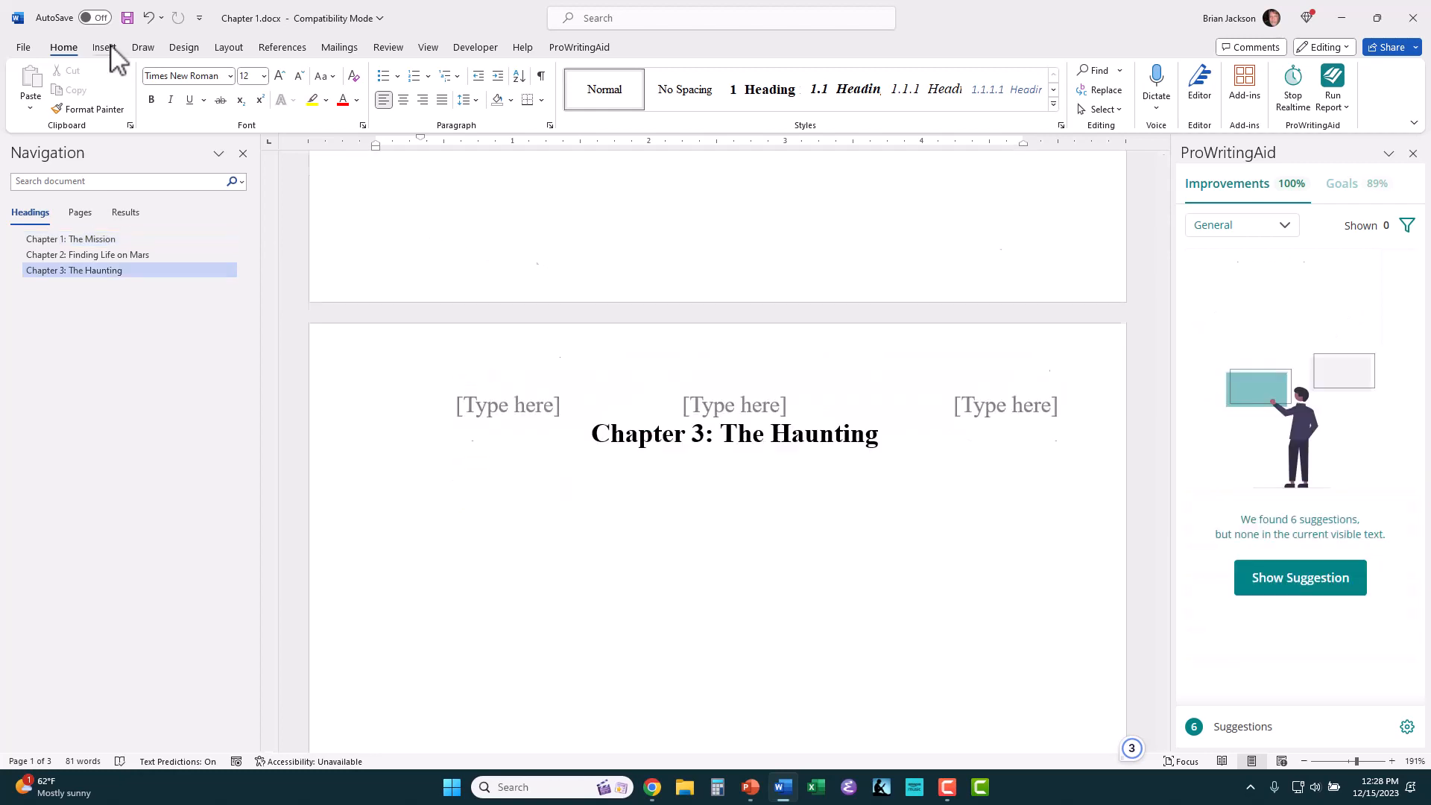
pyautogui.click(111, 49)
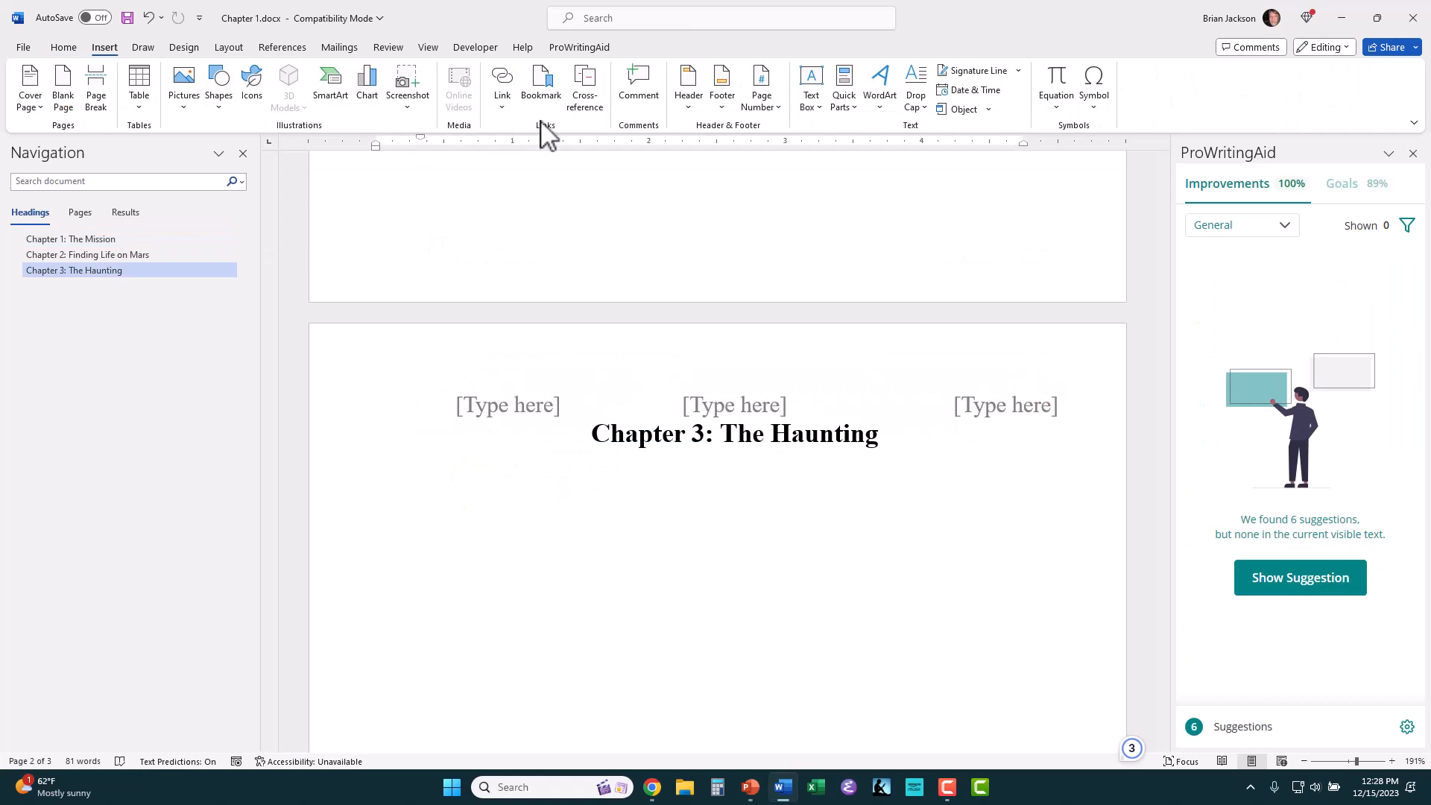
pyautogui.click(690, 104)
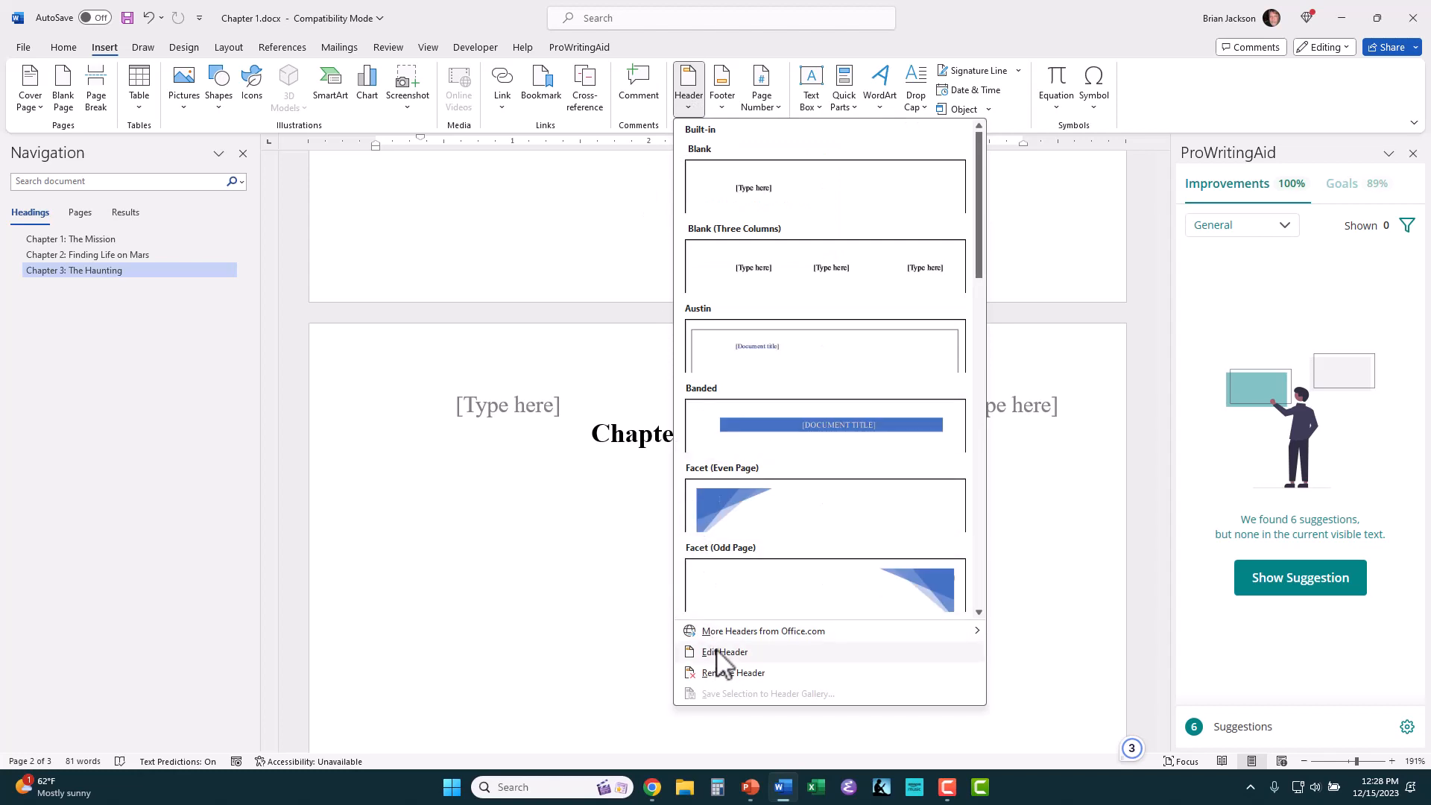
pyautogui.click(717, 652)
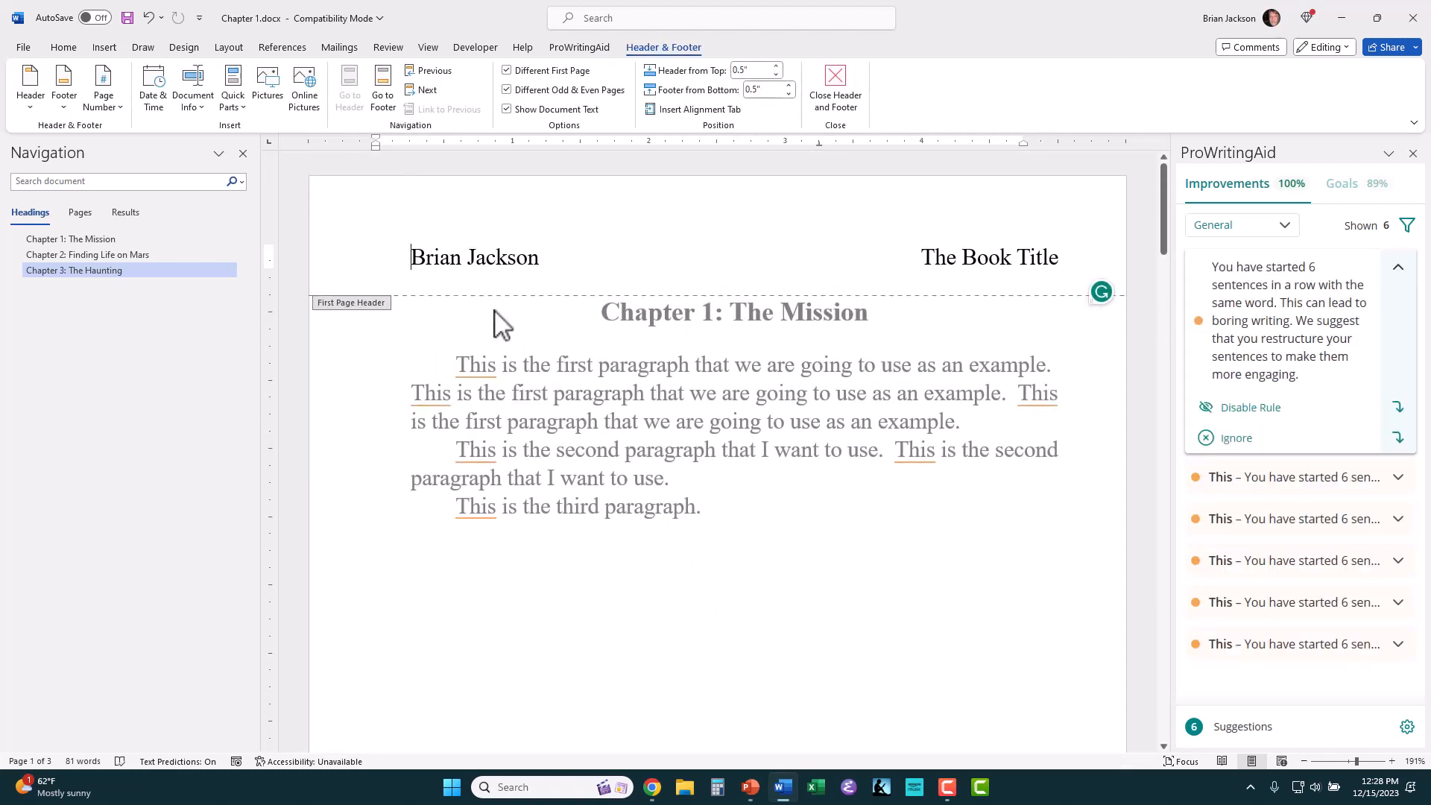
pyautogui.press('Delete')
pyautogui.press('Delete')
pyautogui.press('Delete')
pyautogui.press('Delete')
pyautogui.press('Delete')
pyautogui.press('Delete')
pyautogui.press('Delete')
pyautogui.press('Delete')
pyautogui.press('Delete')
pyautogui.press('Delete')
pyautogui.press('Delete')
pyautogui.press('Delete')
pyautogui.press('Delete')
pyautogui.press('Delete')
pyautogui.press('Delete')
pyautogui.press('Delete')
pyautogui.press('Delete')
pyautogui.press('Delete')
pyautogui.press('Delete')
pyautogui.press('Delete')
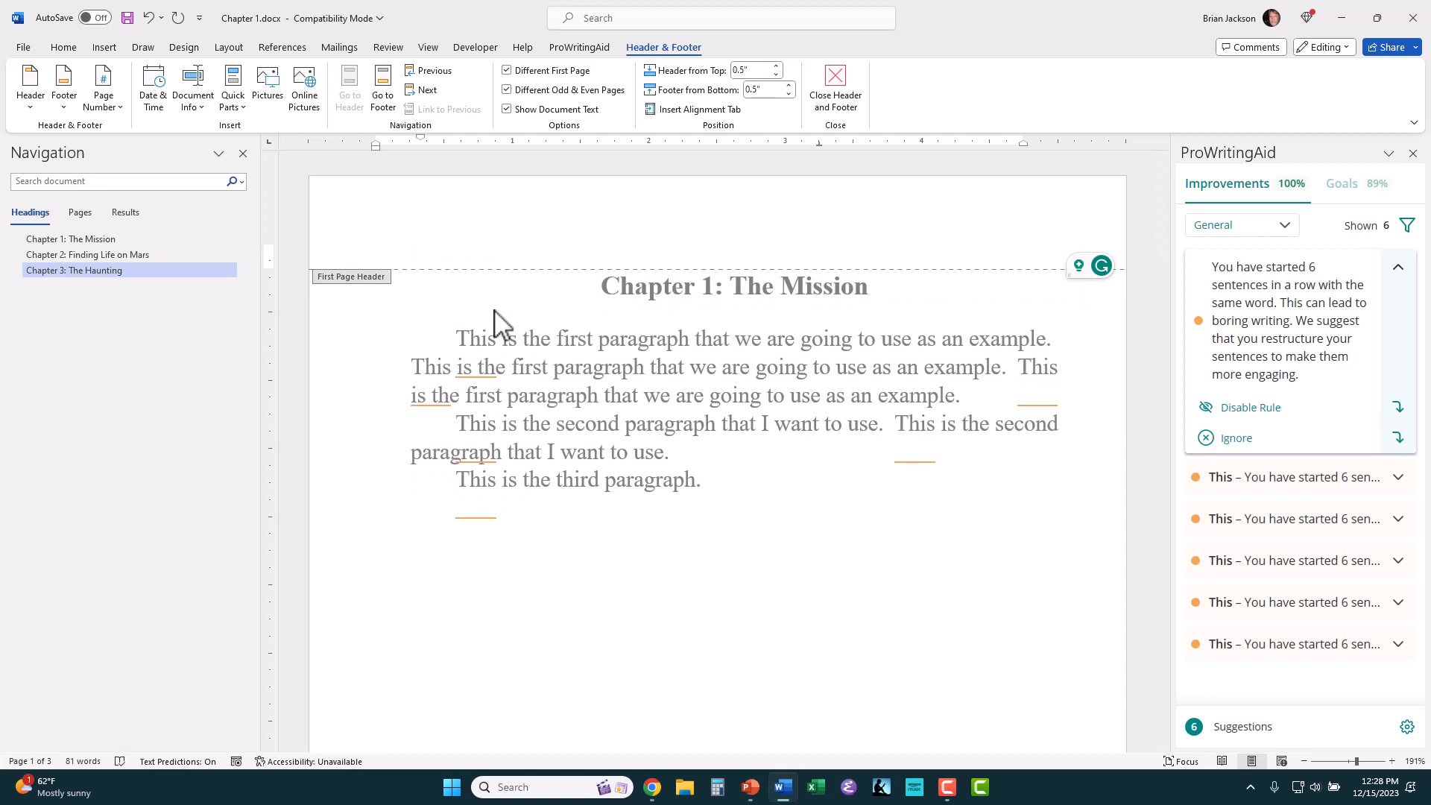
# Step: Replace the first placeholder of the odd page header above Chapter 3 with the author's name, removing its indent
pyautogui.scroll(-15, 493, 309)
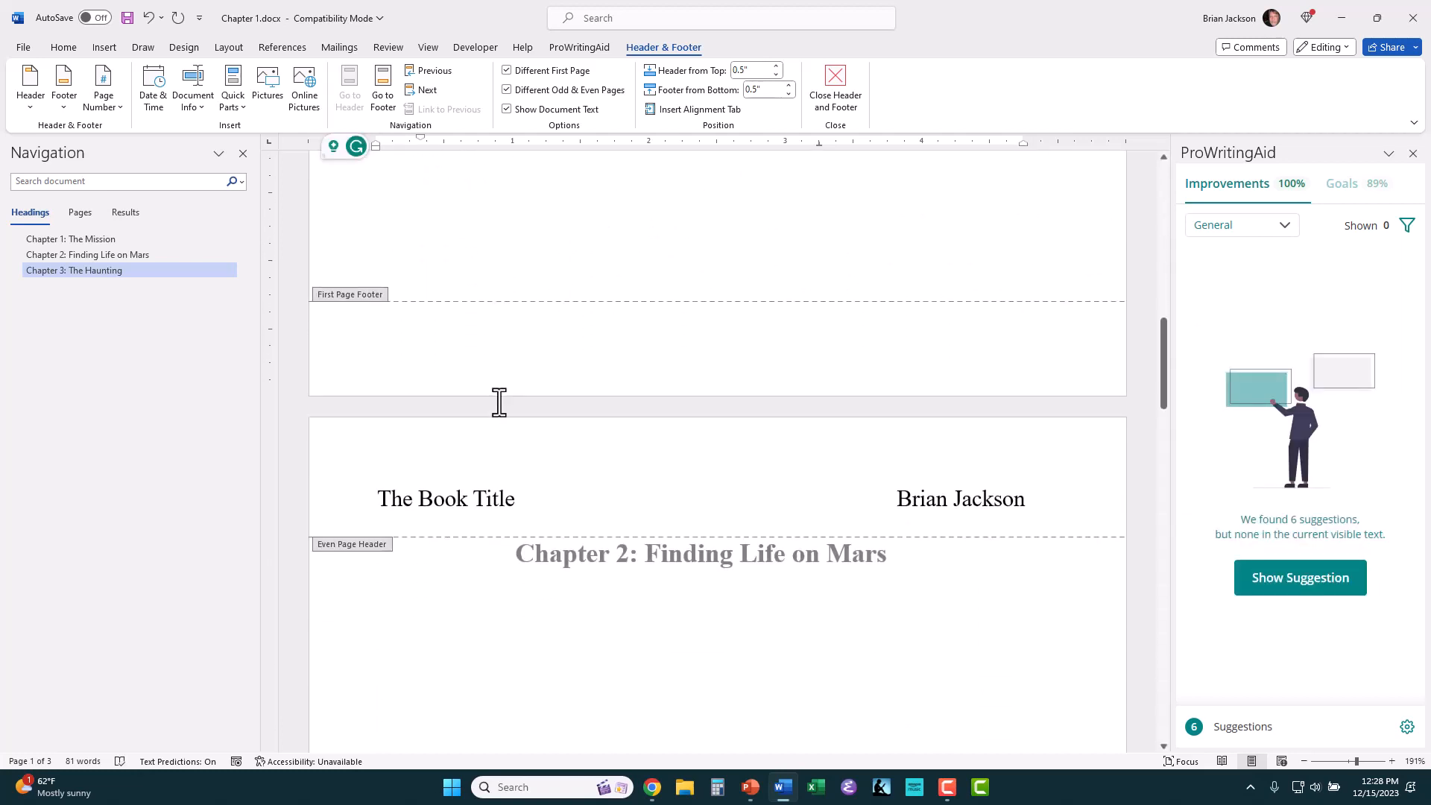
pyautogui.scroll(-2, 497, 447)
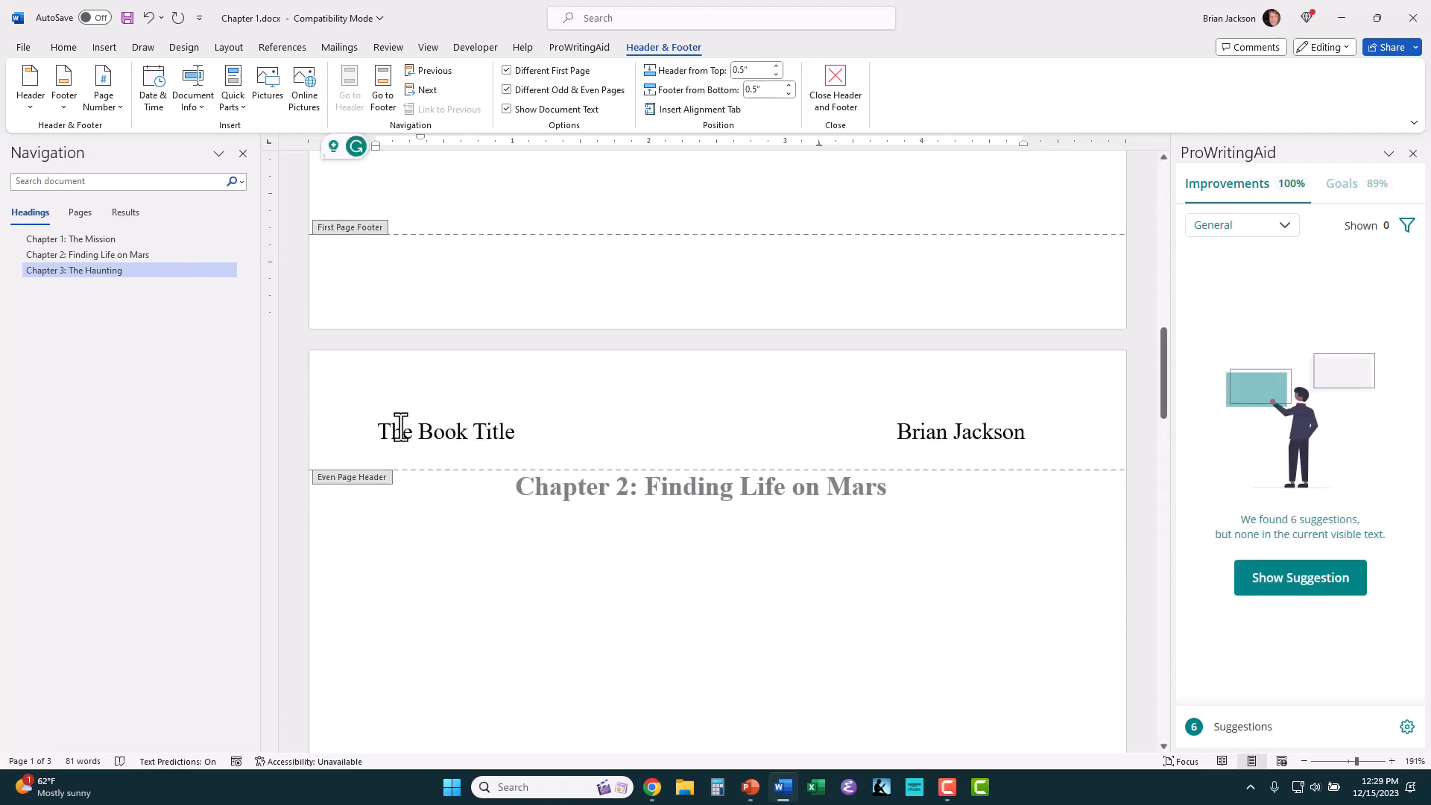
pyautogui.scroll(-2, 813, 422)
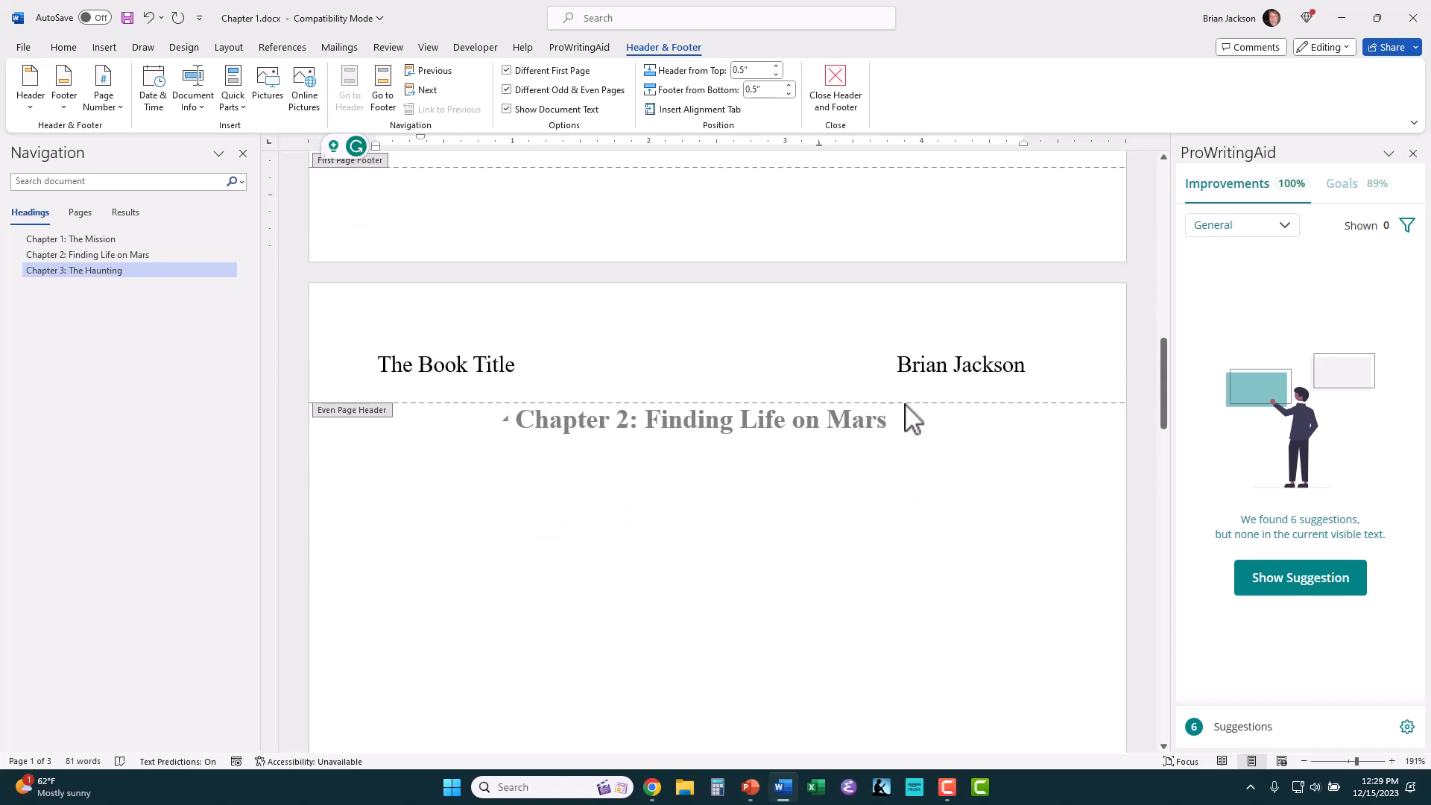
pyautogui.scroll(-12, 974, 390)
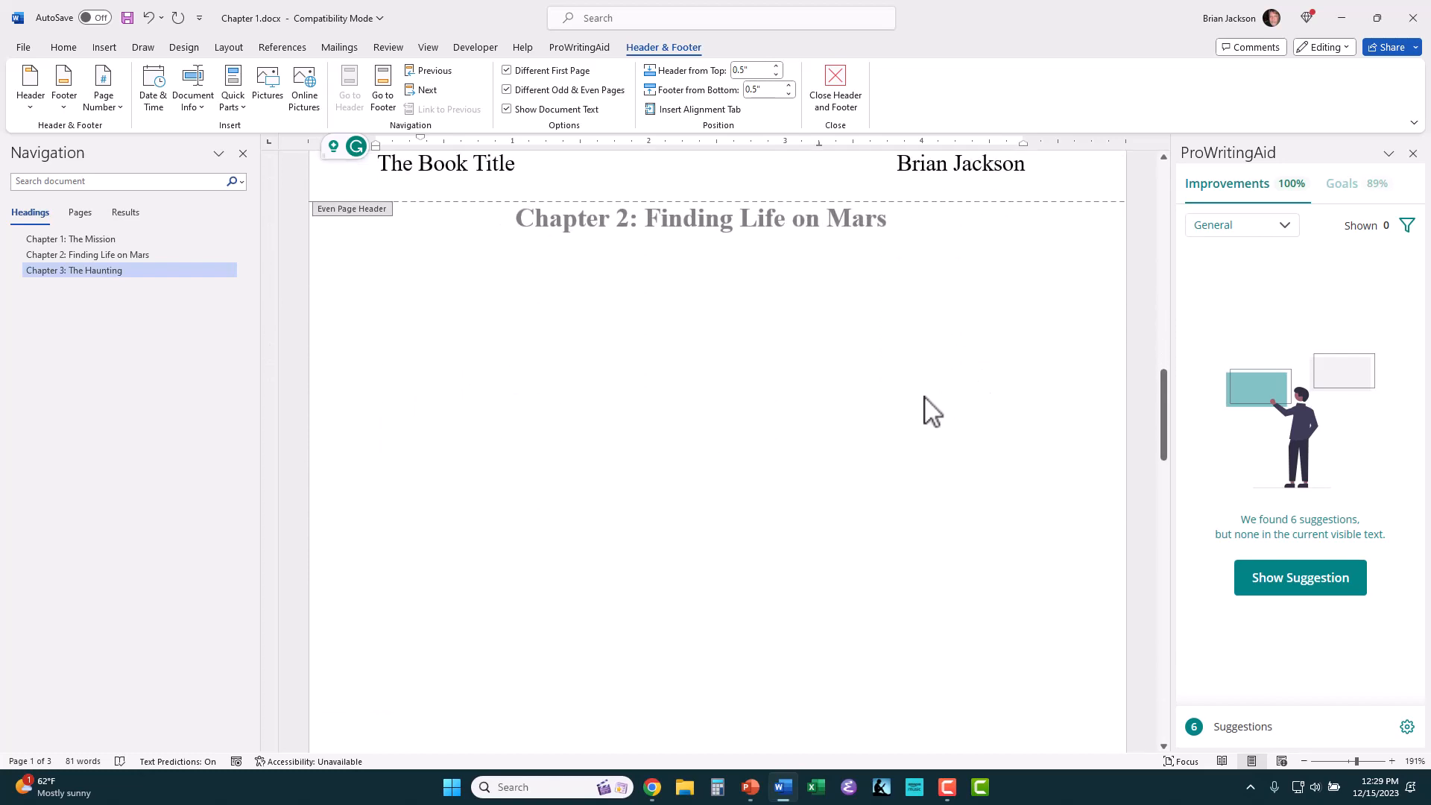
pyautogui.scroll(-1, 798, 443)
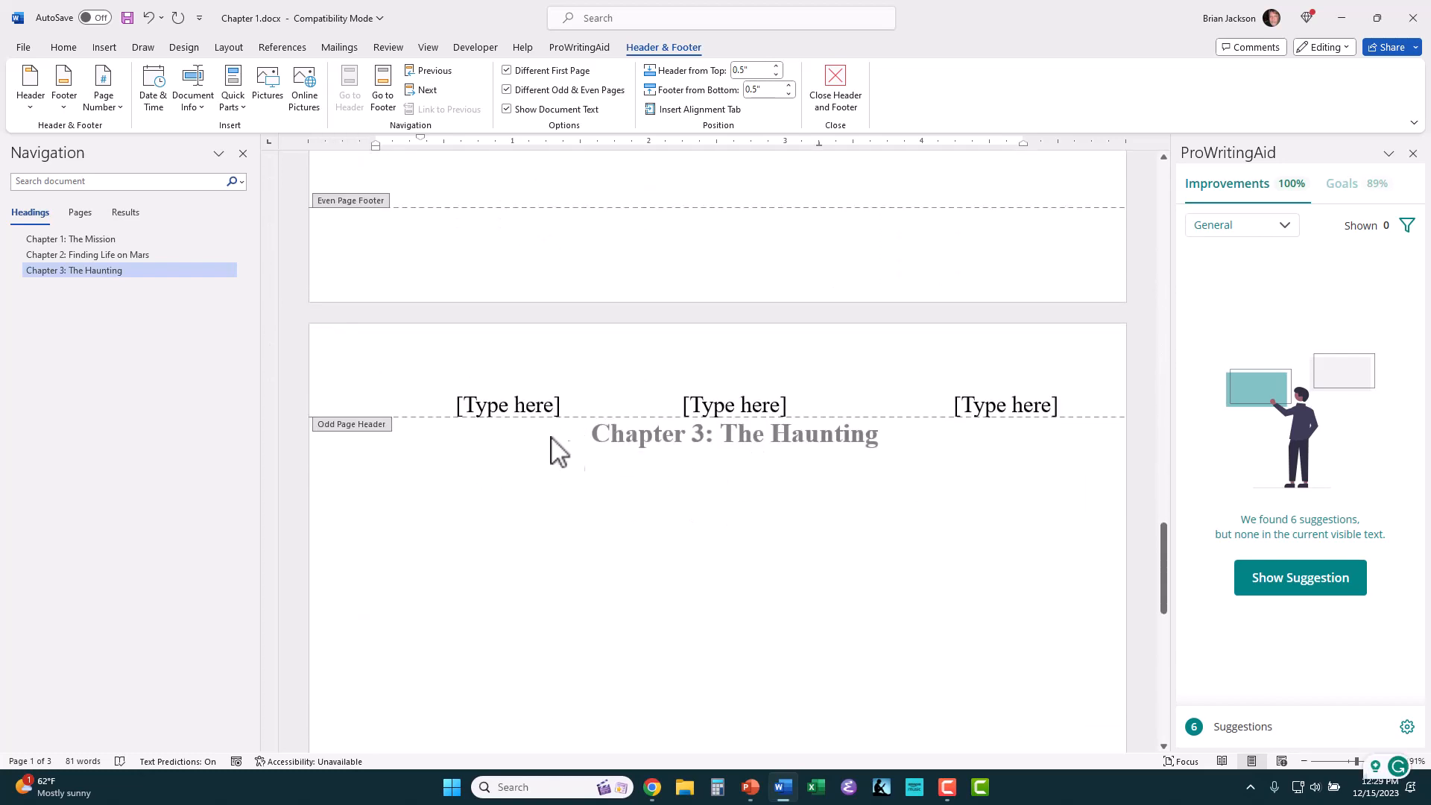
pyautogui.click(525, 407)
pyautogui.press('BackSpace')
pyautogui.press('BackSpace')
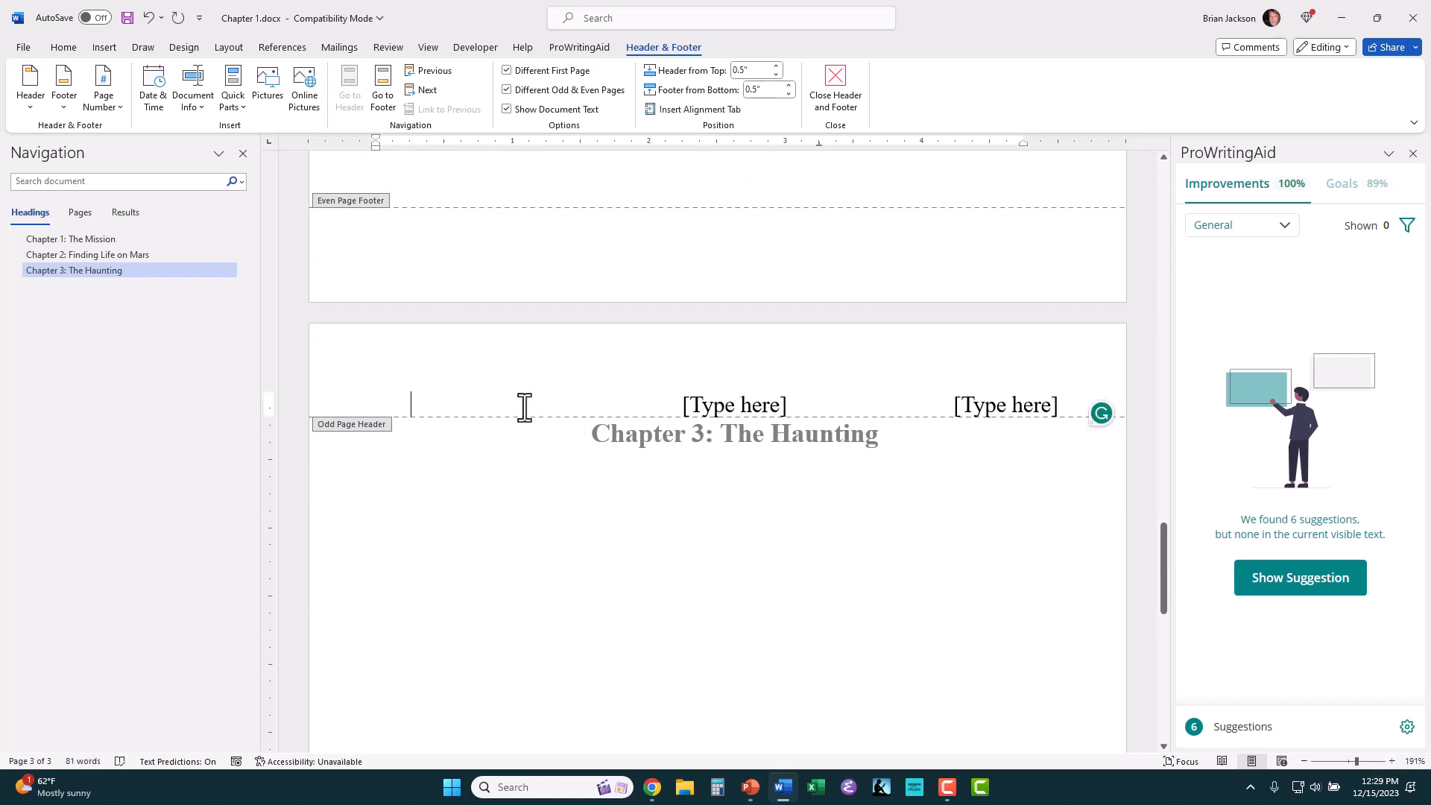
pyautogui.write('Brian Jackson')
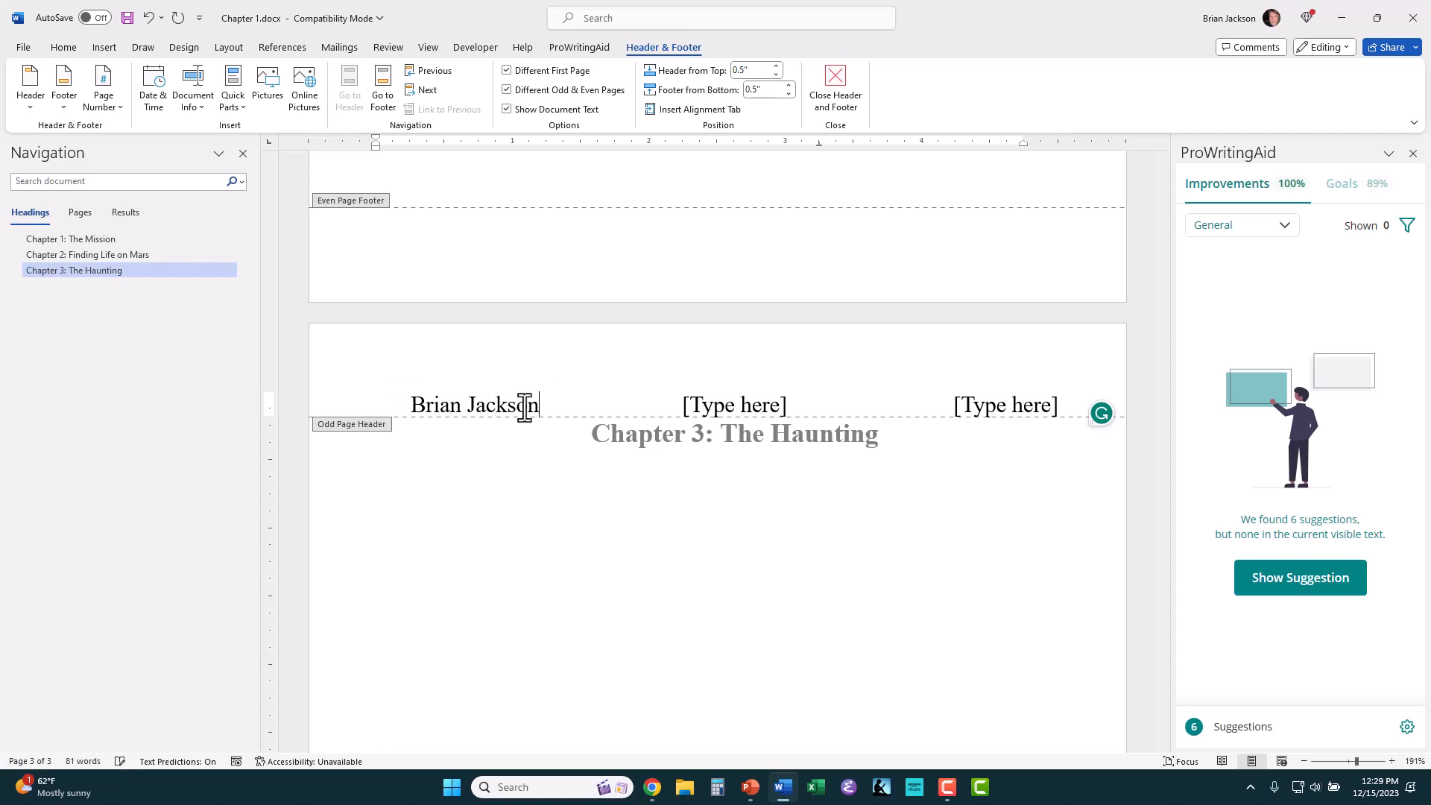
# Step: Delete the odd page header's middle placeholder, replace the last one with "The Book Title" and add a blank line below
pyautogui.click(721, 405)
pyautogui.press('BackSpace')
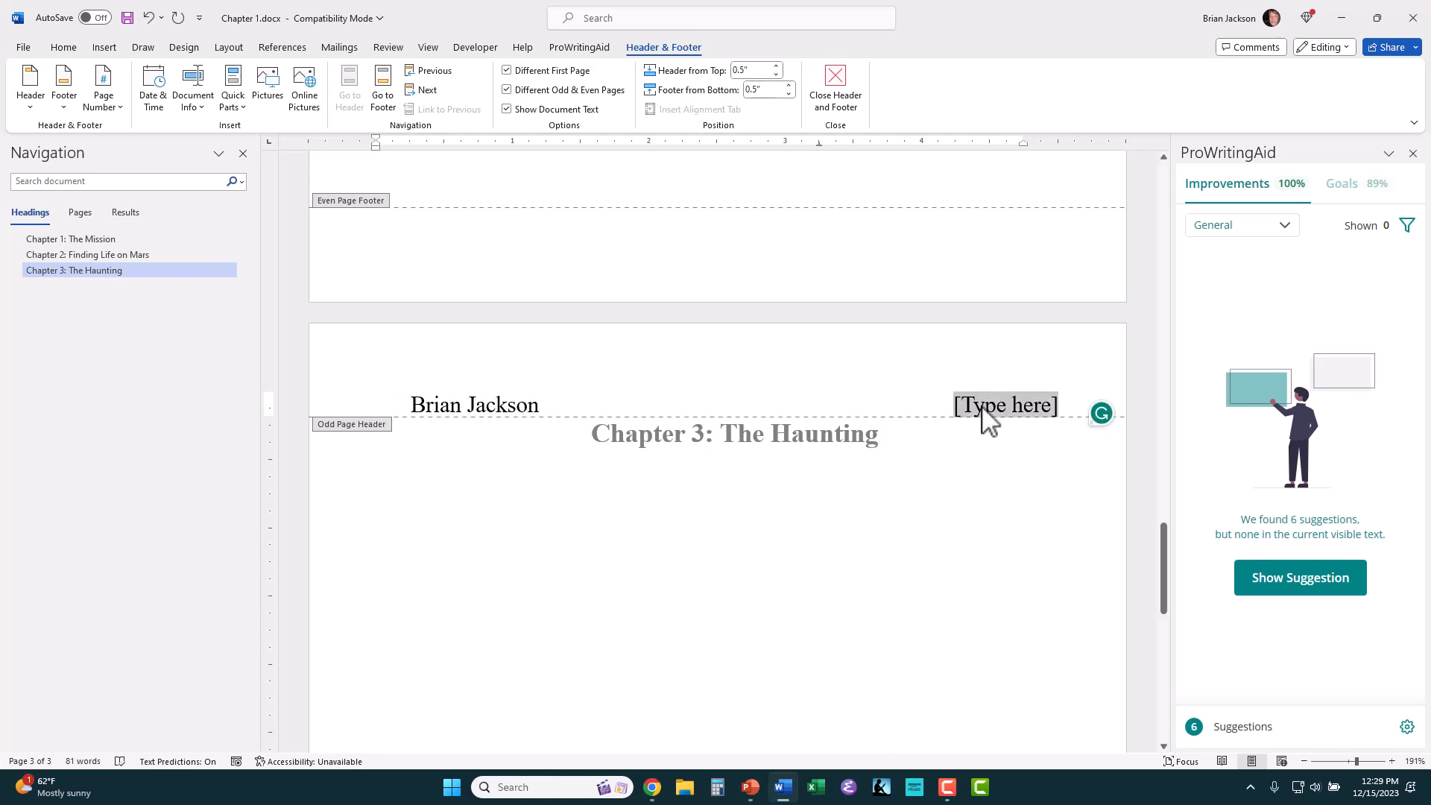
pyautogui.click(983, 407)
pyautogui.write('The B')
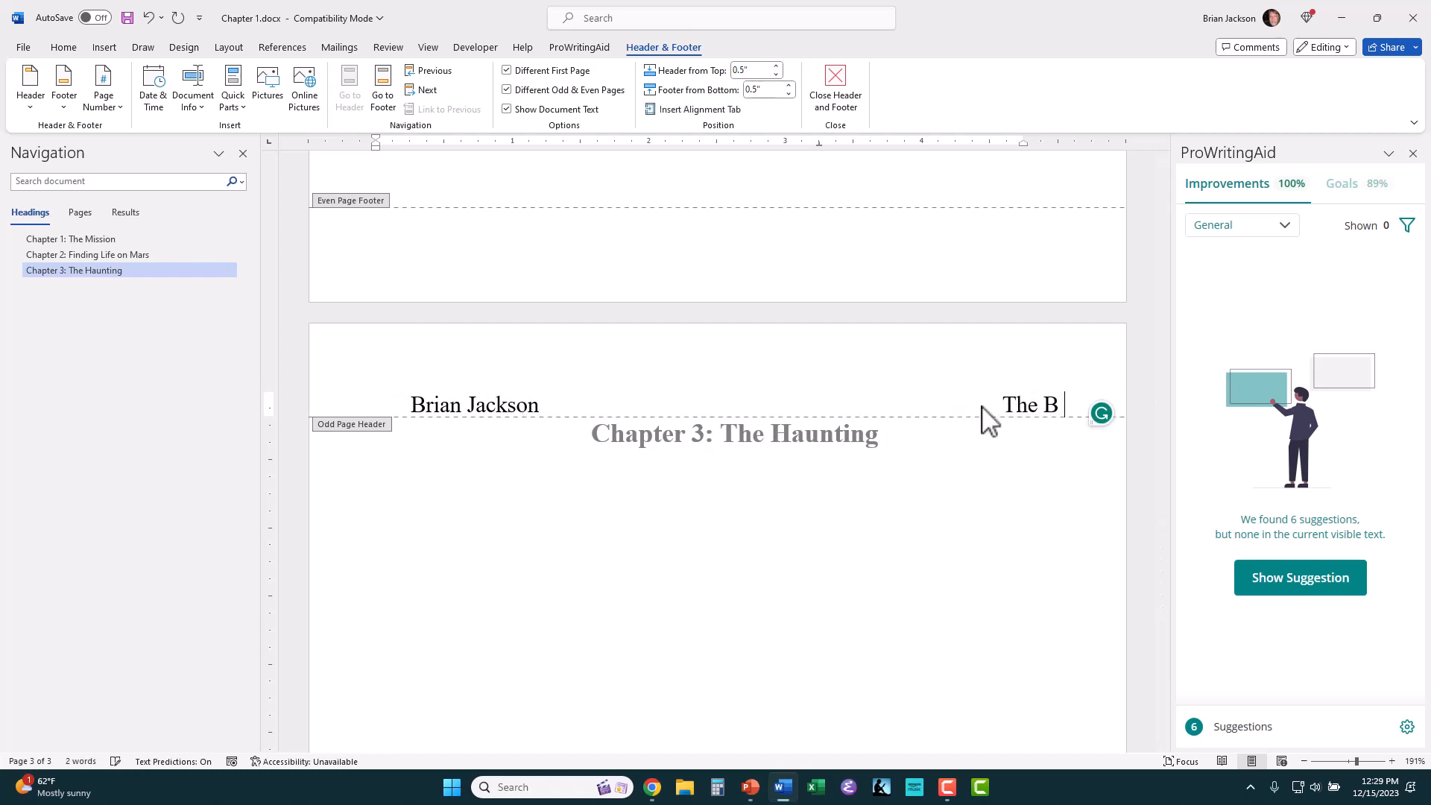
pyautogui.write('ook Title')
pyautogui.press('Return')
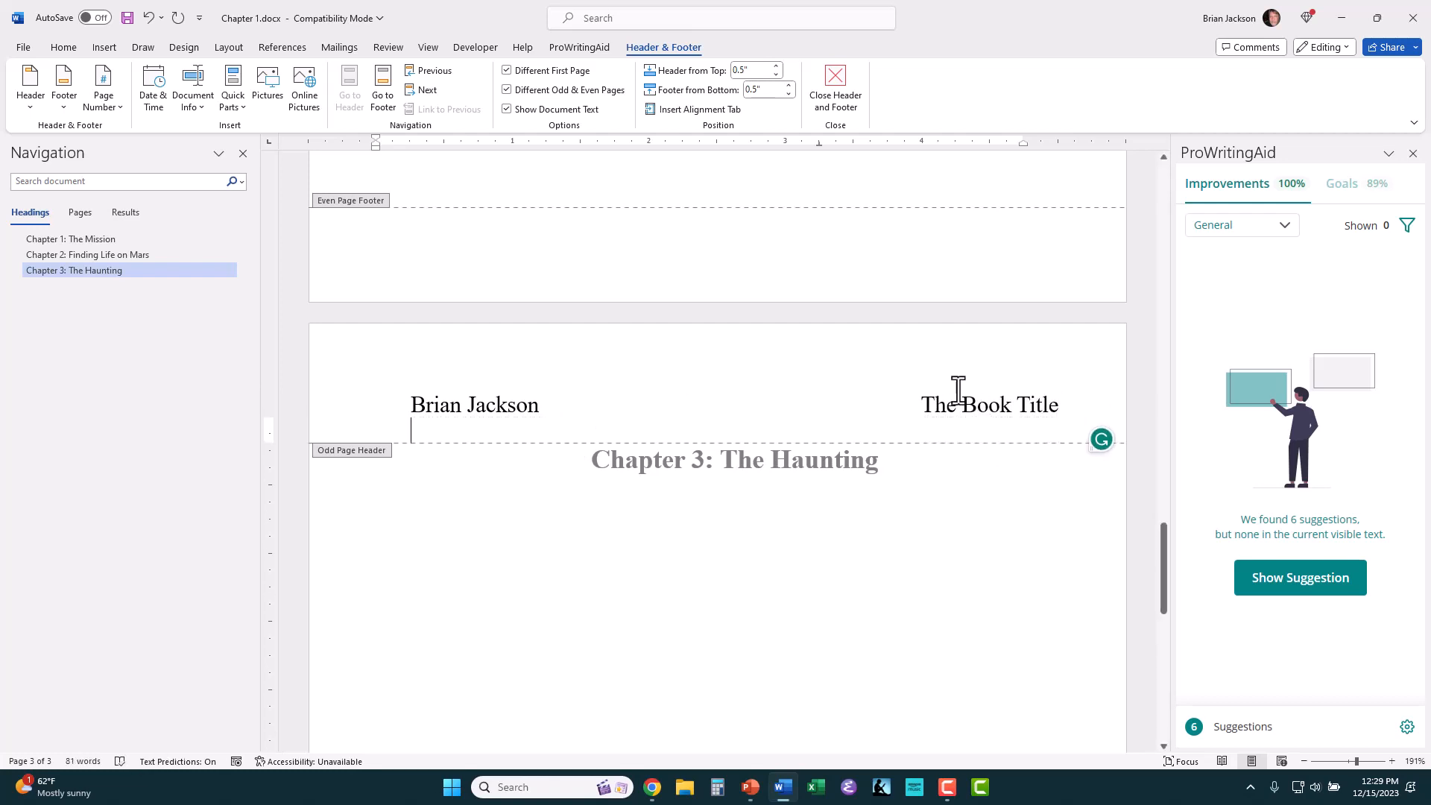
# Step: Review the first, even and odd page headers across the three chapter pages and leave header editing
pyautogui.scroll(-10, 723, 431)
pyautogui.scroll(10, 723, 431)
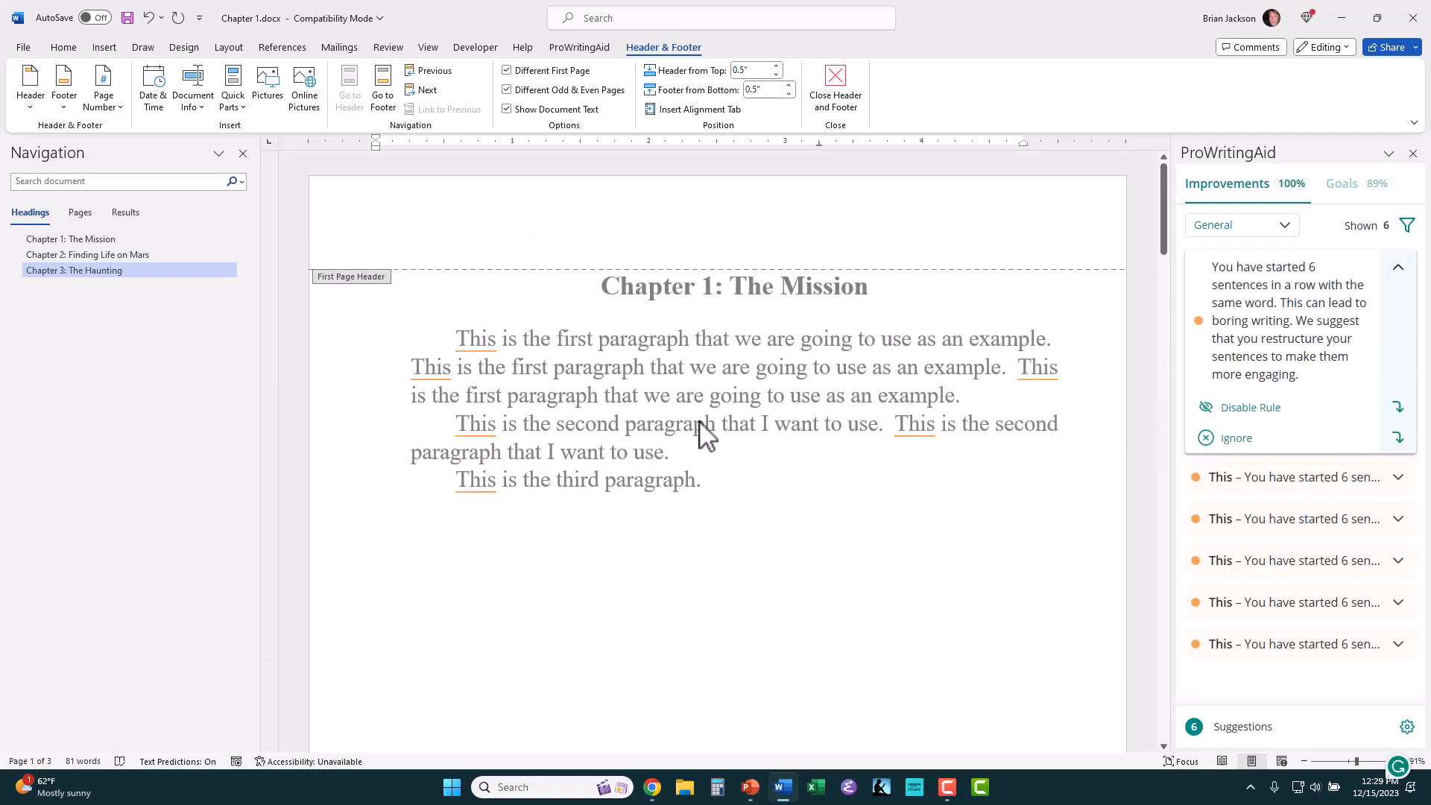
pyautogui.scroll(-10, 585, 406)
pyautogui.scroll(-3, 575, 385)
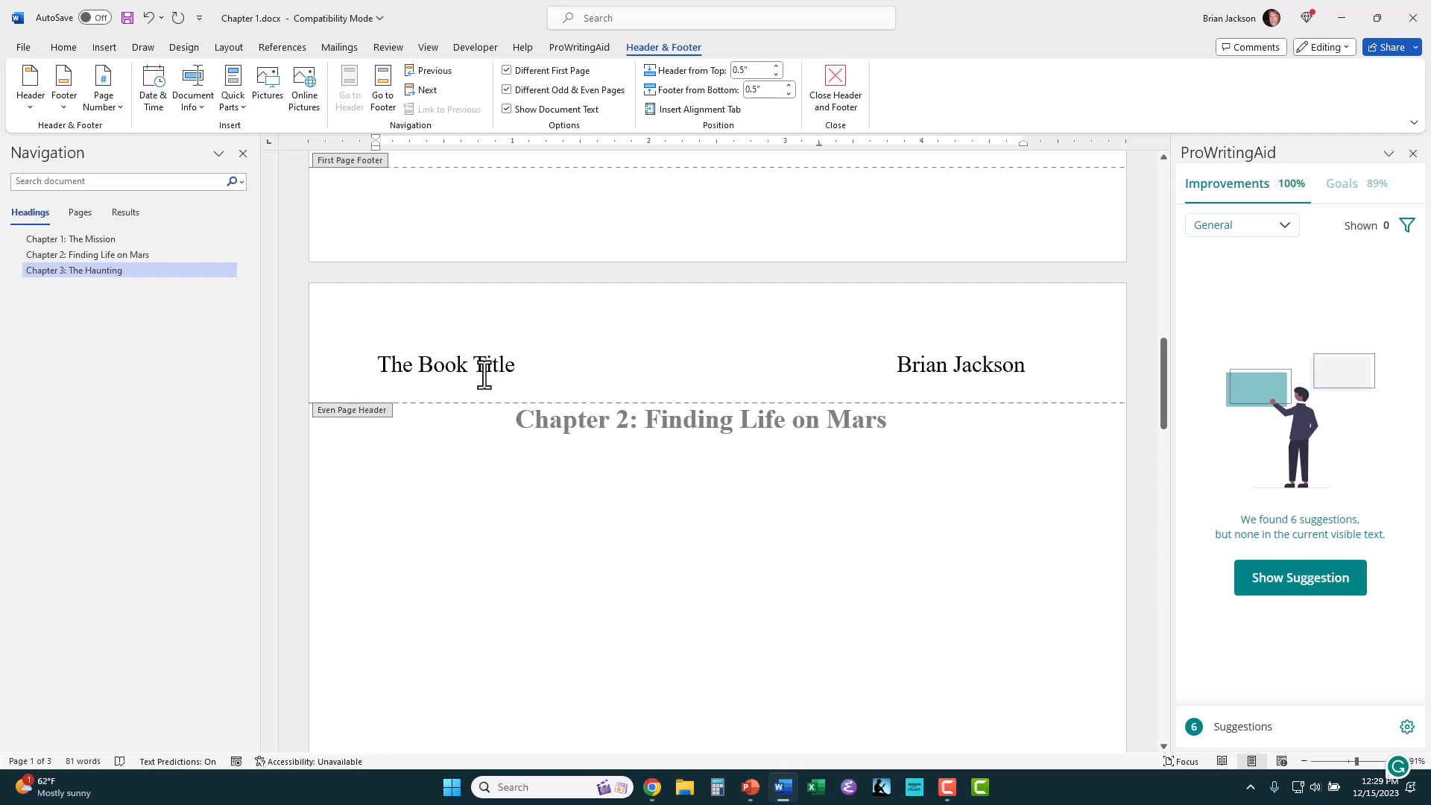
pyautogui.scroll(-15, 485, 375)
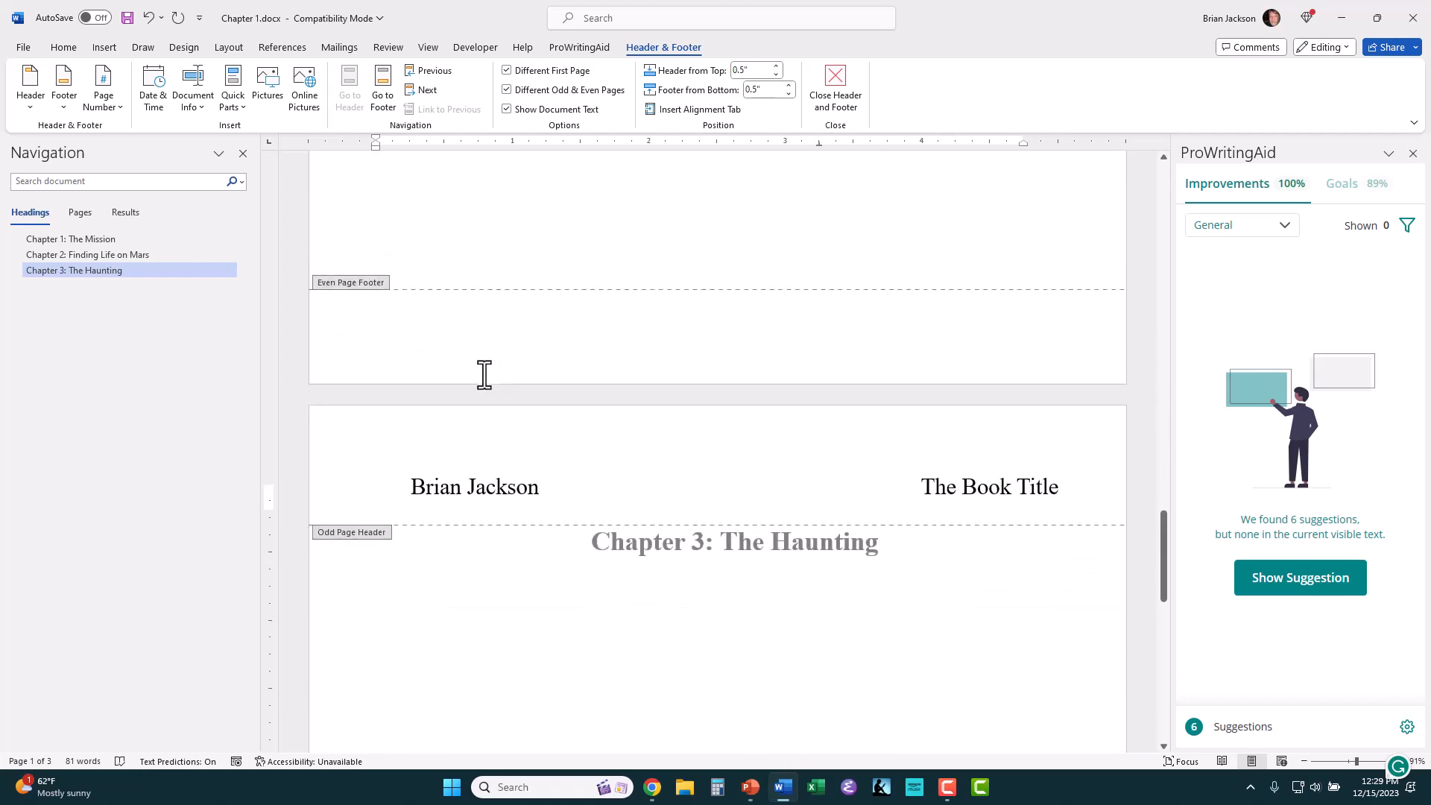
pyautogui.scroll(-3, 484, 375)
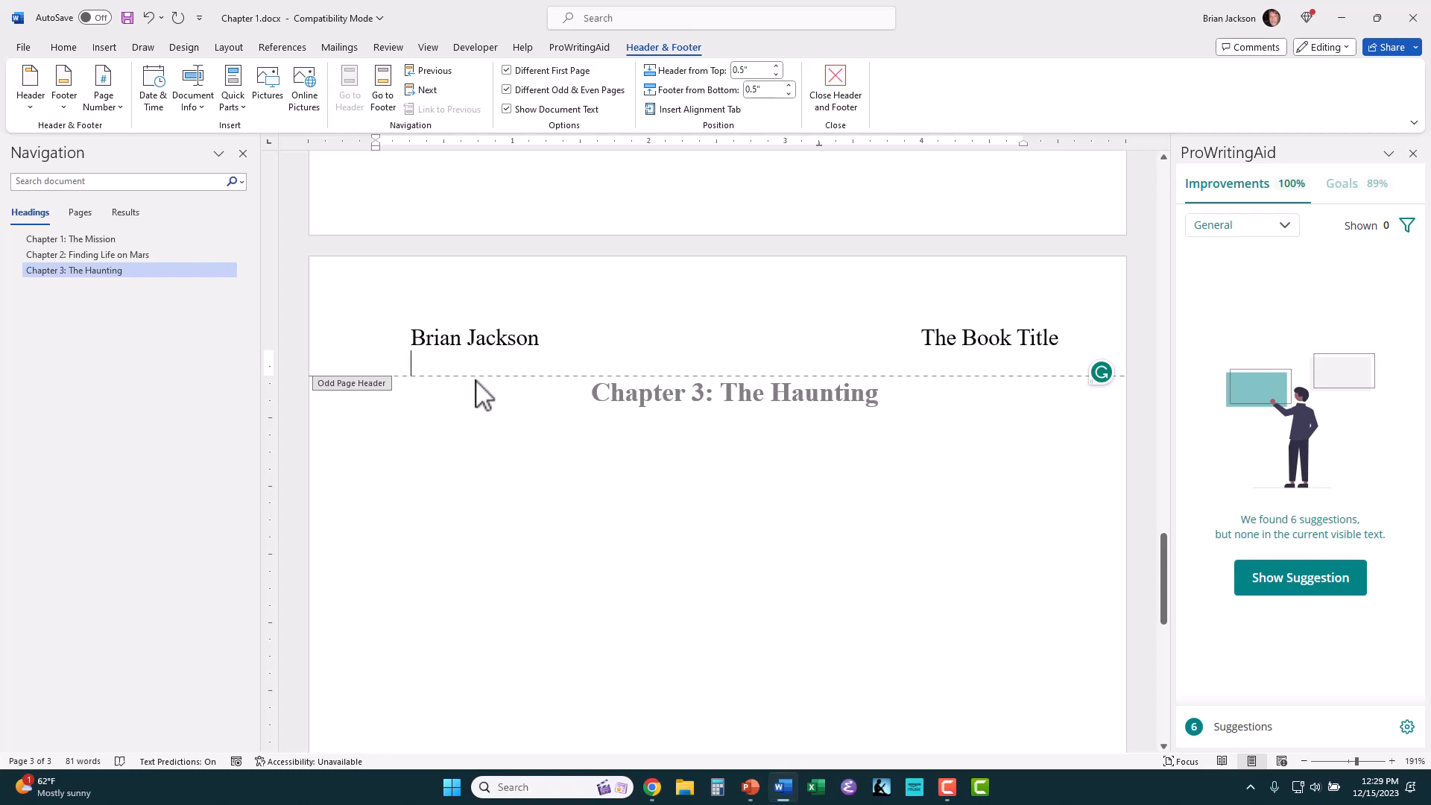
pyautogui.scroll(-1, 476, 380)
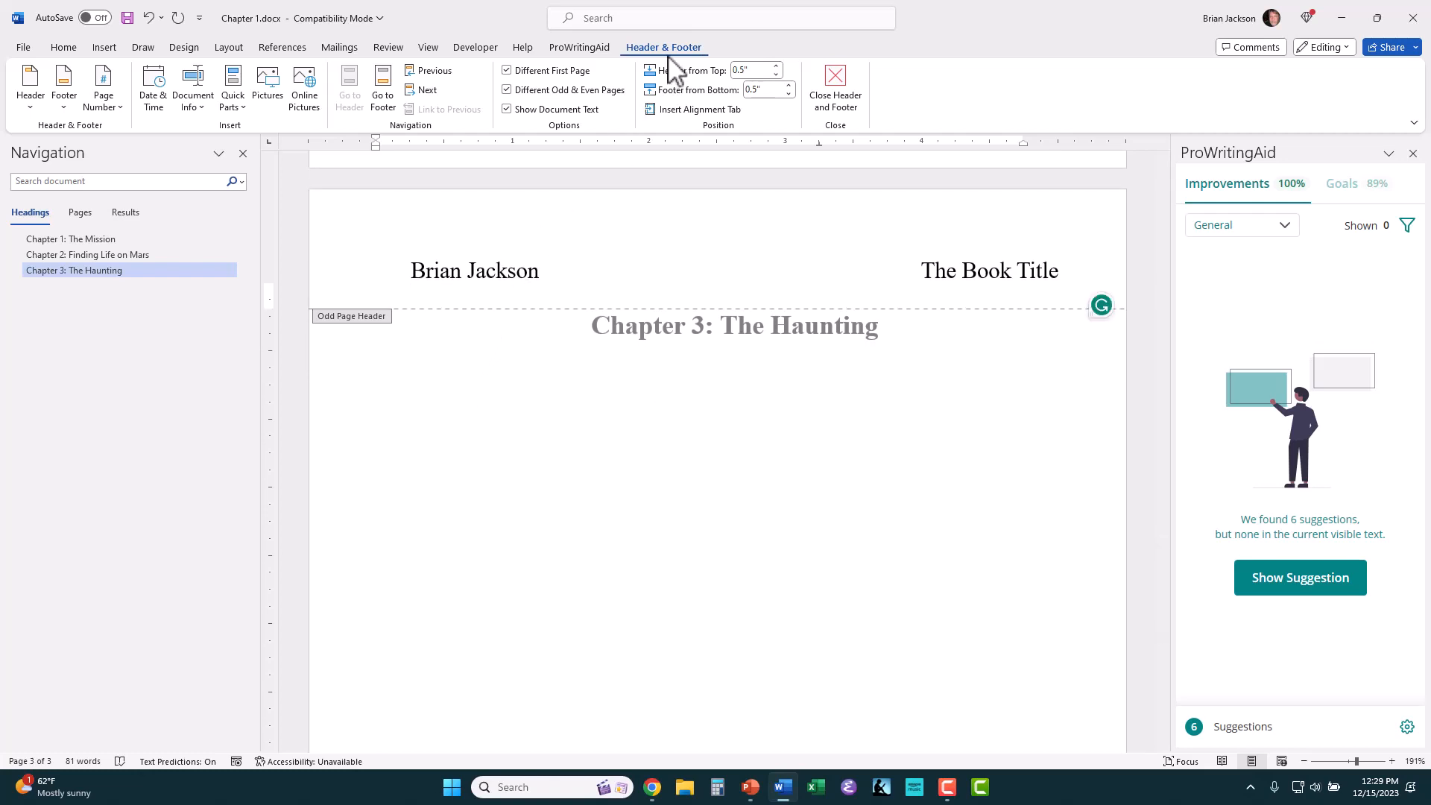
pyautogui.click(841, 88)
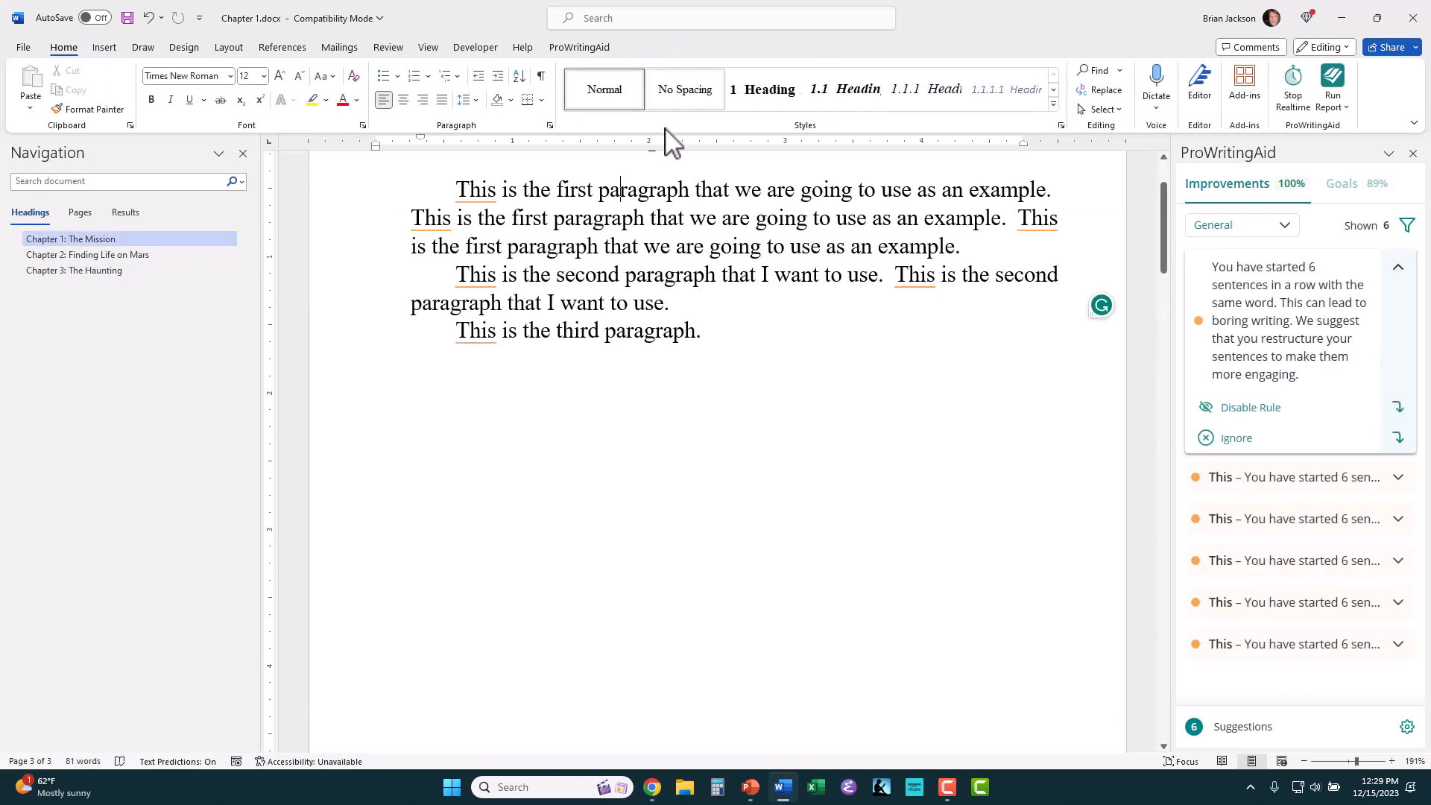
# Step: Insert a Plain Number 2 page number at the bottom of the Chapter 1 page
pyautogui.click(101, 47)
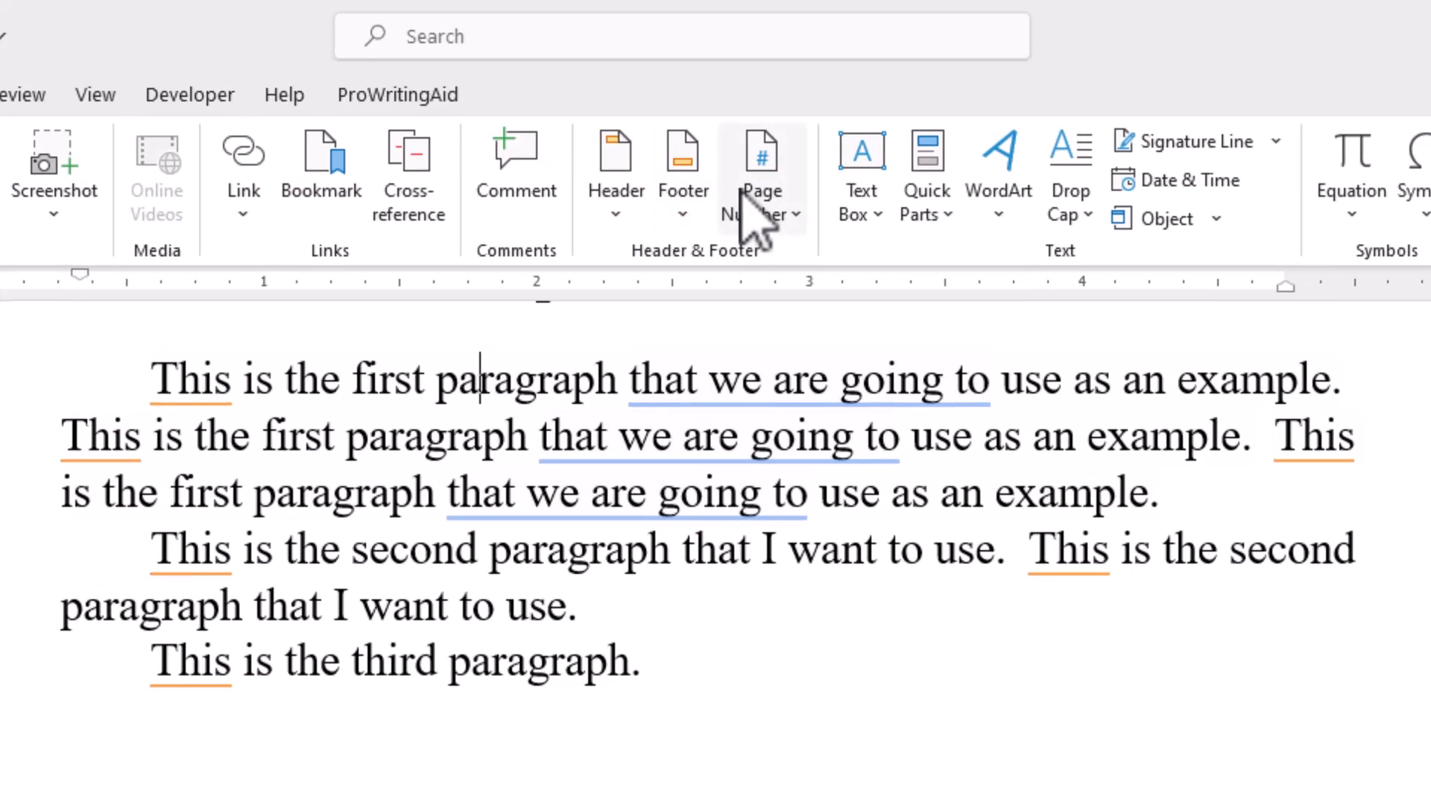
pyautogui.click(764, 211)
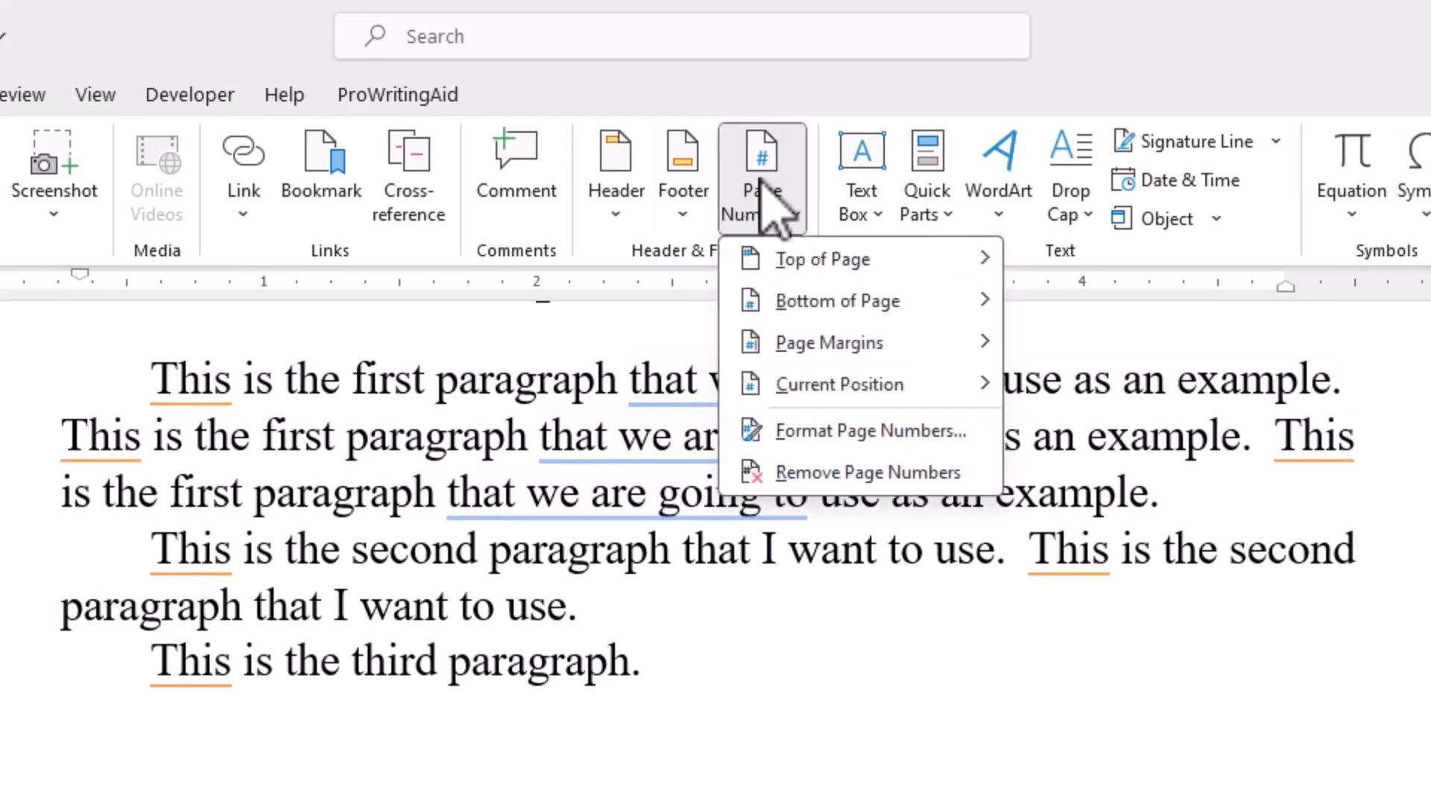
pyautogui.moveTo(847, 302)
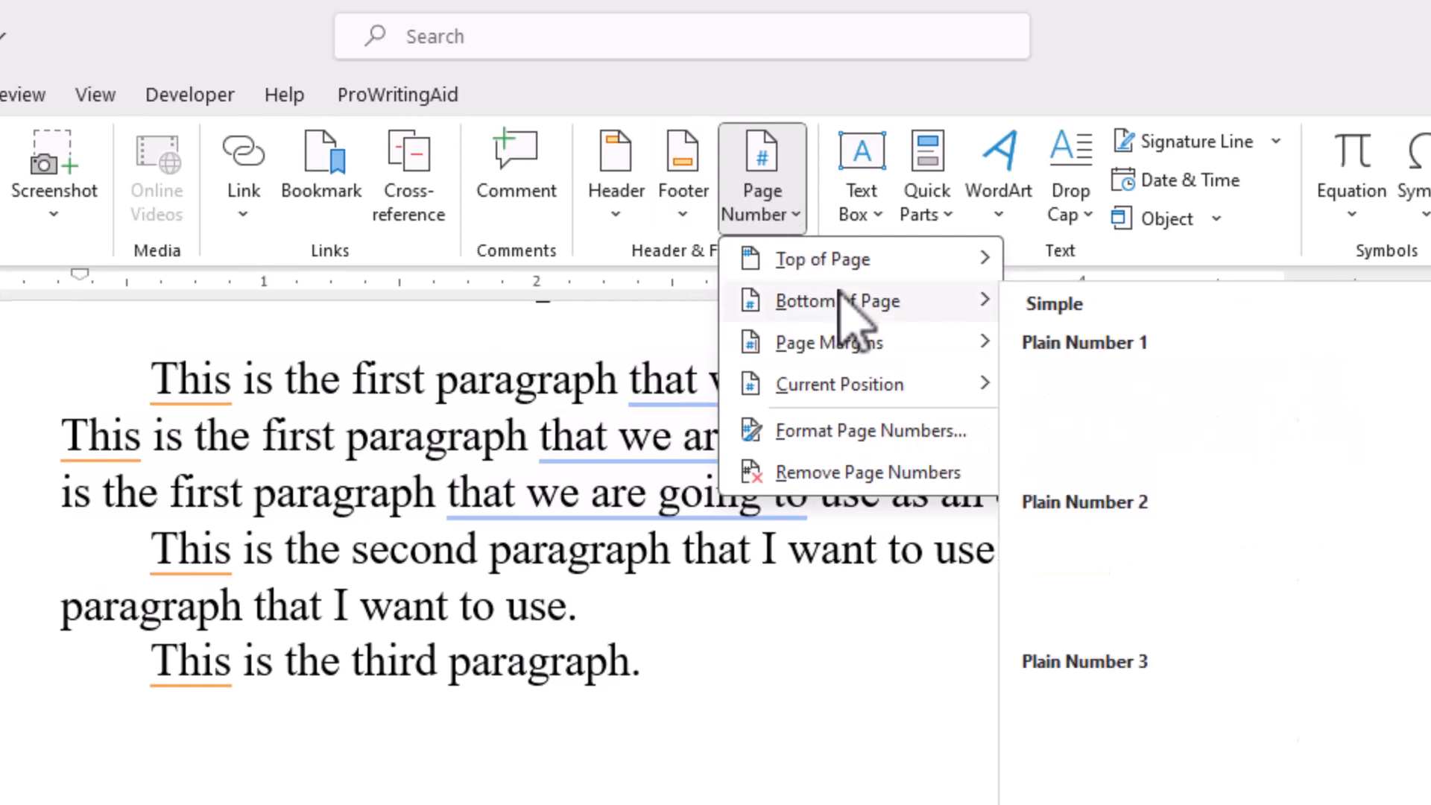
pyautogui.click(1197, 548)
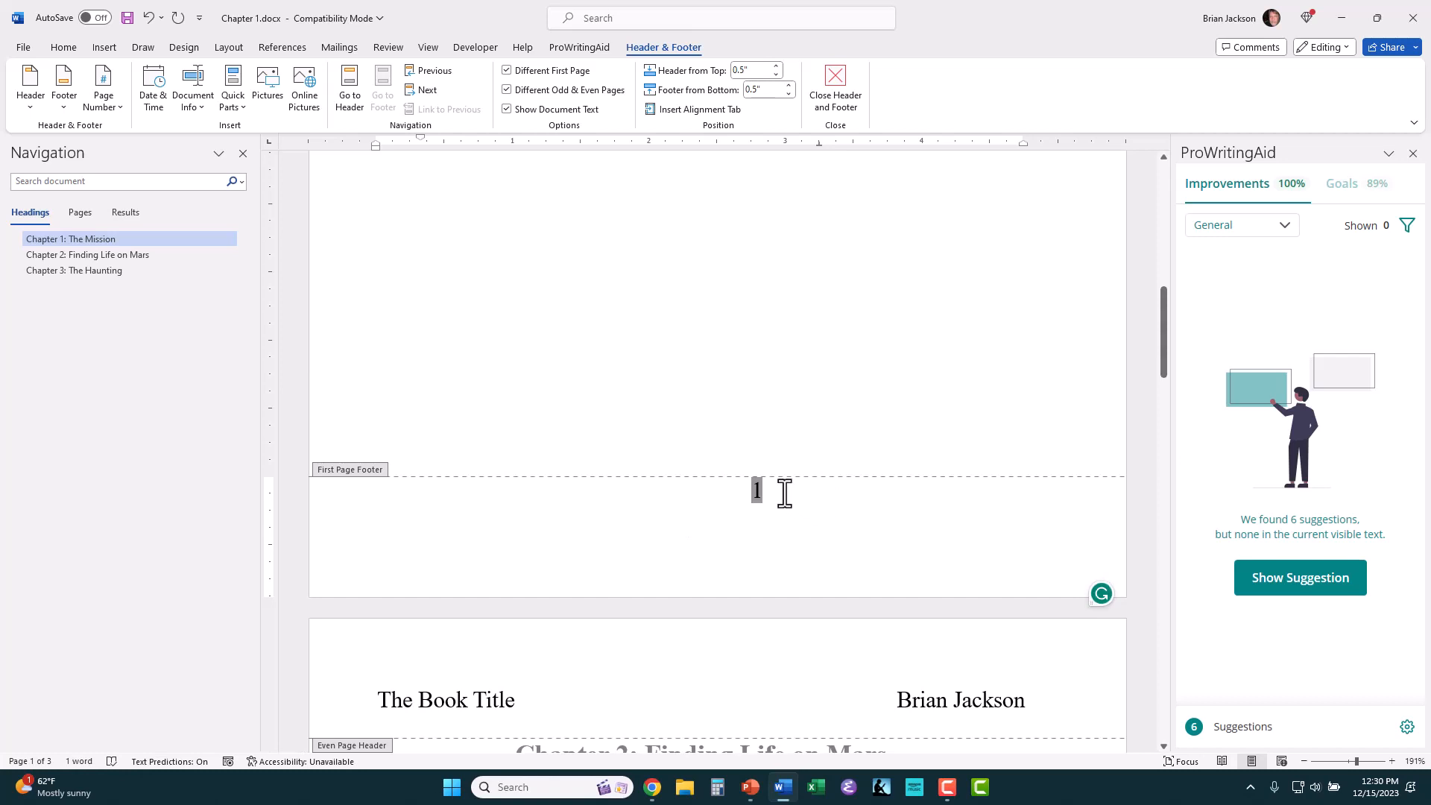
# Step: Delete the page number from the first page footer
pyautogui.moveTo(784, 493); pyautogui.dragTo(734, 490)
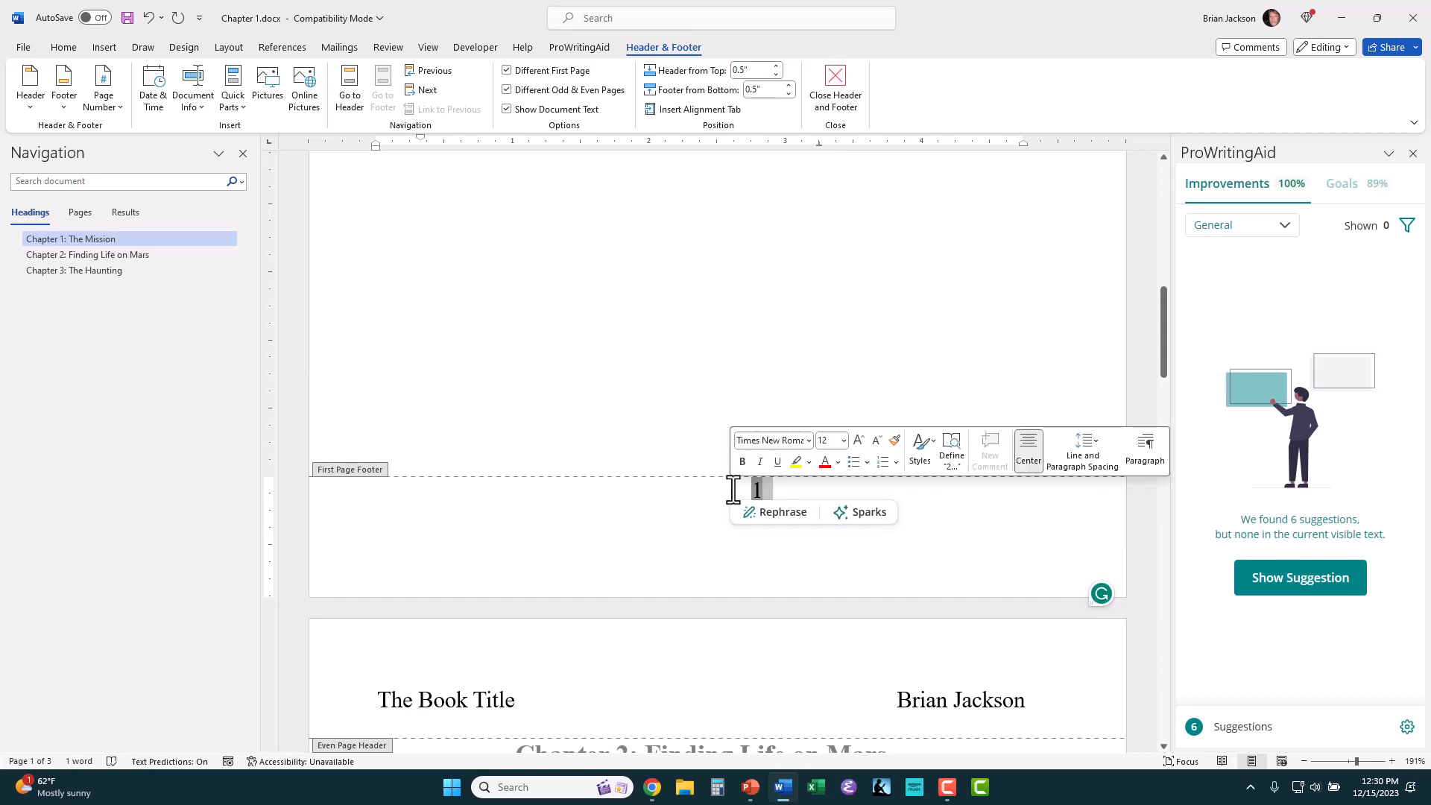
pyautogui.press('Delete')
pyautogui.scroll(6, 710, 510)
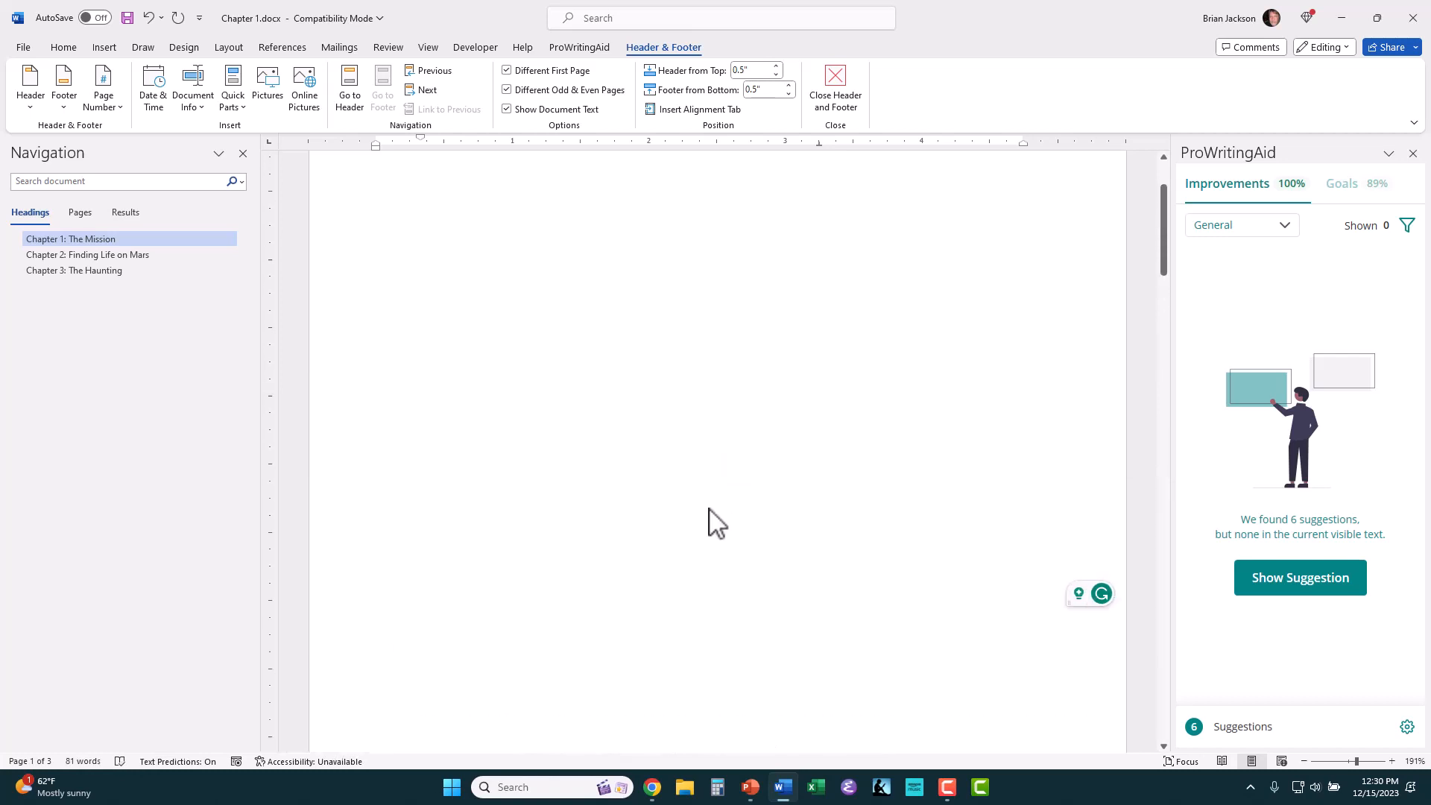
# Step: Insert a Plain Number 2 page number in the even page footer of Chapter 2, moving the blank line from below to above the number
pyautogui.scroll(-10, 709, 527)
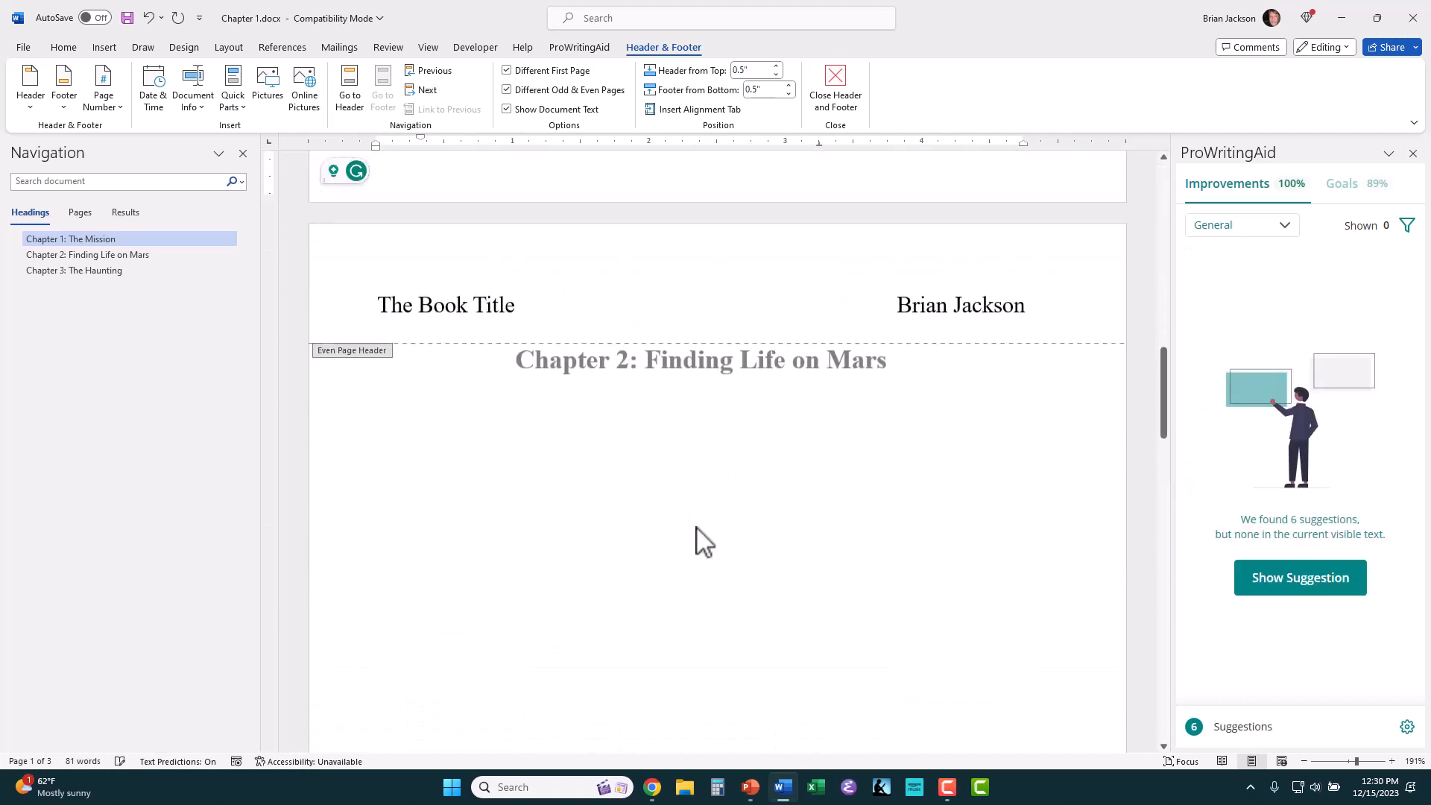
pyautogui.scroll(-15, 705, 542)
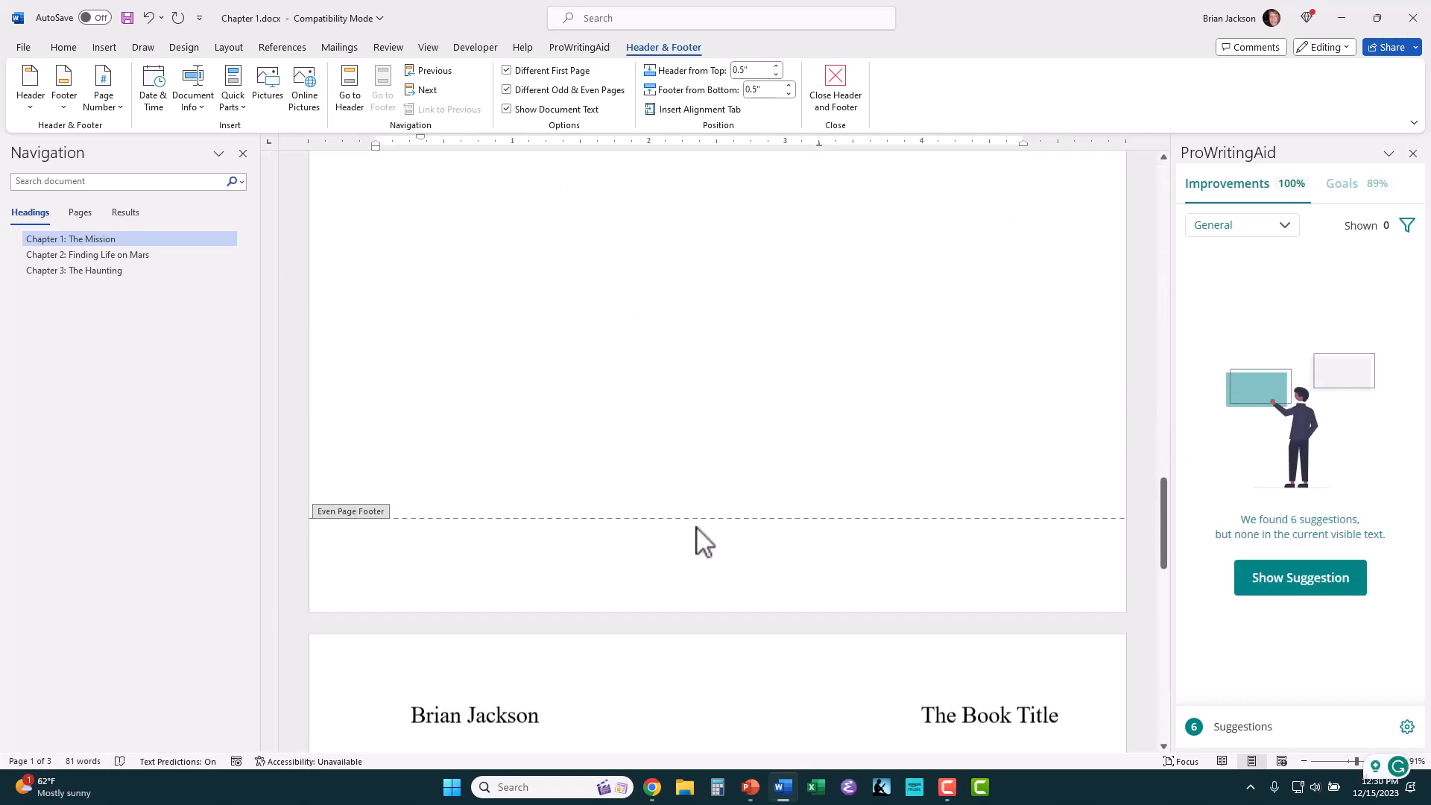
pyautogui.scroll(-1, 705, 542)
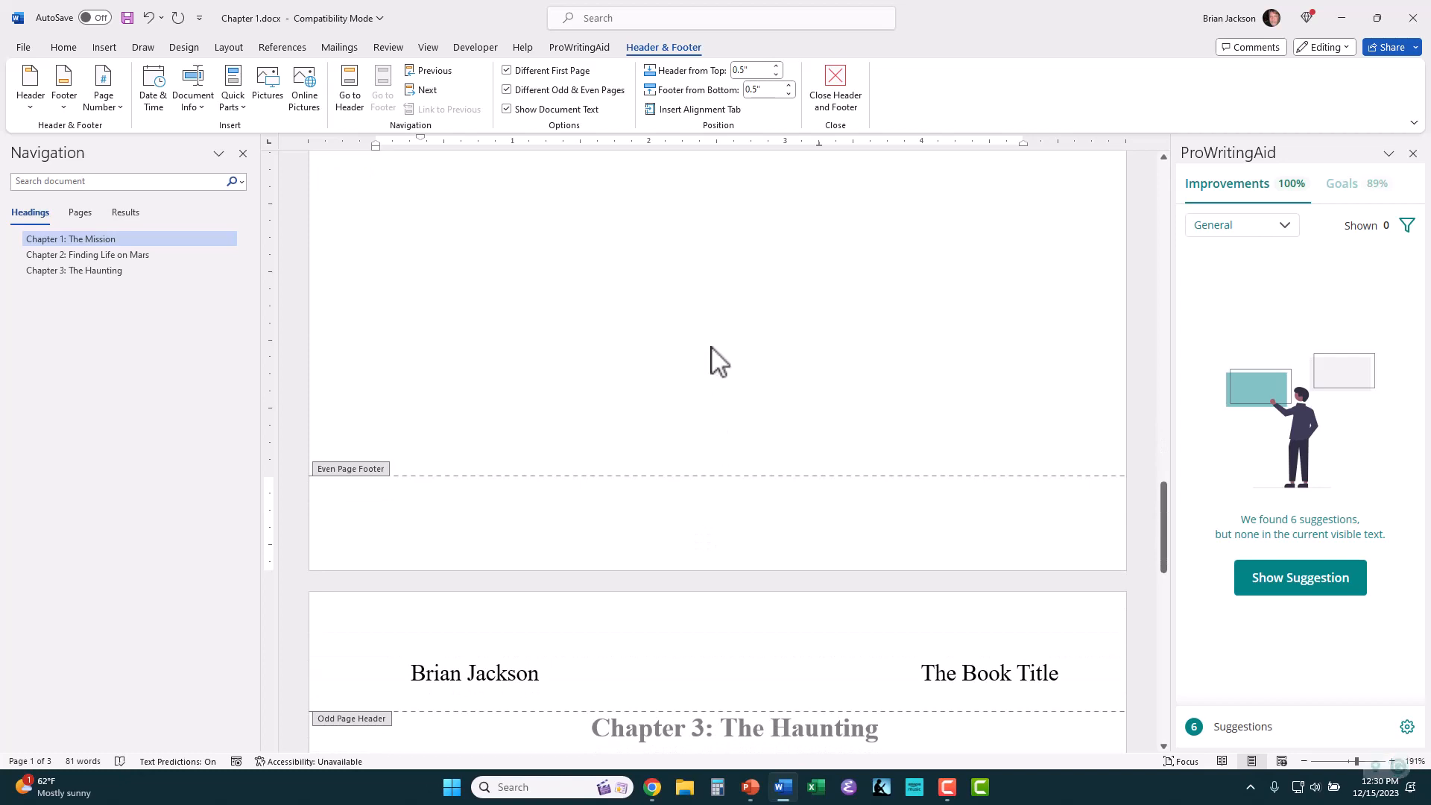
pyautogui.click(106, 48)
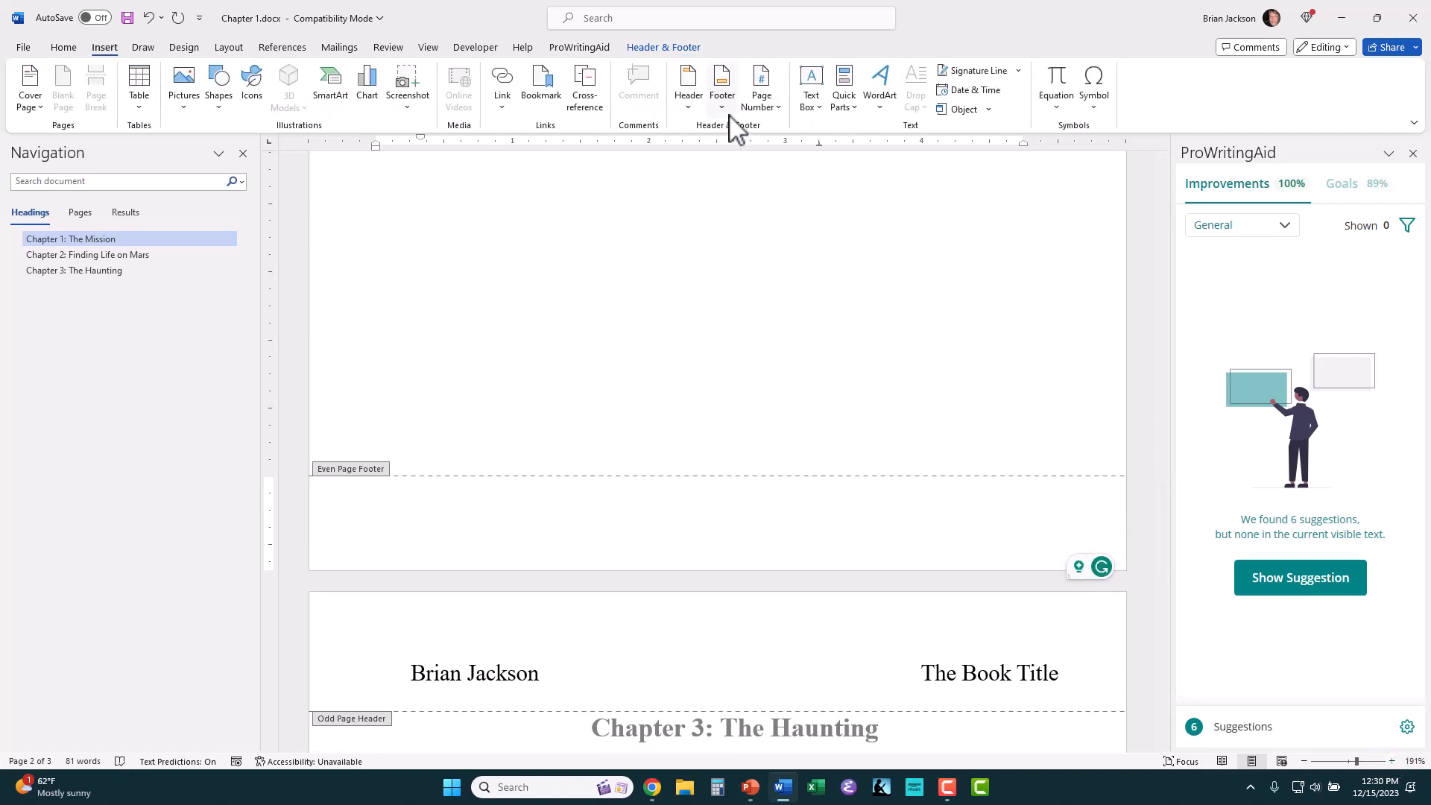
pyautogui.click(764, 110)
pyautogui.moveTo(781, 153)
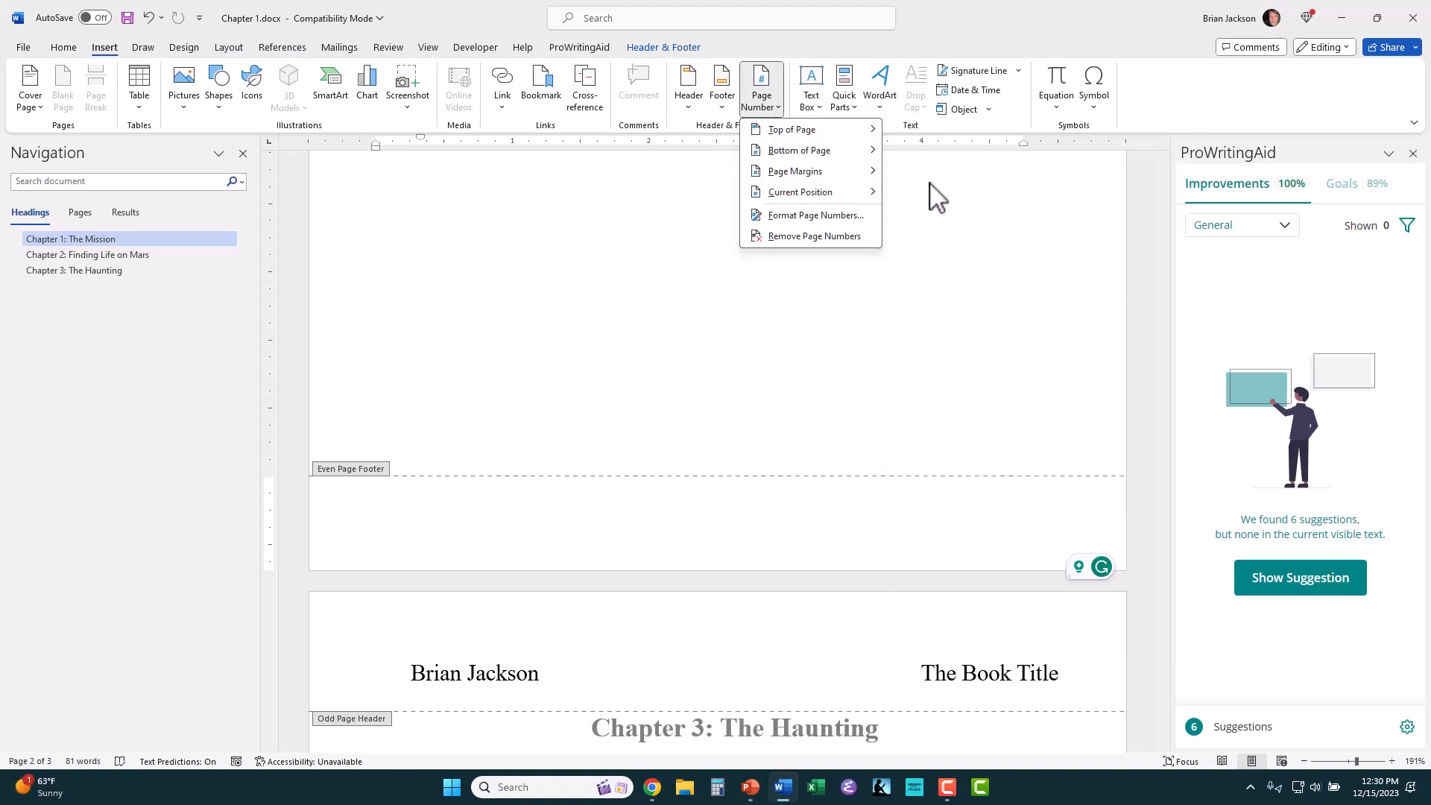
pyautogui.moveTo(863, 155)
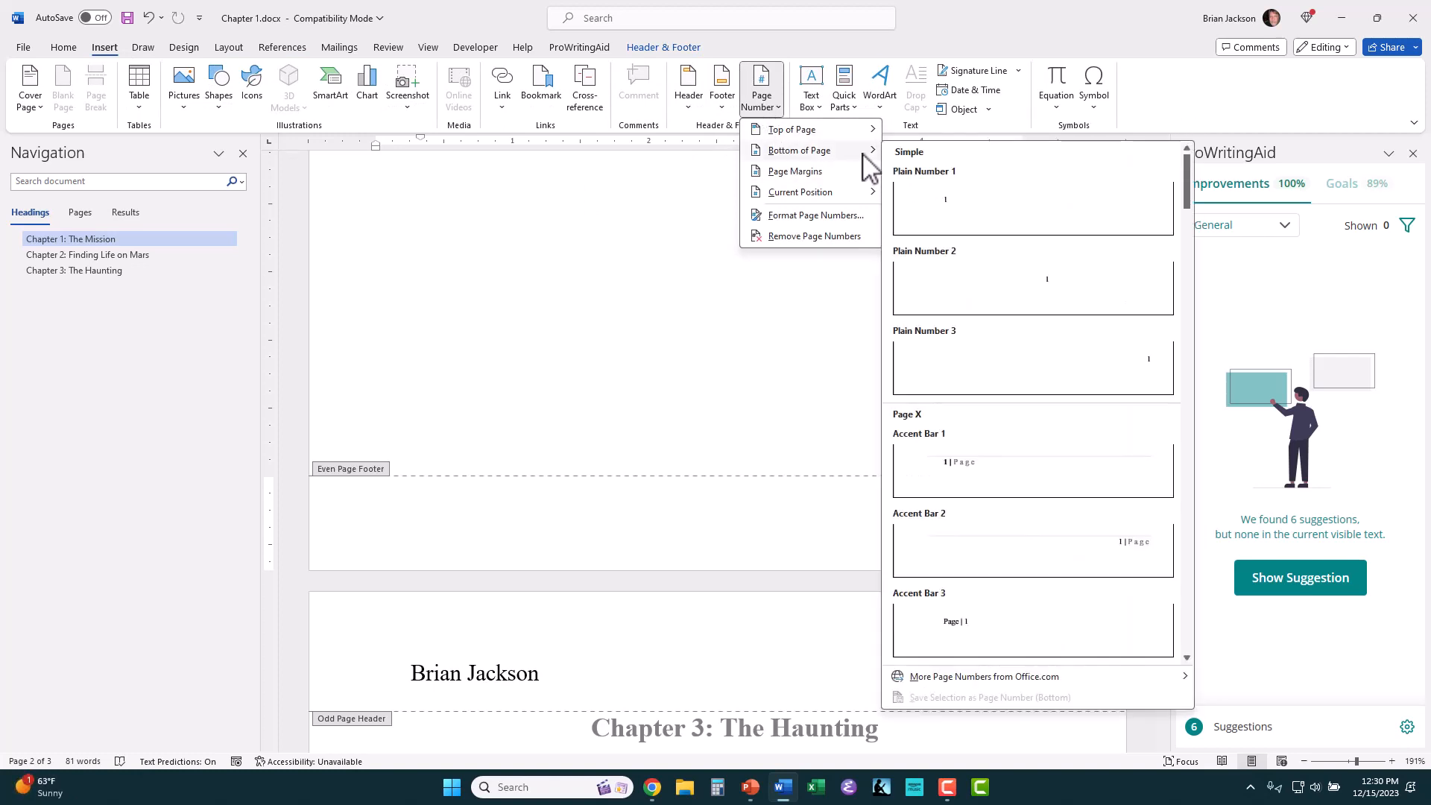
pyautogui.click(984, 290)
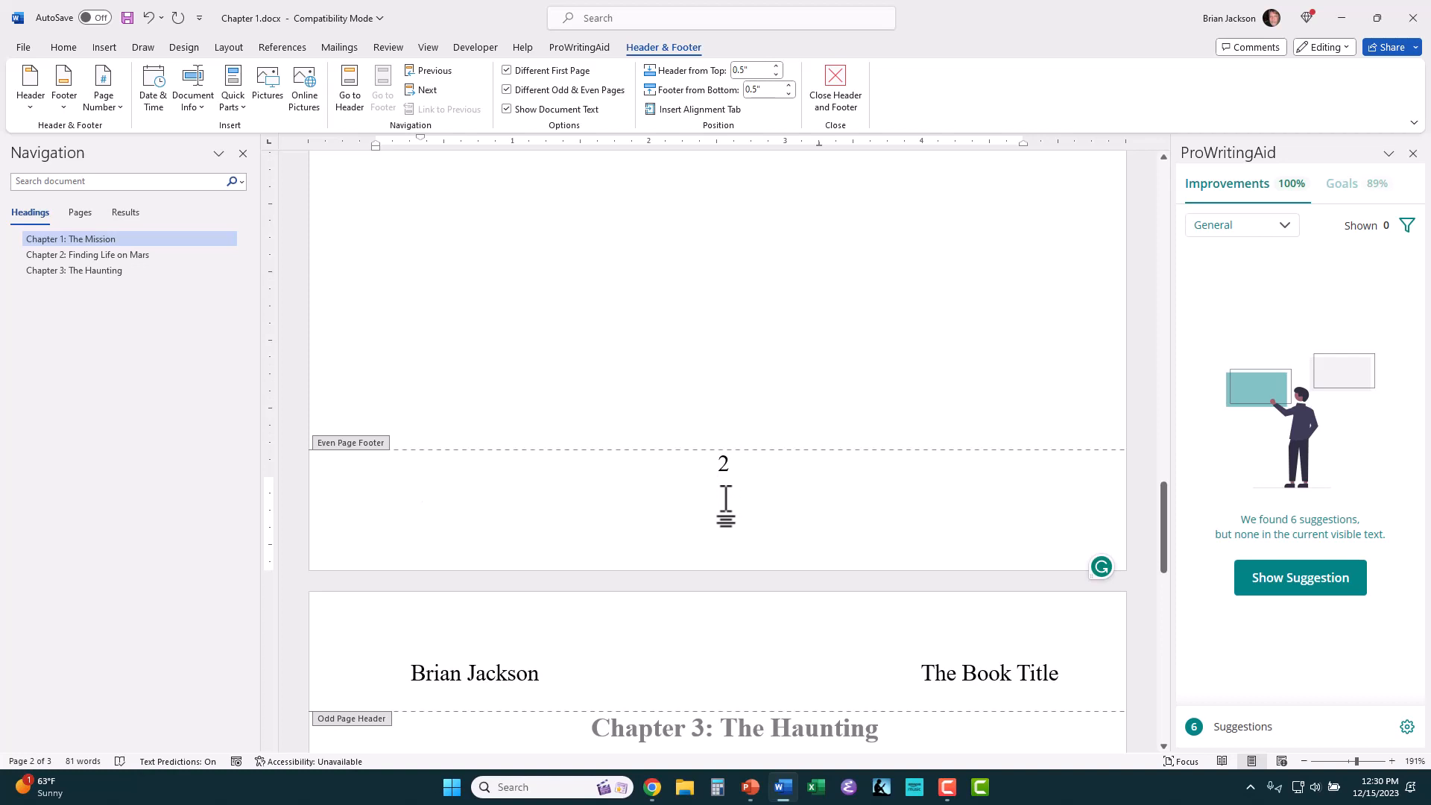
pyautogui.press('BackSpace')
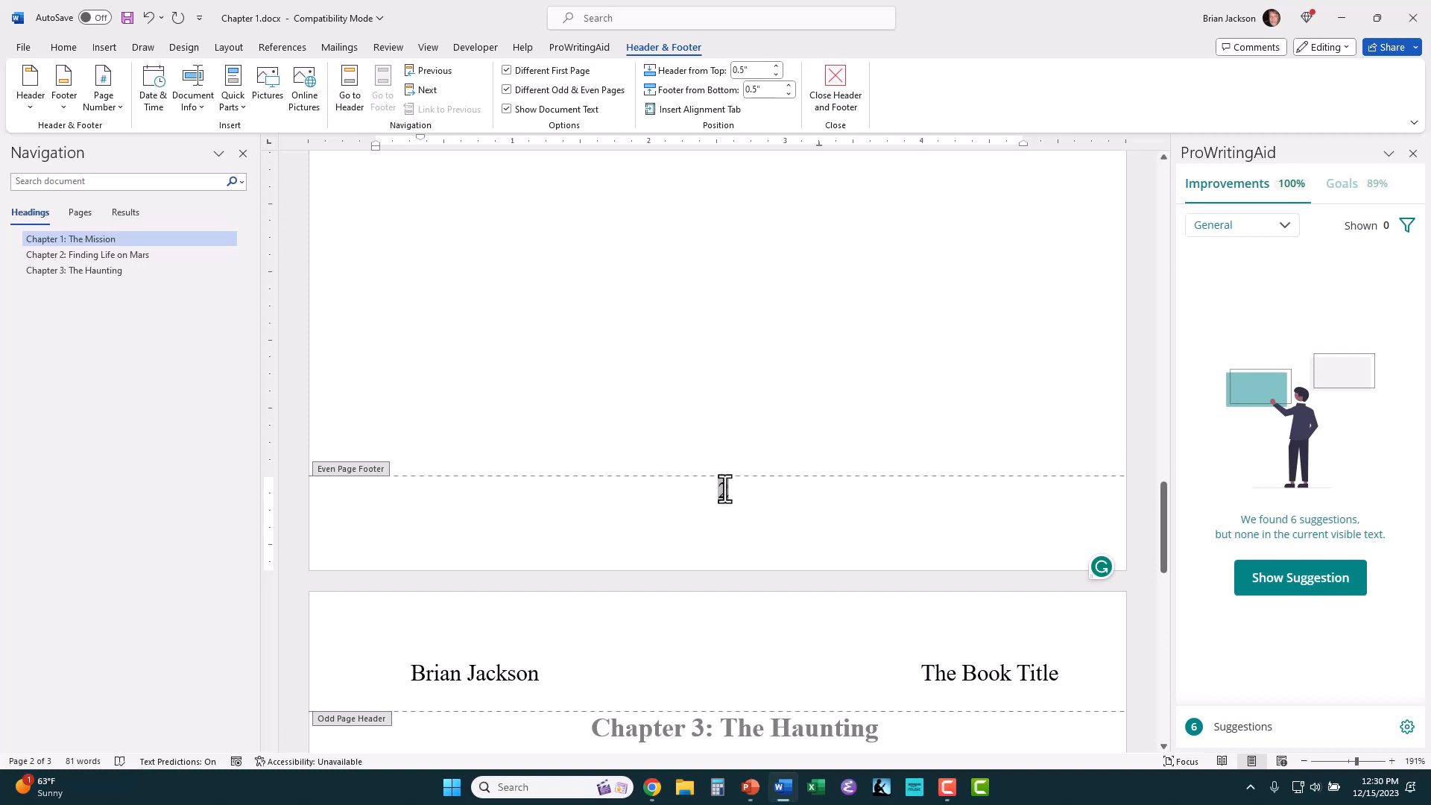
pyautogui.press('Return')
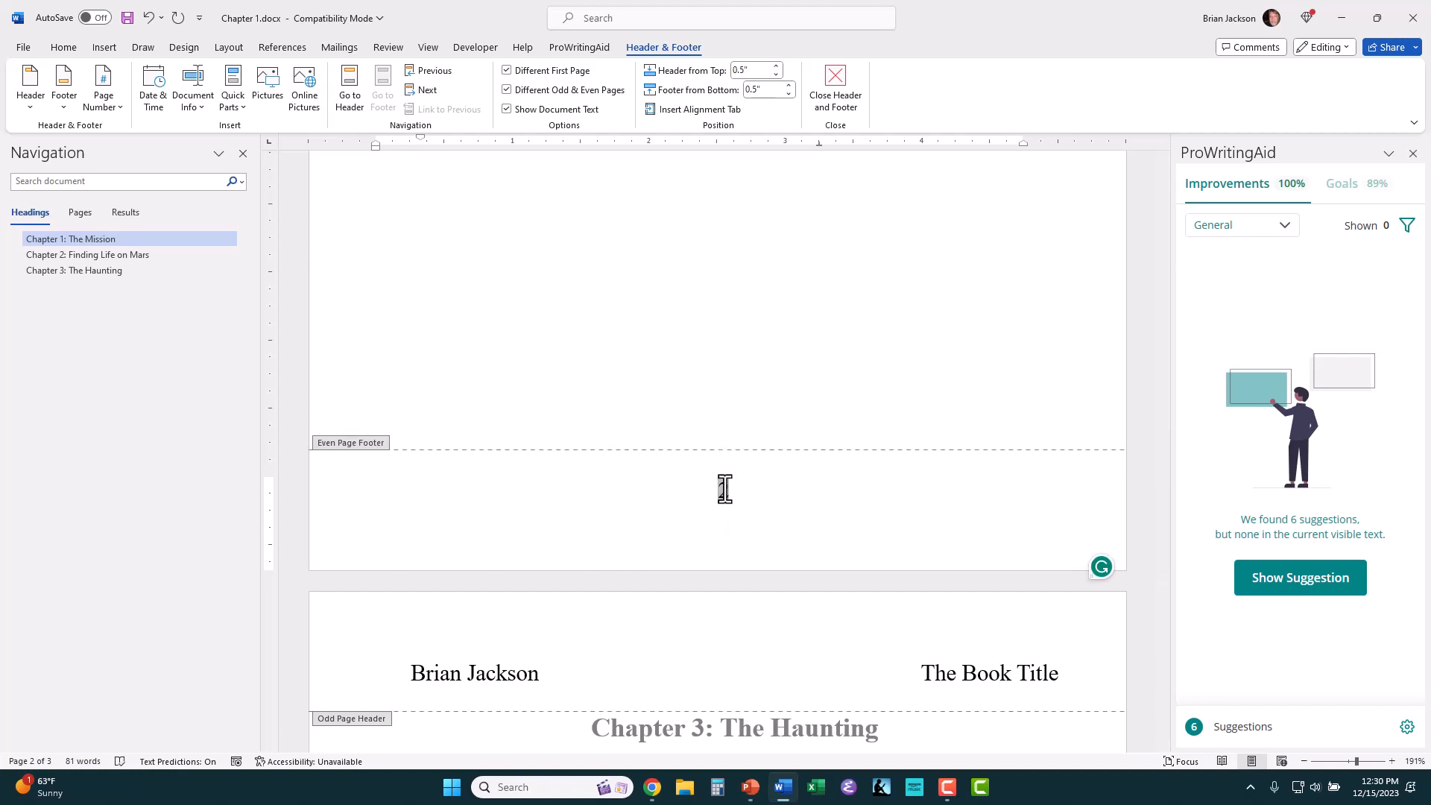
# Step: Insert a Plain Number 2 page number at the bottom of the Chapter 3 page, in its odd page footer
pyautogui.scroll(15, 725, 489)
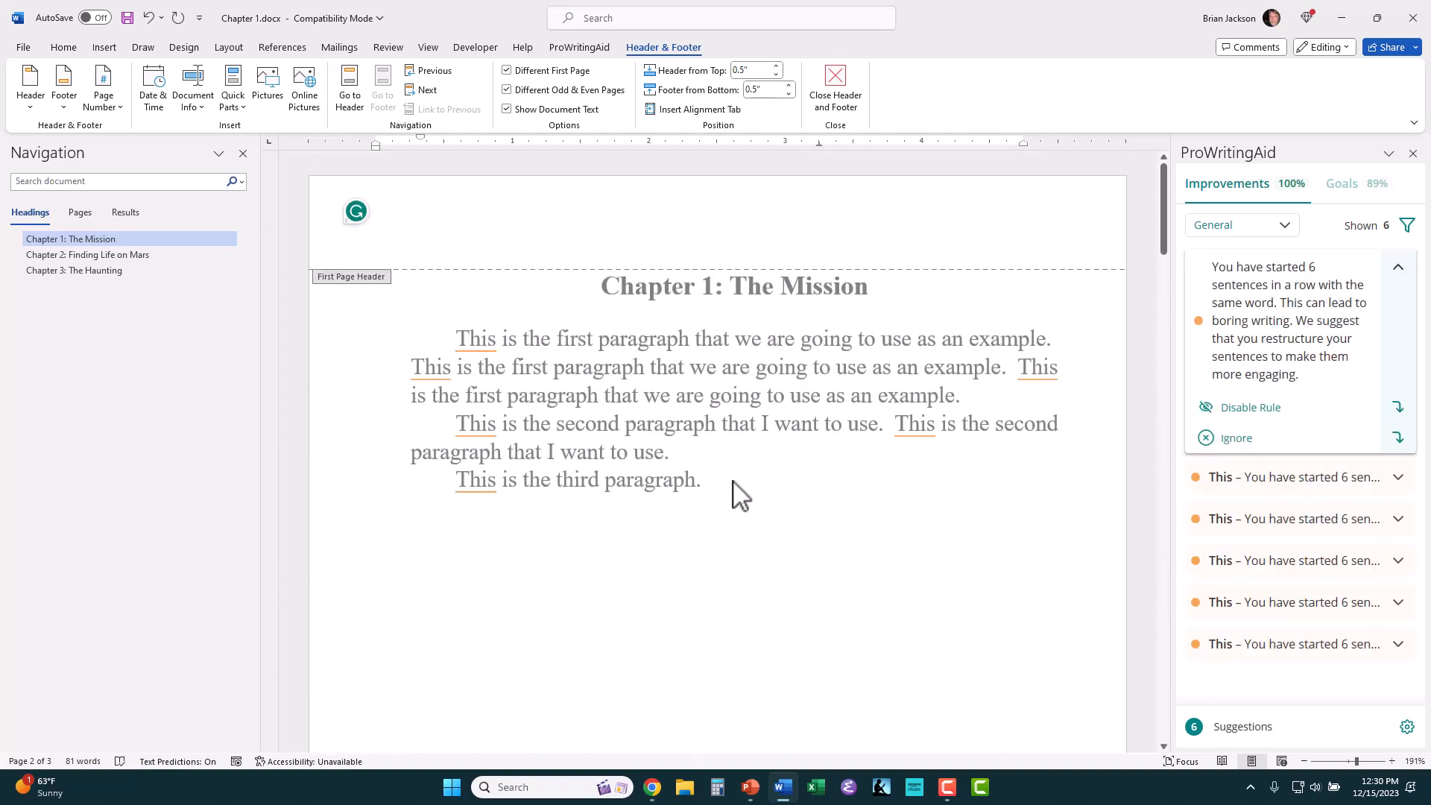
pyautogui.scroll(-15, 734, 492)
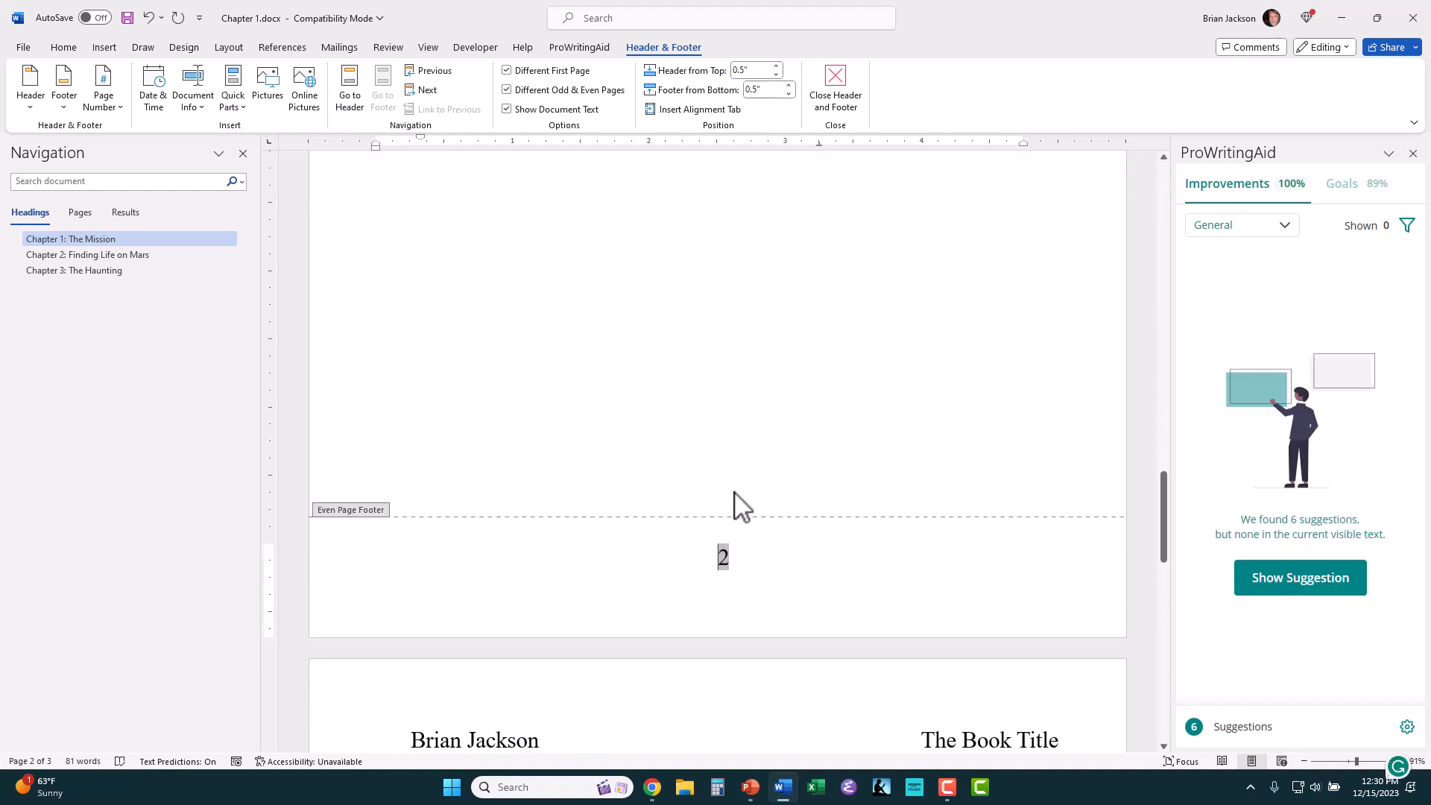
pyautogui.scroll(-10, 734, 492)
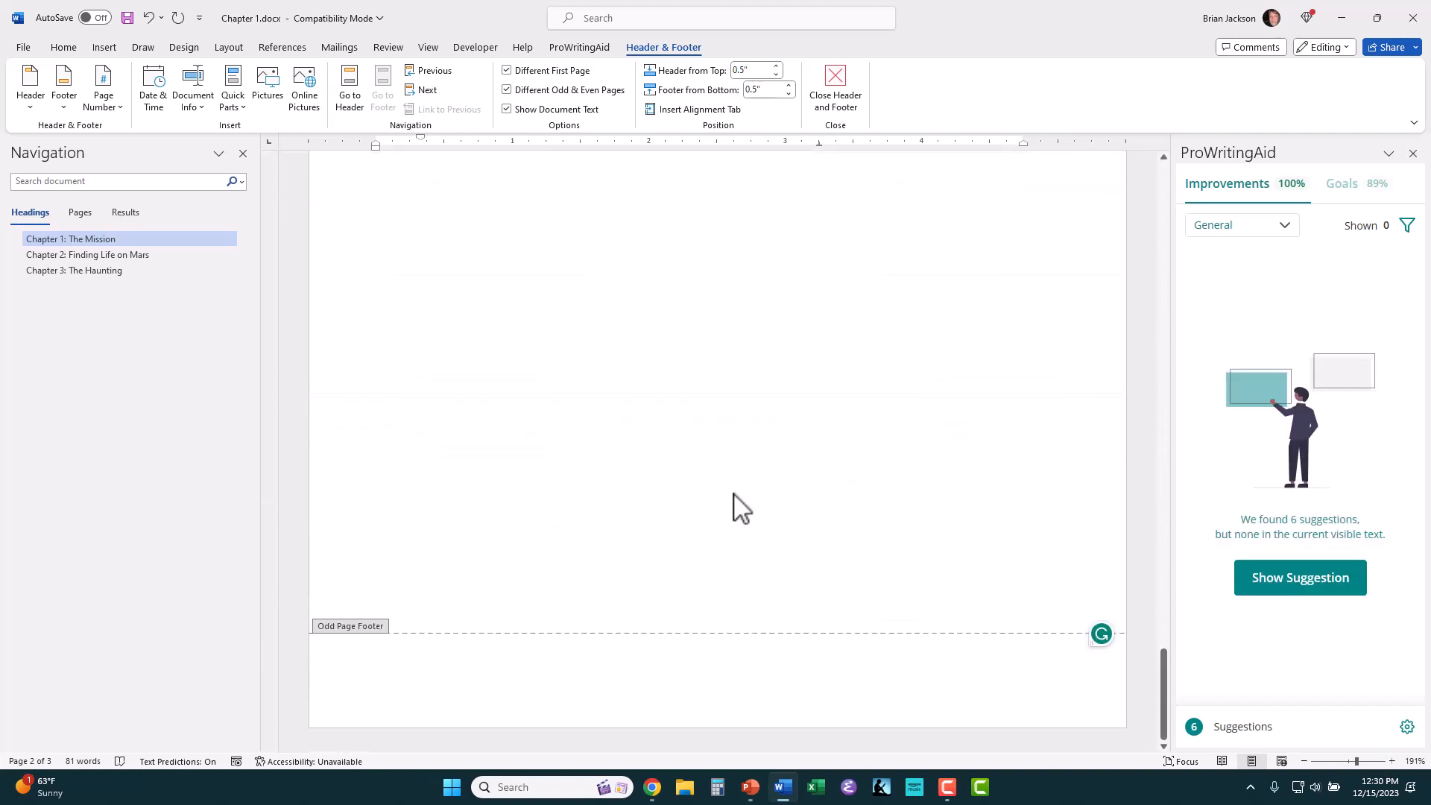
pyautogui.click(754, 651)
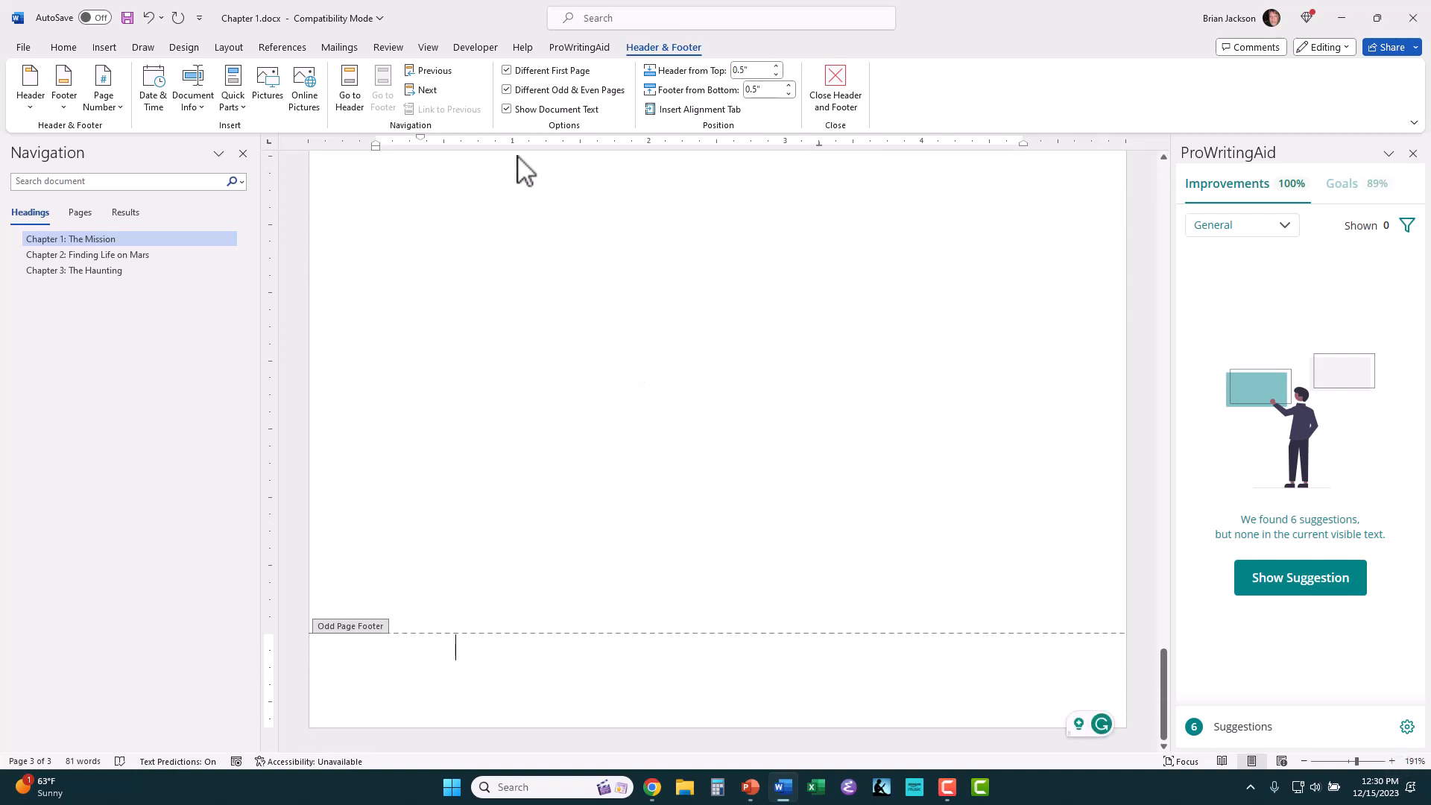
pyautogui.click(103, 49)
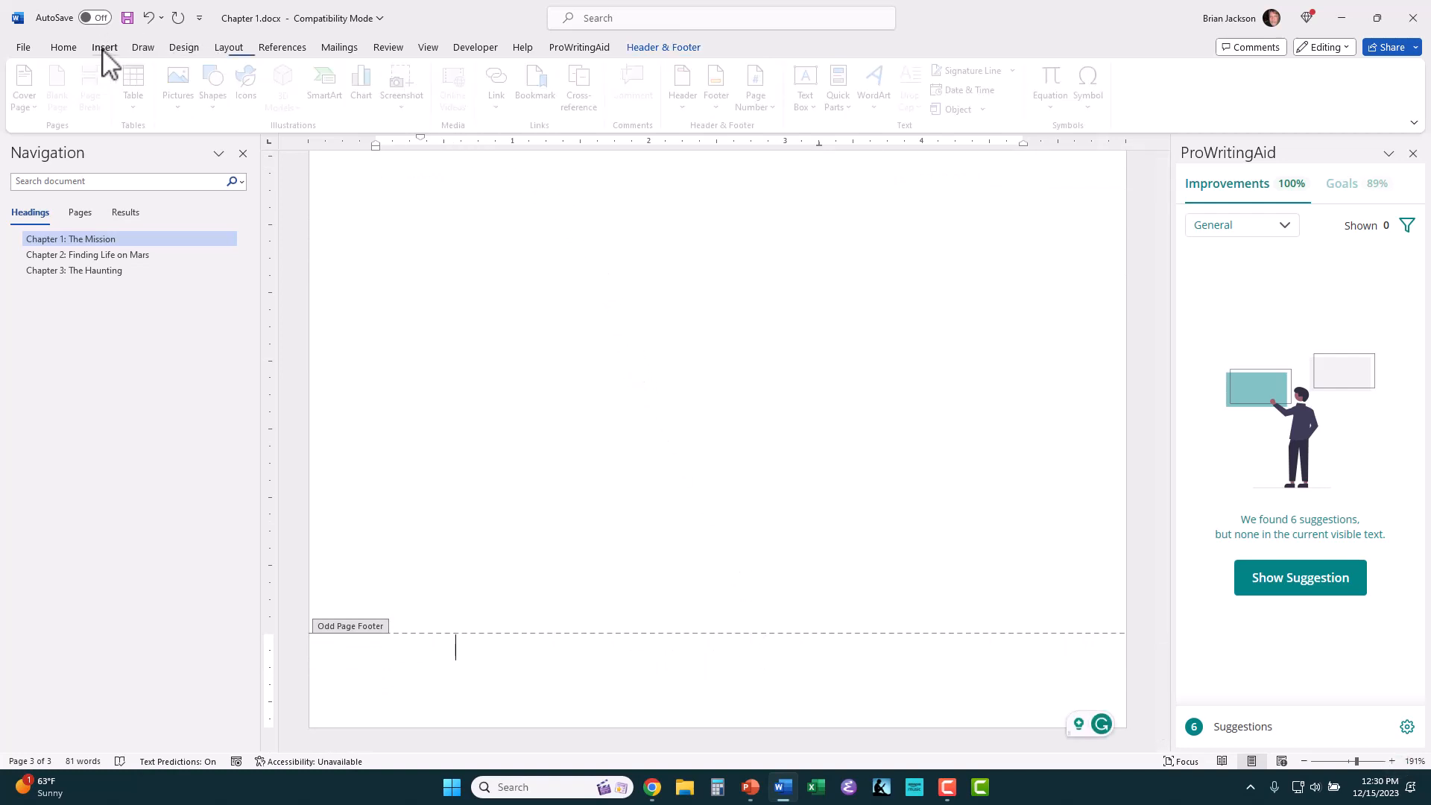
pyautogui.click(764, 104)
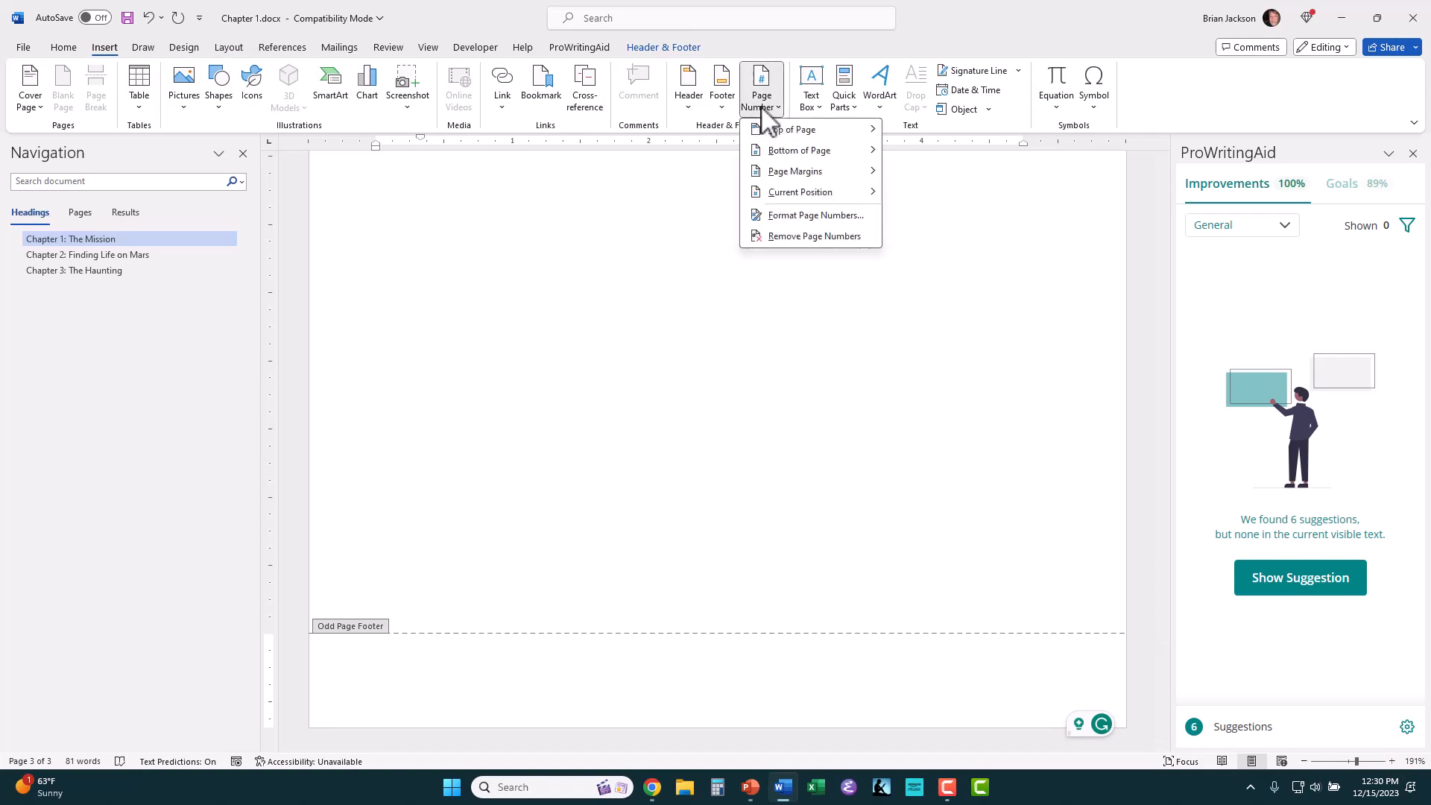
pyautogui.moveTo(782, 154)
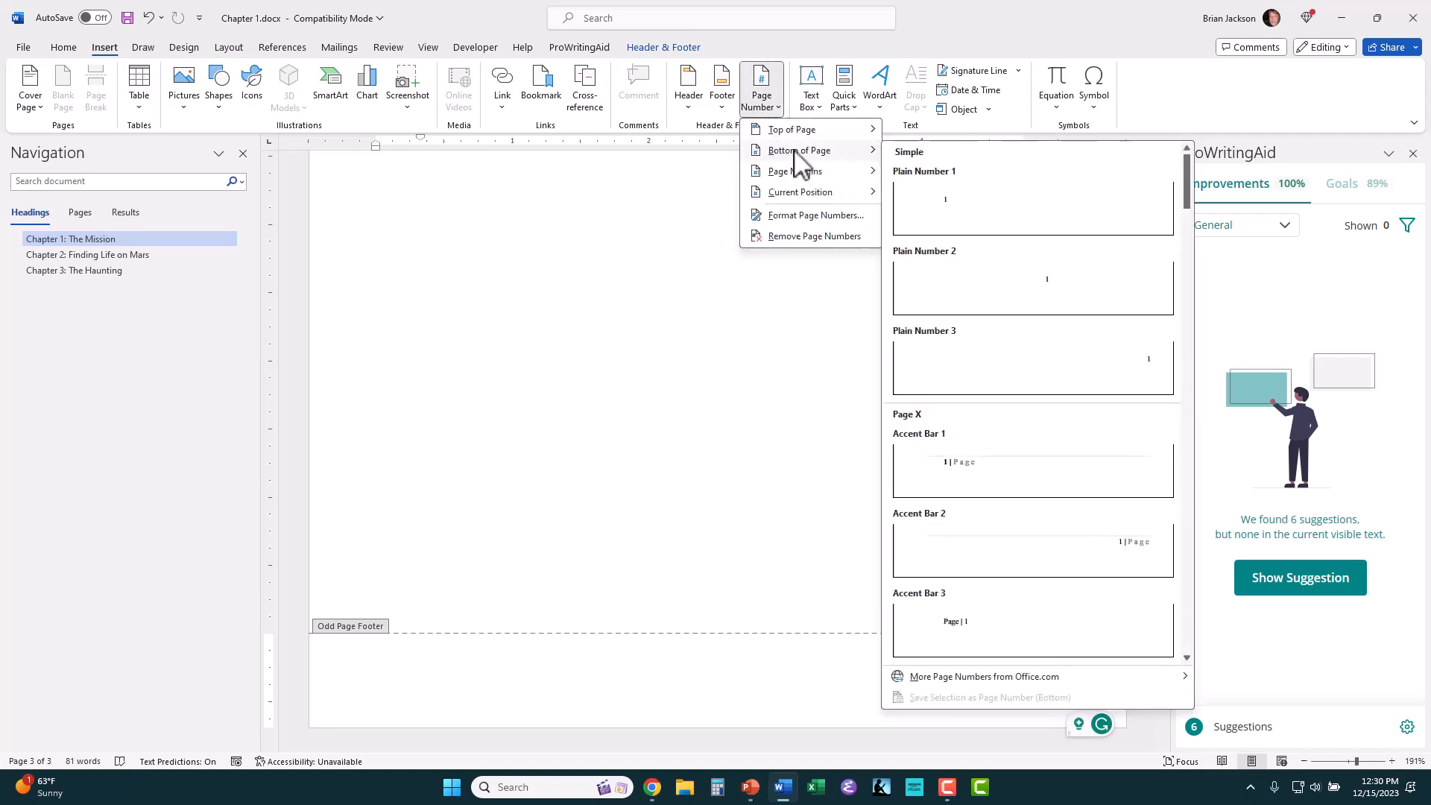
pyautogui.click(965, 290)
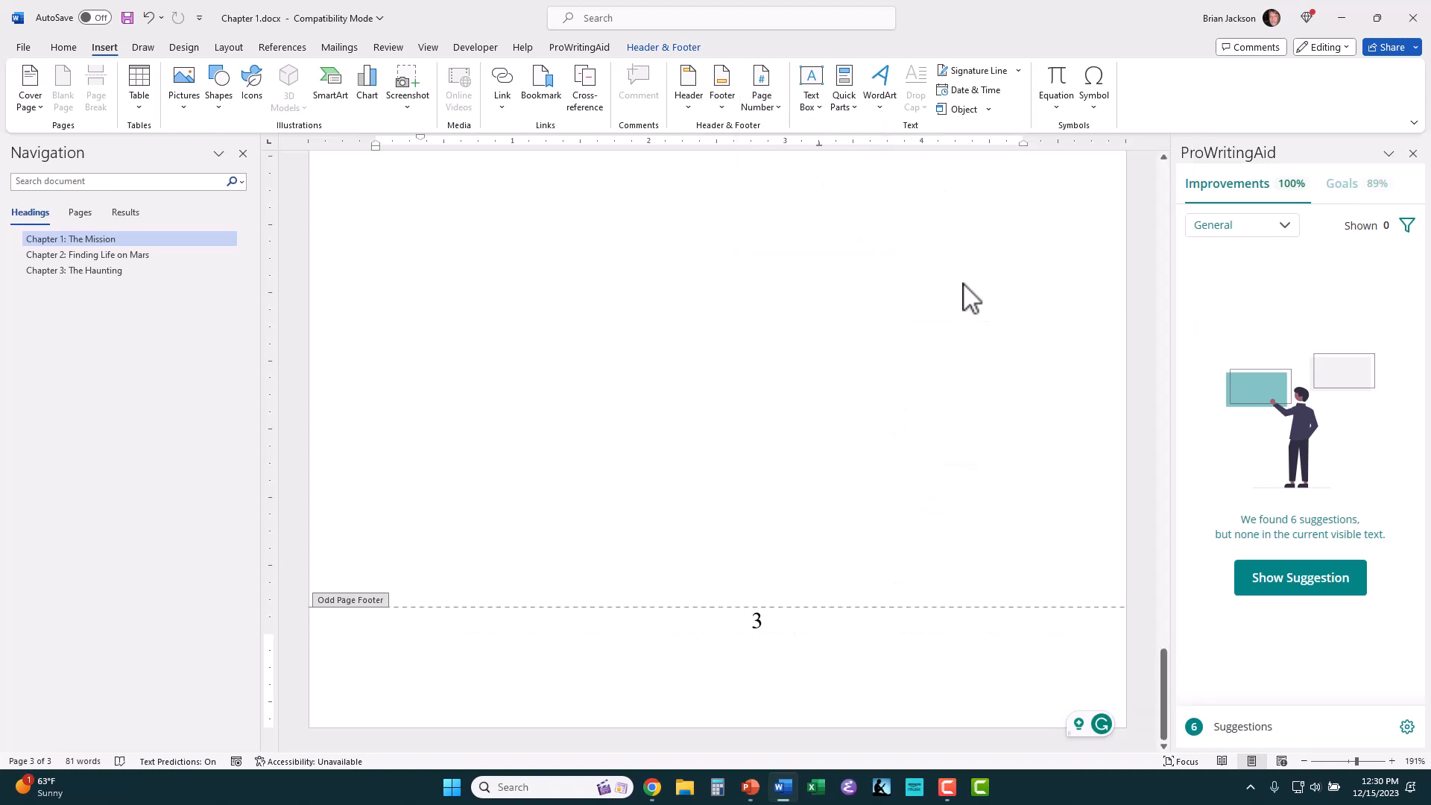
# Step: Move the odd page footer's blank line from below to above the page number and leave header and footer editing
pyautogui.click(768, 662)
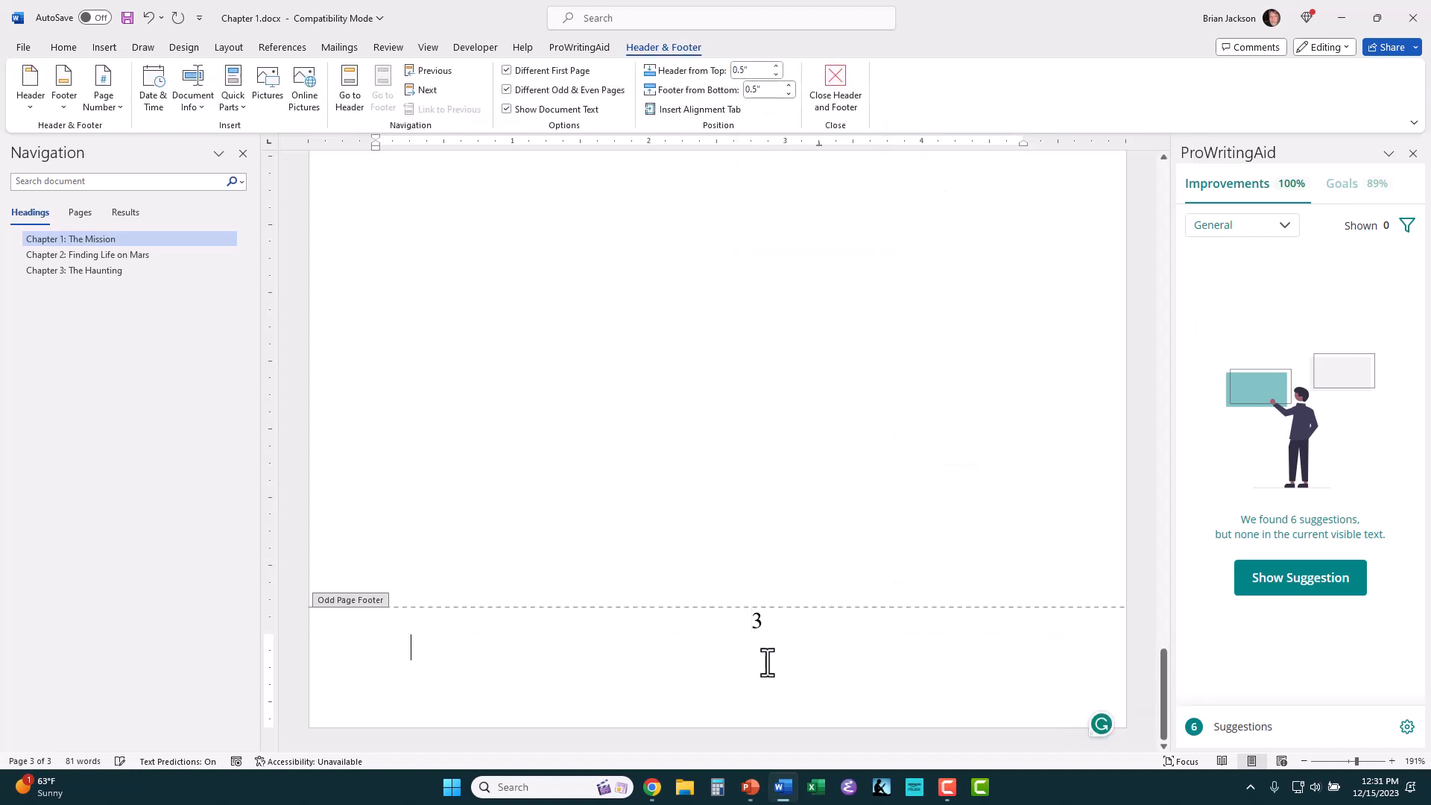
pyautogui.press('BackSpace')
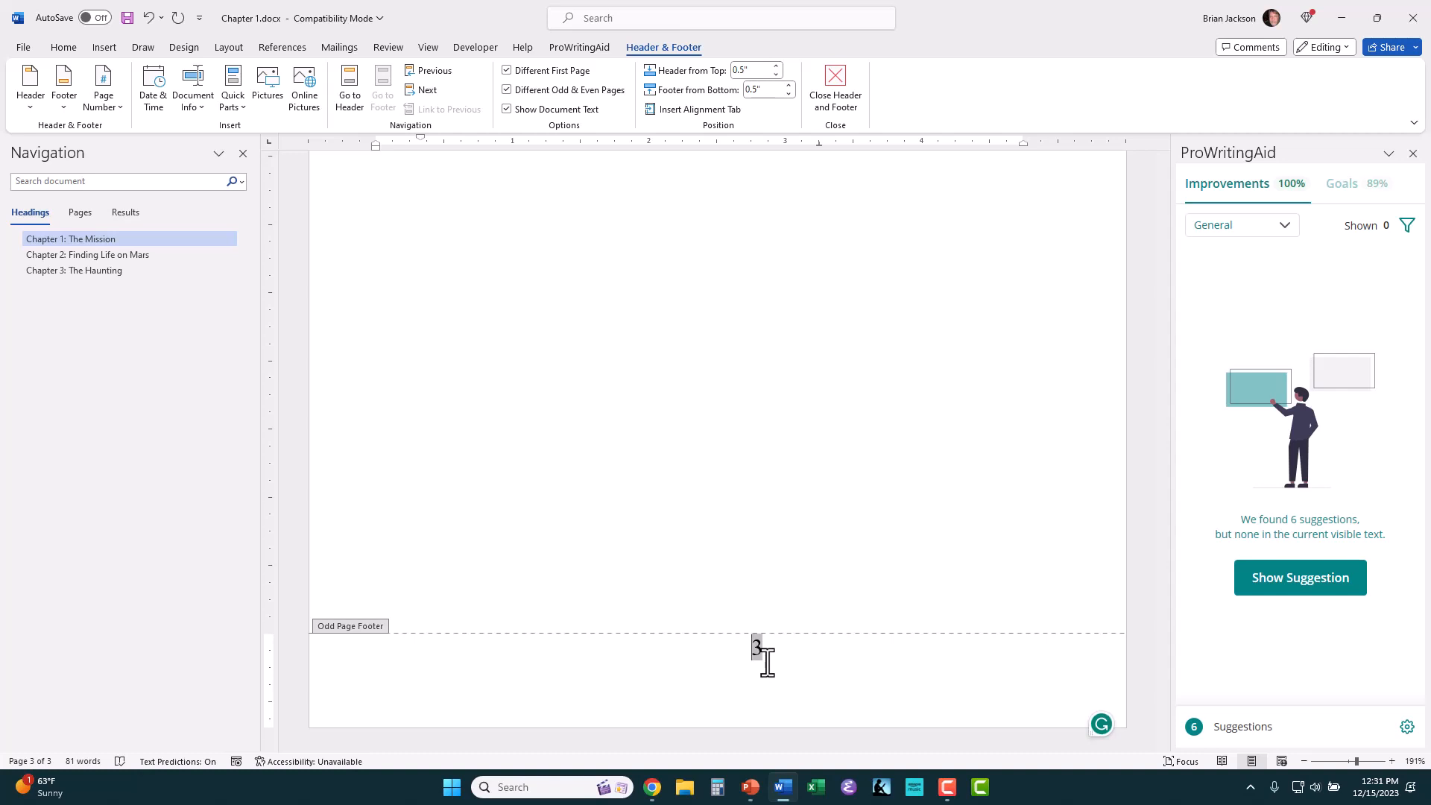
pyautogui.press('Return')
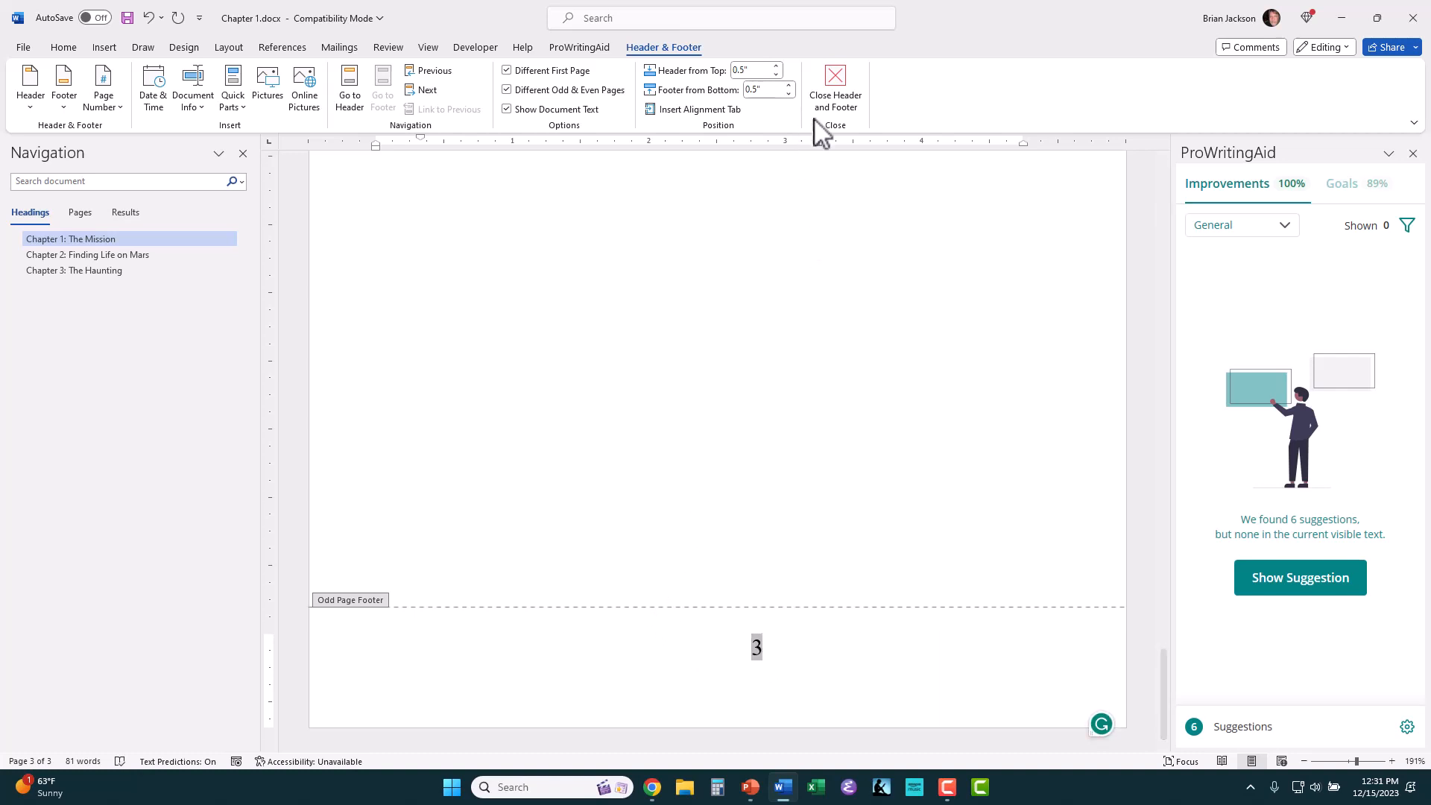
pyautogui.click(836, 96)
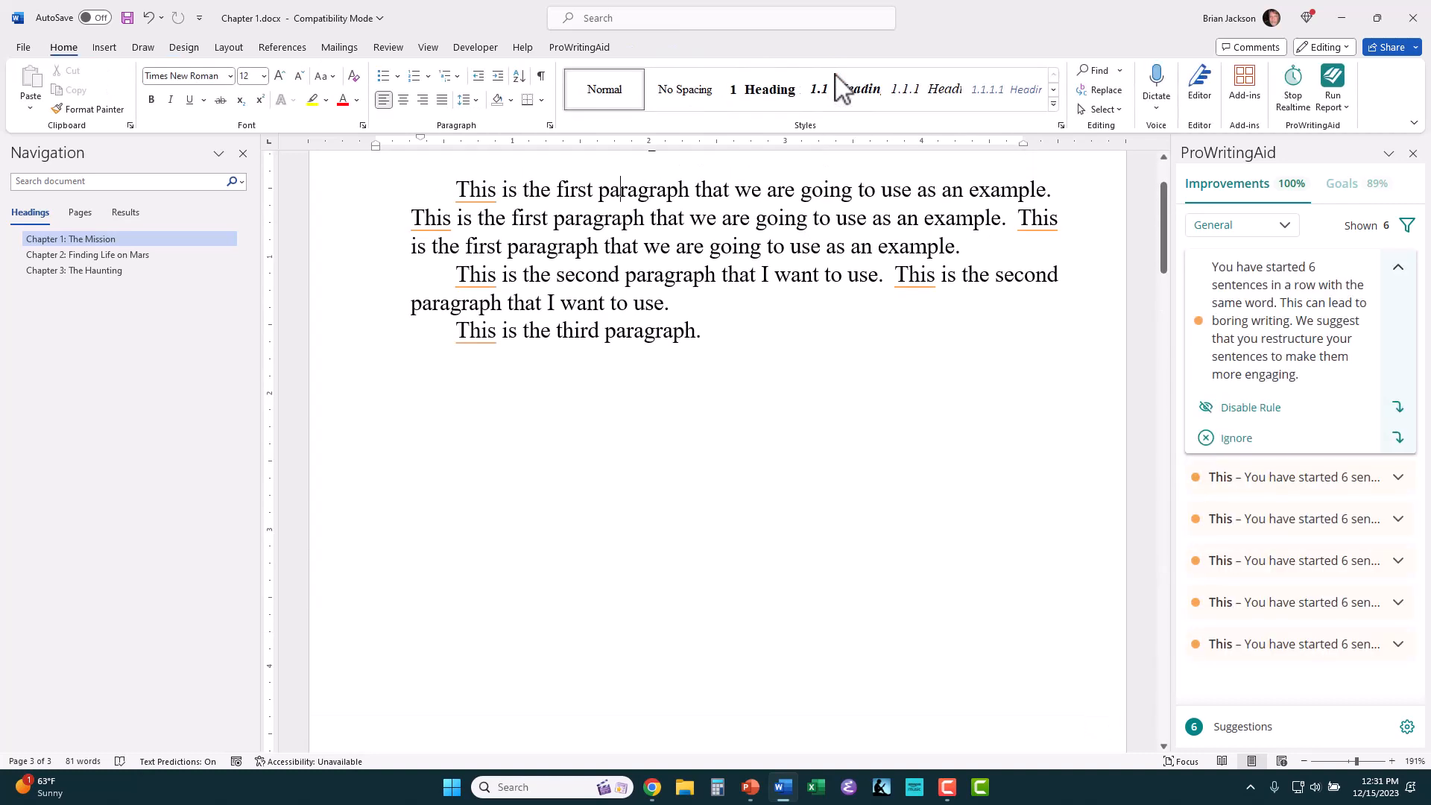
# Step: Review the headers and footer page numbers across the Chapter 1, Chapter 2 and Chapter 3 pages
pyautogui.scroll(2, 617, 303)
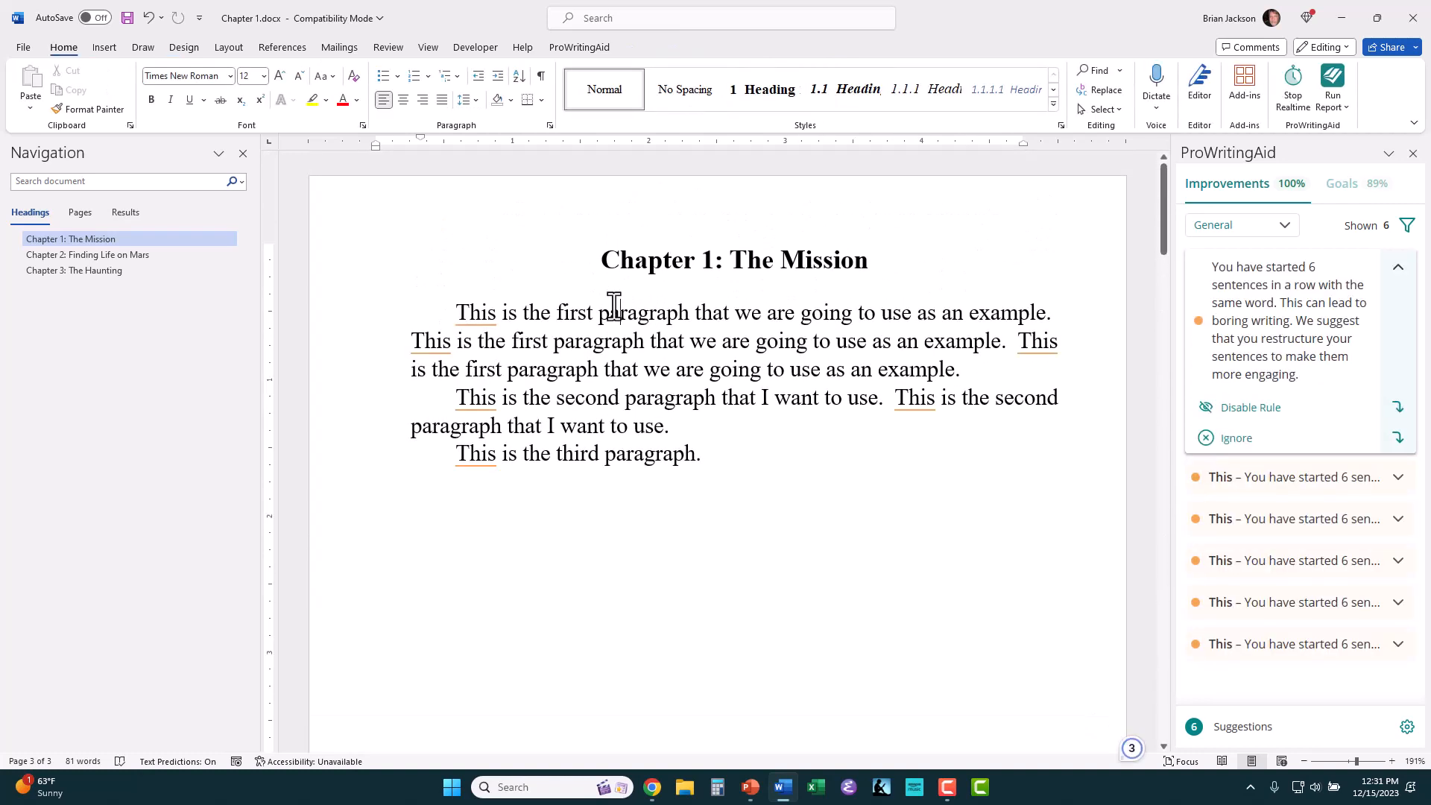
pyautogui.scroll(-15, 614, 305)
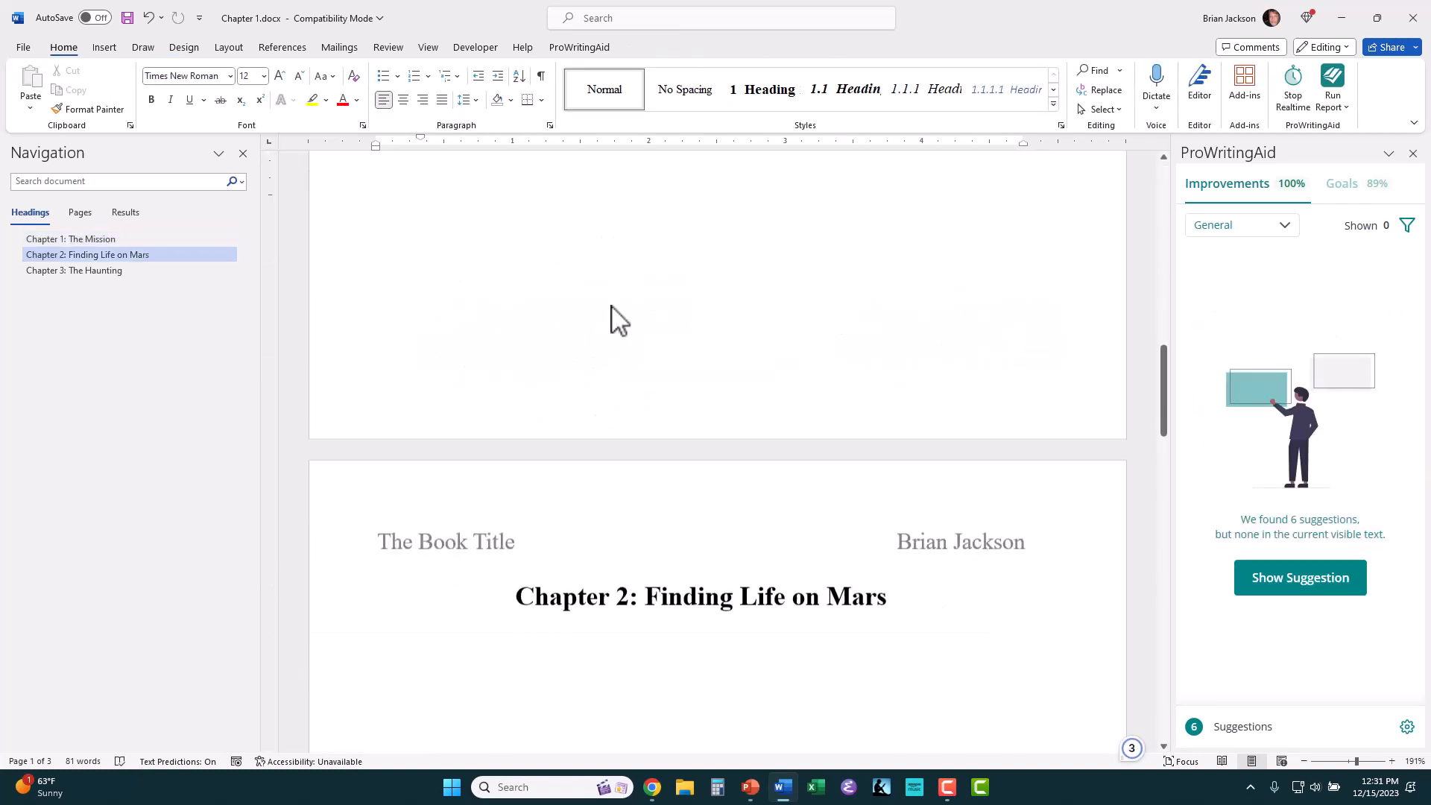
pyautogui.scroll(-15, 614, 305)
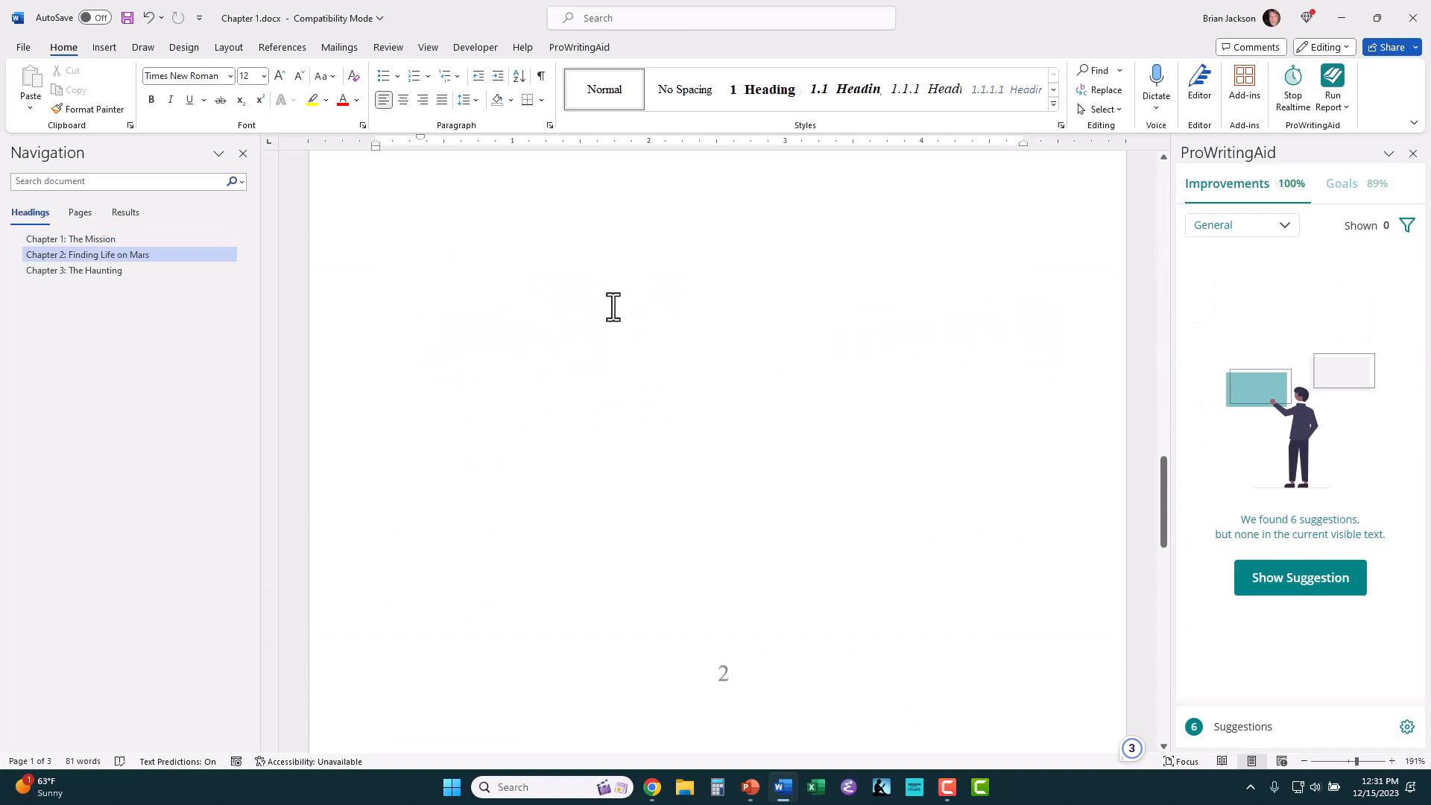
pyautogui.scroll(-10, 611, 305)
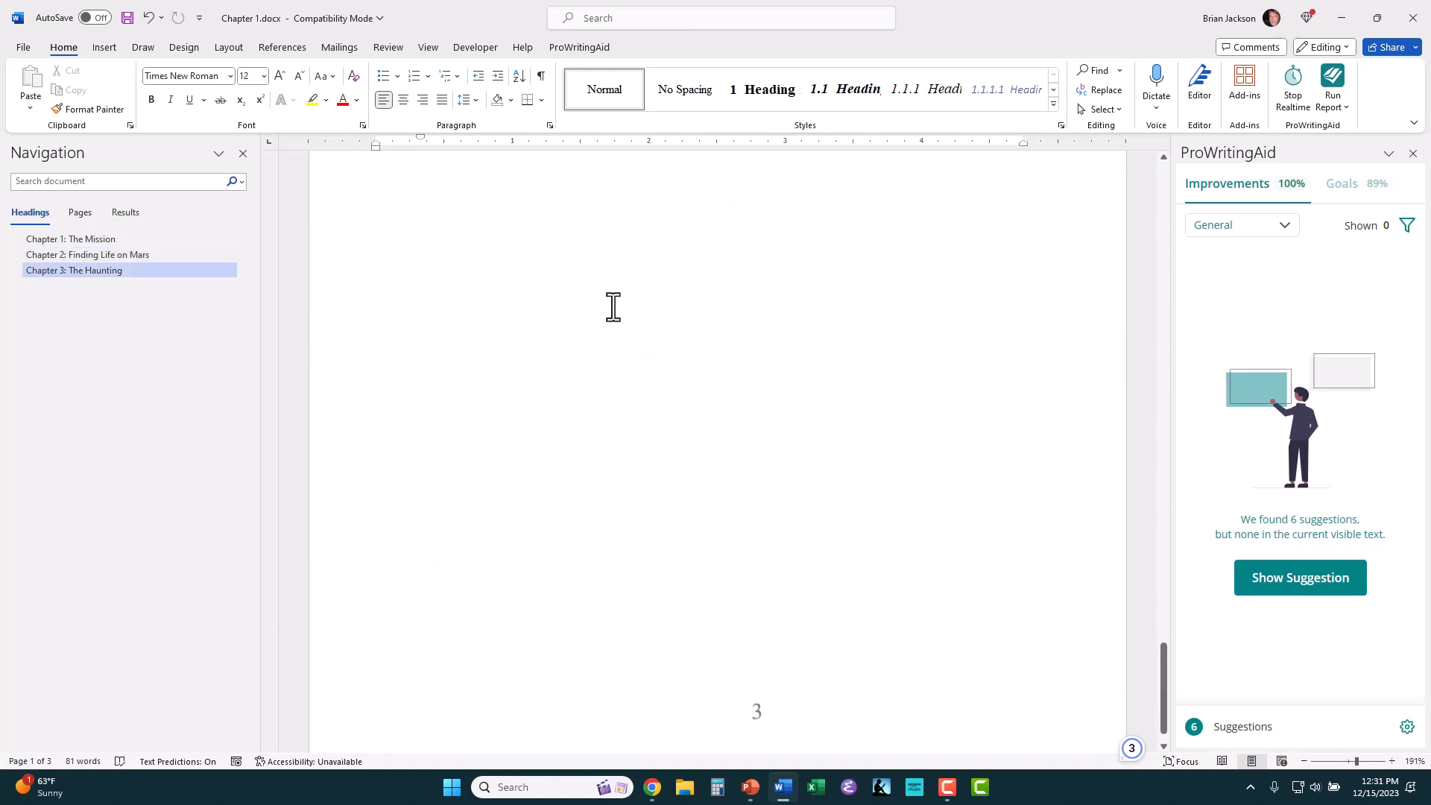
pyautogui.scroll(20, 612, 306)
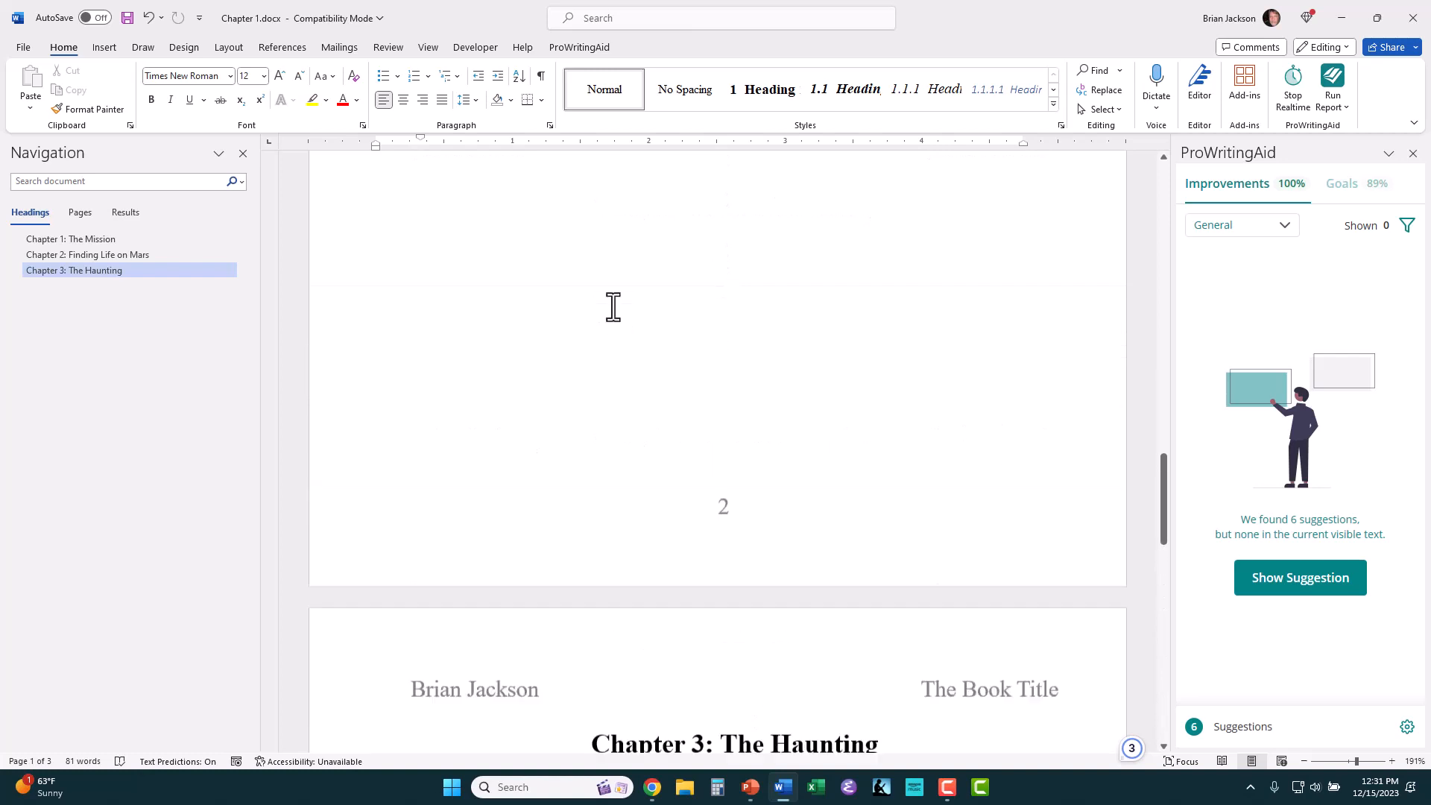
pyautogui.scroll(-1, 610, 306)
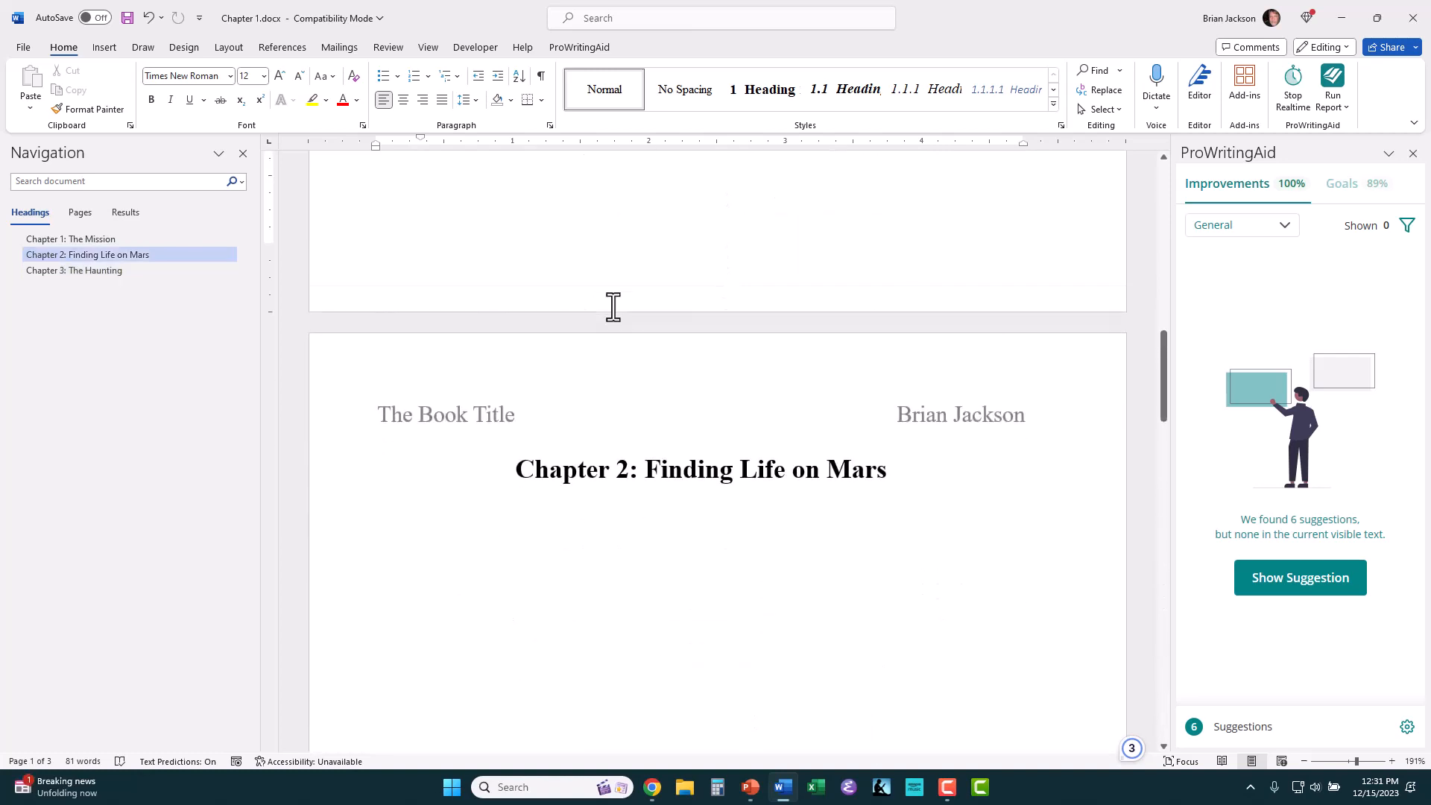